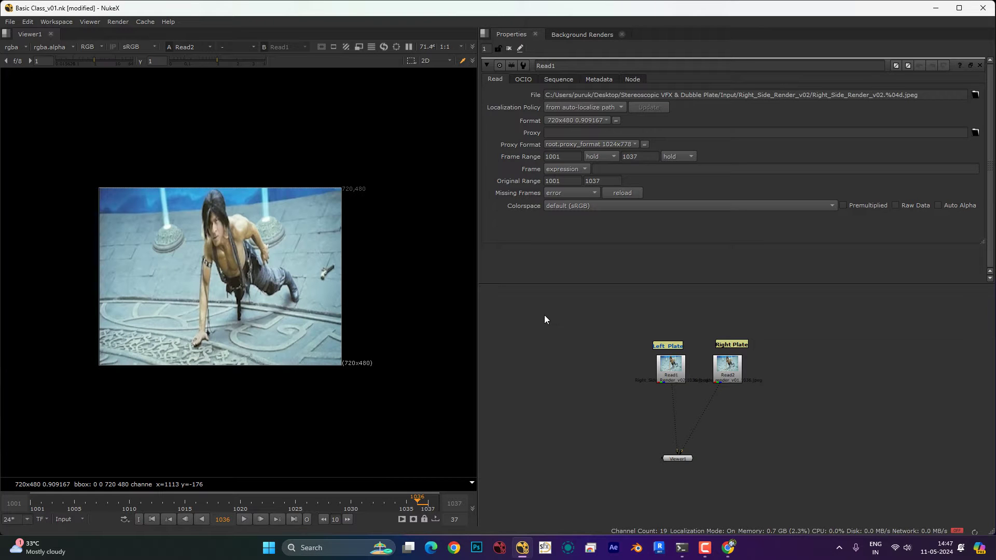
Switch to the YouTube channel page in Chrome, subscribe to the Stereo Paint & Vfx Paint technic. channel, and close the browser
{"action": "left_click", "coordinate": [728, 549]}
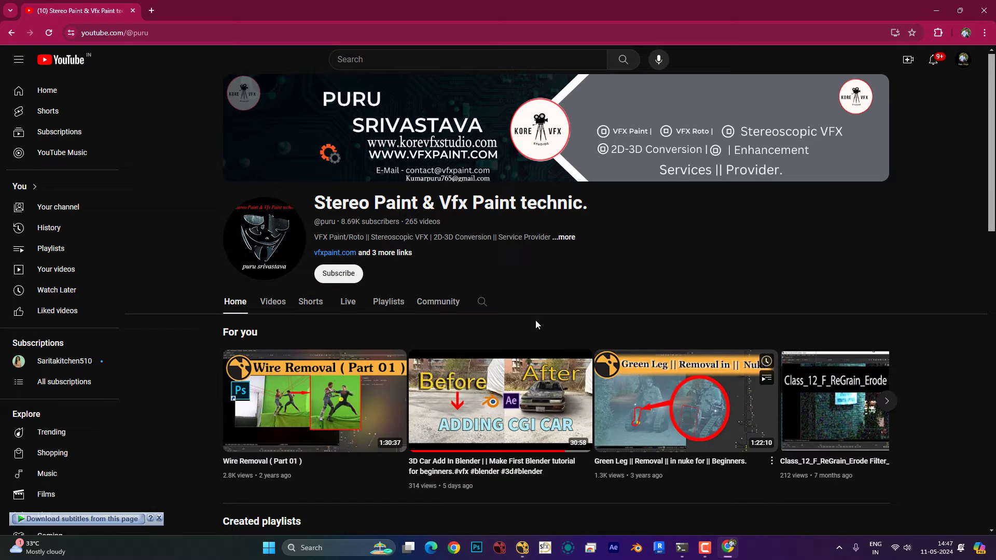
{"action": "left_click", "coordinate": [334, 275]}
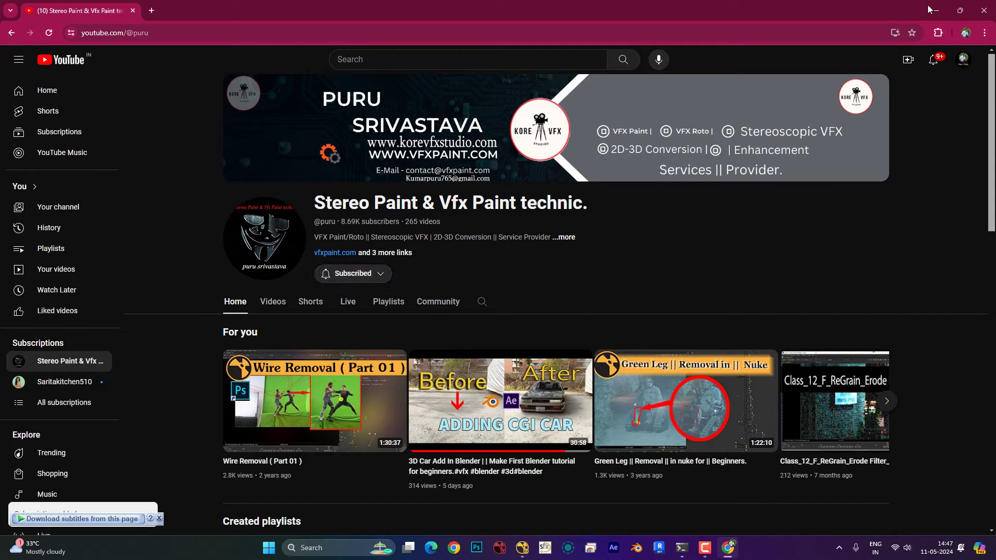
{"action": "left_click", "coordinate": [982, 16]}
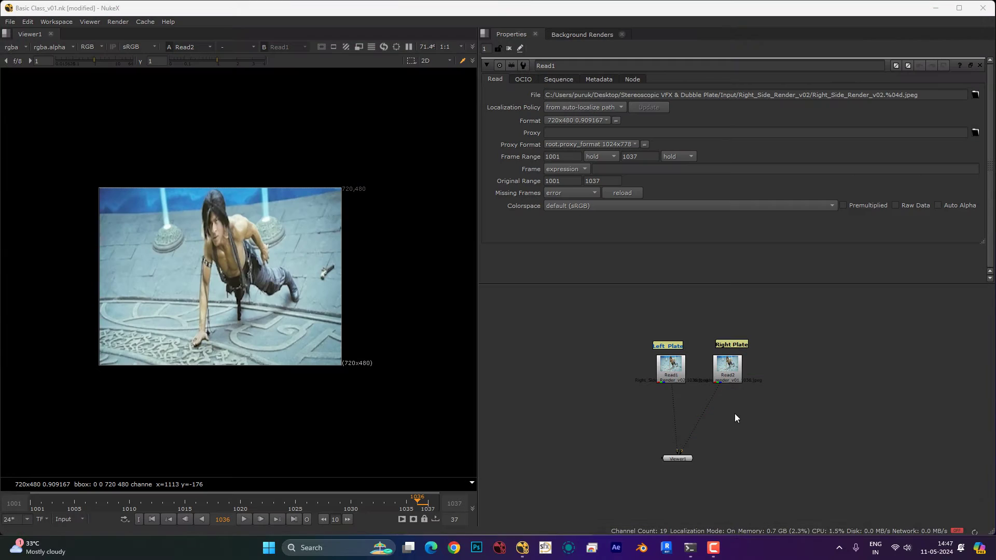
Space the left plate and right plate Read nodes further apart in the node graph
{"action": "left_click", "coordinate": [646, 372]}
{"action": "left_click_drag", "start_coordinate": [646, 371], "coordinate": [625, 372]}
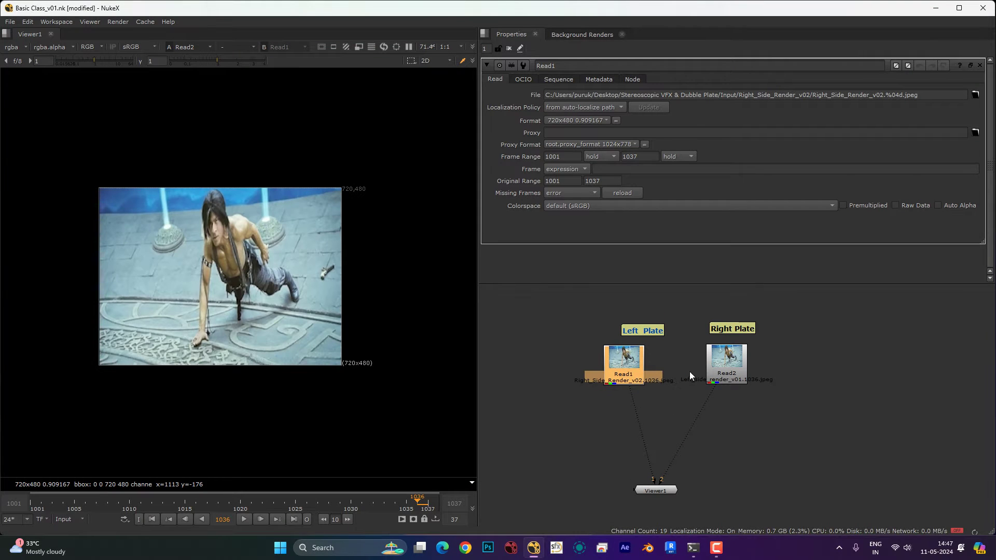
{"action": "left_click_drag", "start_coordinate": [730, 368], "coordinate": [758, 368]}
{"action": "left_click", "coordinate": [645, 387]}
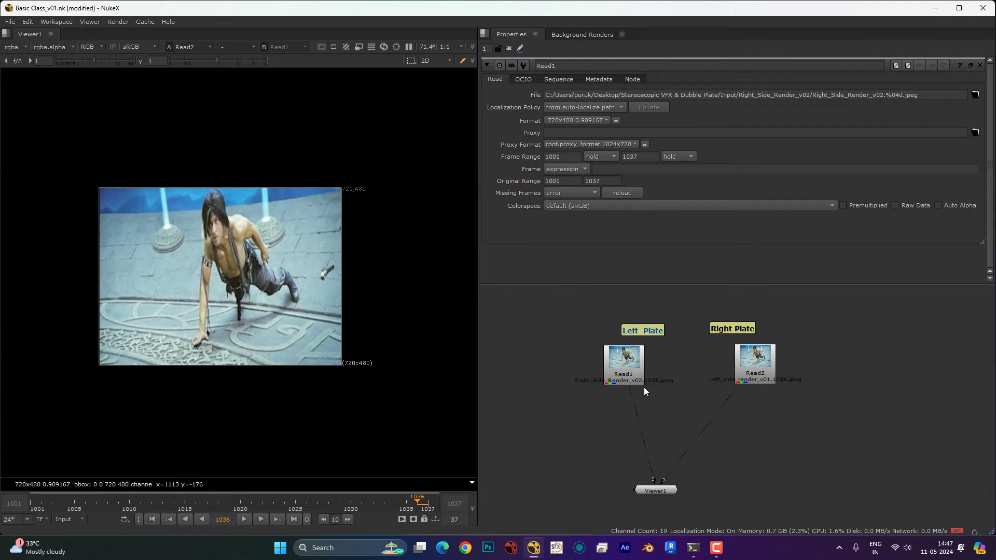
{"action": "scroll", "coordinate": [643, 387], "scroll_direction": "down", "scroll_amount": 2}
{"action": "left_click", "coordinate": [674, 379]}
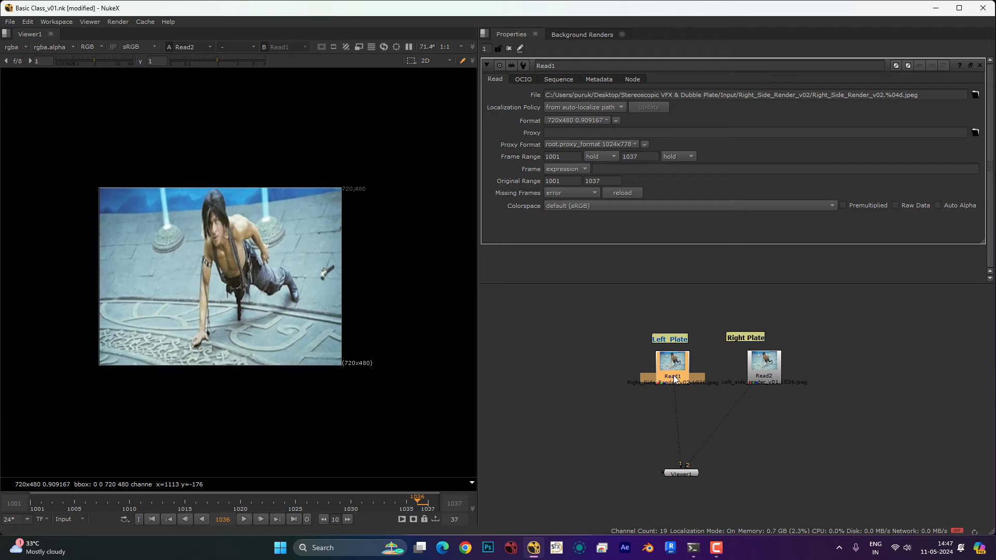
{"action": "left_click", "coordinate": [700, 393]}
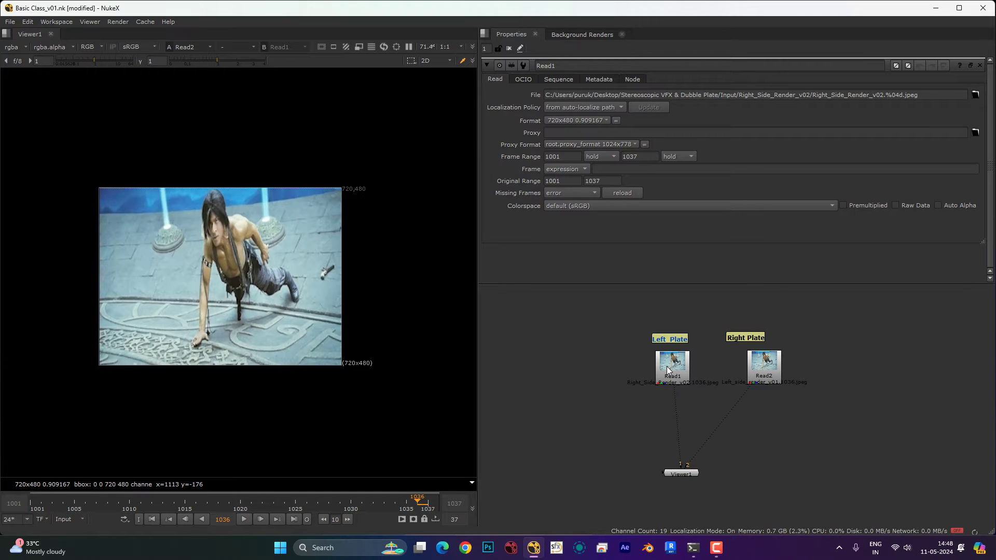
Realign the left plate Read node under its label and move the whole node group aside to free up graph space
{"action": "left_click_drag", "start_coordinate": [667, 367], "coordinate": [627, 363]}
{"action": "mouse_move", "coordinate": [754, 365]}
{"action": "left_mouse_down"}
{"action": "mouse_move", "coordinate": [734, 361]}
{"action": "mouse_move", "coordinate": [758, 366]}
{"action": "left_mouse_up"}
{"action": "scroll", "coordinate": [824, 397], "scroll_direction": "down", "scroll_amount": 1}
{"action": "left_click", "coordinate": [819, 396]}
{"action": "scroll", "coordinate": [685, 376], "scroll_direction": "down", "scroll_amount": 3}
{"action": "left_click_drag", "start_coordinate": [652, 357], "coordinate": [823, 465]}
{"action": "left_click", "coordinate": [824, 465]}
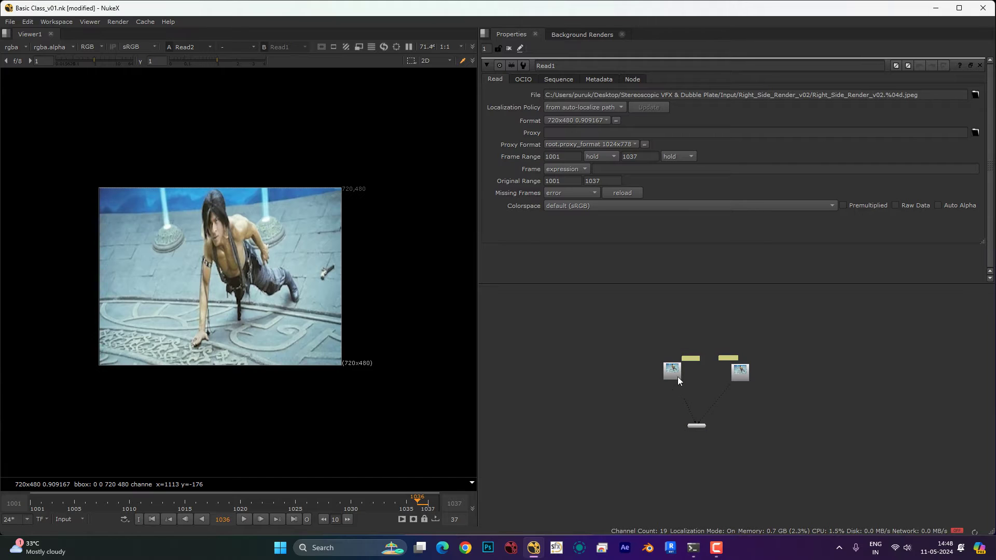
{"action": "left_click_drag", "start_coordinate": [678, 376], "coordinate": [696, 376]}
{"action": "left_click_drag", "start_coordinate": [660, 341], "coordinate": [757, 436]}
{"action": "left_click_drag", "start_coordinate": [740, 374], "coordinate": [807, 371]}
{"action": "left_click", "coordinate": [832, 395]}
{"action": "scroll", "coordinate": [747, 366], "scroll_direction": "up", "scroll_amount": 2}
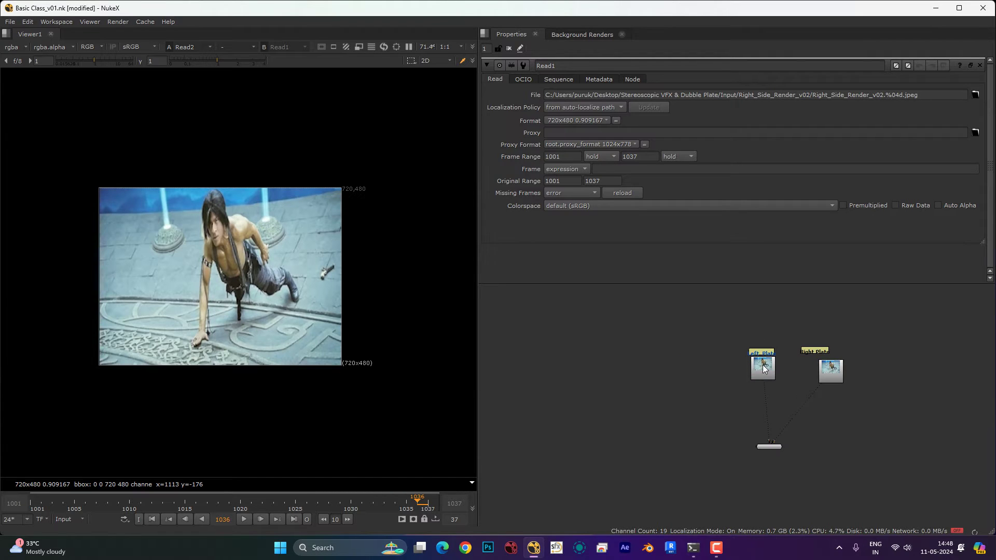
Copy the left plate Read node and paste the duplicate into the empty graph space beside the originals
{"action": "left_click", "coordinate": [763, 367]}
{"action": "left_click", "coordinate": [648, 354]}
{"action": "left_click_drag", "start_coordinate": [647, 354], "coordinate": [731, 352]}
{"action": "key", "text": "ctrl+v"}
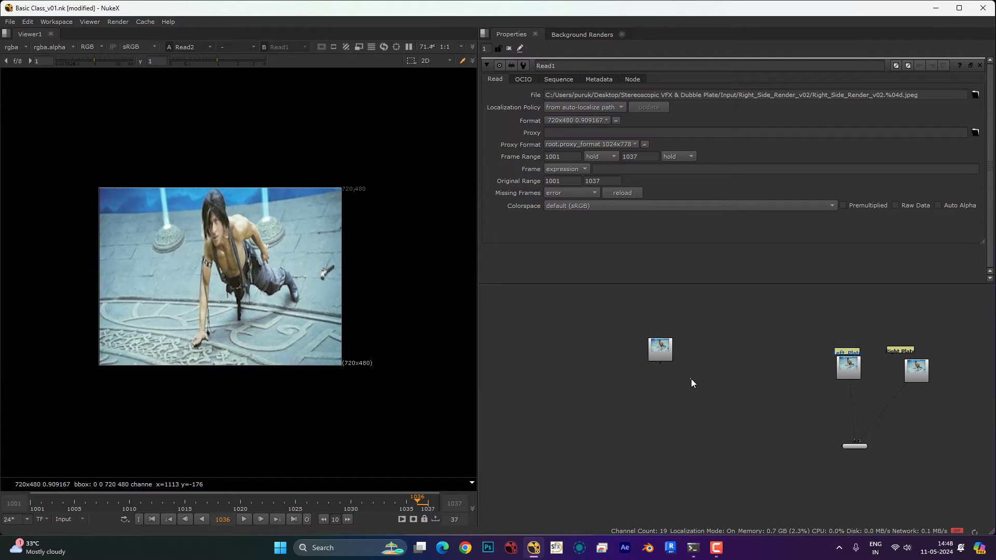
Disable the original left and right plate Read nodes and move them further away from the pasted copy
{"action": "left_click_drag", "start_coordinate": [794, 332], "coordinate": [938, 462]}
{"action": "key", "text": "d"}
{"action": "left_click_drag", "start_coordinate": [849, 370], "coordinate": [915, 361]}
{"action": "left_click", "coordinate": [800, 372]}
Reposition the pasted Read node and connect it to input 1 of the Viewer
{"action": "left_click_drag", "start_coordinate": [647, 346], "coordinate": [614, 337]}
{"action": "scroll", "coordinate": [701, 349], "scroll_direction": "up", "scroll_amount": 3}
{"action": "key", "text": "1"}
{"action": "left_click", "coordinate": [624, 336]}
Bring the Viewer node over from the original plates and arrange it beneath the duplicated Read node
{"action": "scroll", "coordinate": [614, 337], "scroll_direction": "down", "scroll_amount": 2}
{"action": "scroll", "coordinate": [859, 424], "scroll_direction": "down", "scroll_amount": 2}
{"action": "left_click_drag", "start_coordinate": [953, 446], "coordinate": [794, 445]}
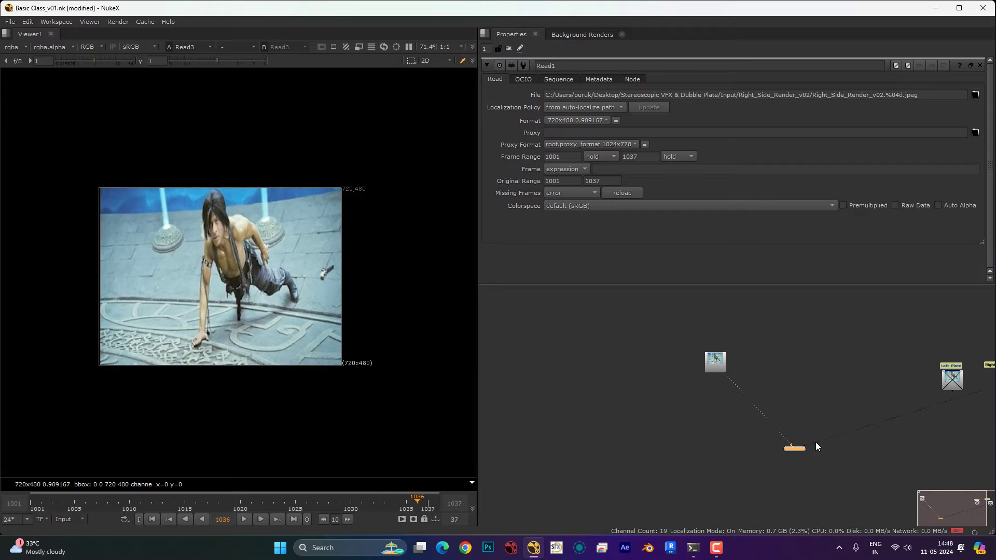
{"action": "scroll", "coordinate": [697, 364], "scroll_direction": "up", "scroll_amount": 1}
{"action": "scroll", "coordinate": [696, 364], "scroll_direction": "up", "scroll_amount": 1}
{"action": "left_click_drag", "start_coordinate": [728, 360], "coordinate": [675, 344]}
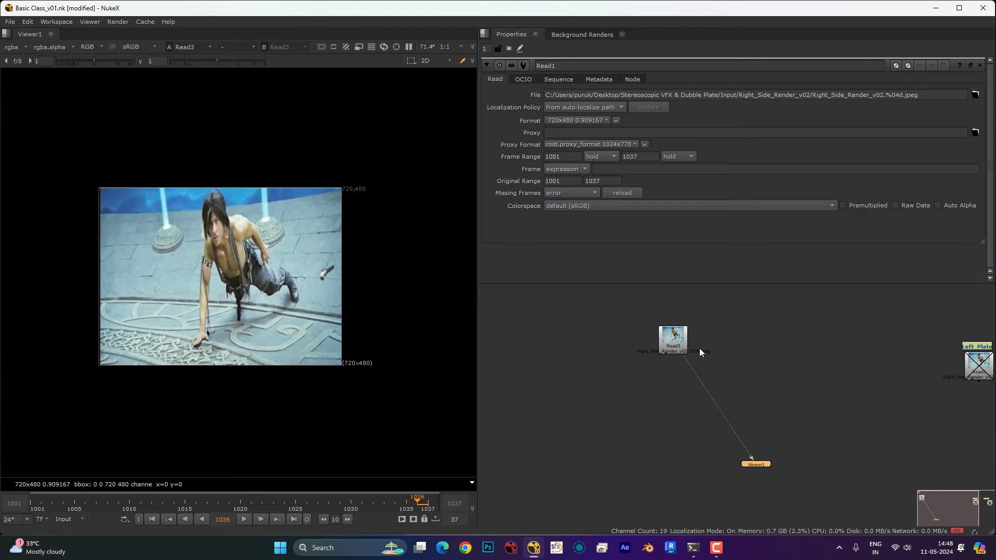
{"action": "scroll", "coordinate": [699, 352], "scroll_direction": "up", "scroll_amount": 1}
{"action": "left_click_drag", "start_coordinate": [657, 352], "coordinate": [750, 353]}
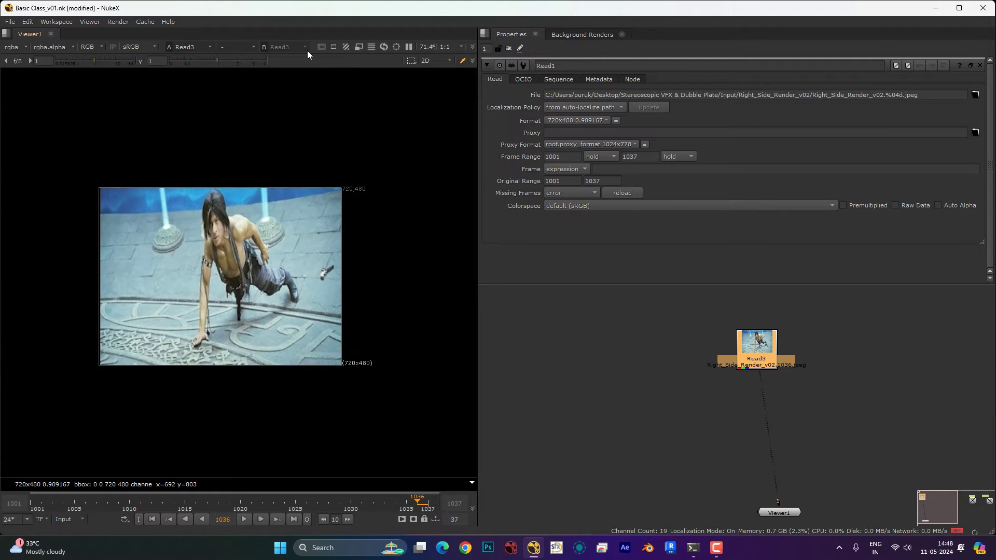
{"action": "left_click", "coordinate": [825, 394]}
{"action": "left_click_drag", "start_coordinate": [758, 367], "coordinate": [737, 369]}
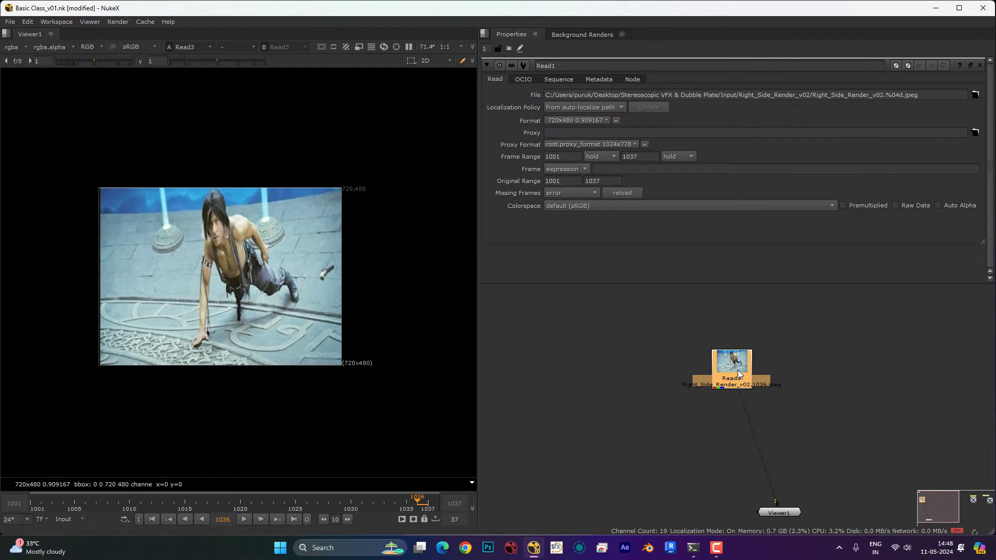
Set up the project's views for stereo in the Project Settings
{"action": "key", "text": "s"}
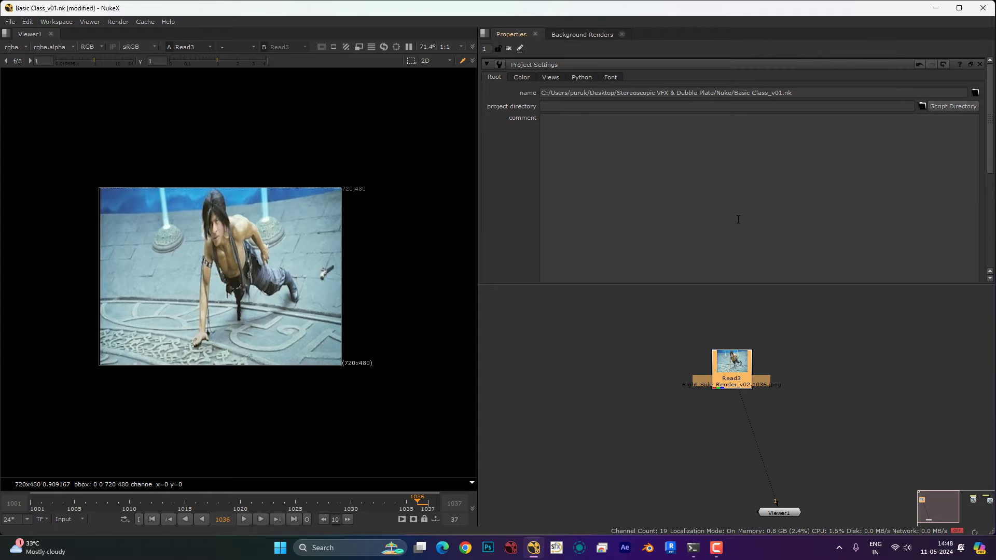
{"action": "left_click", "coordinate": [553, 79]}
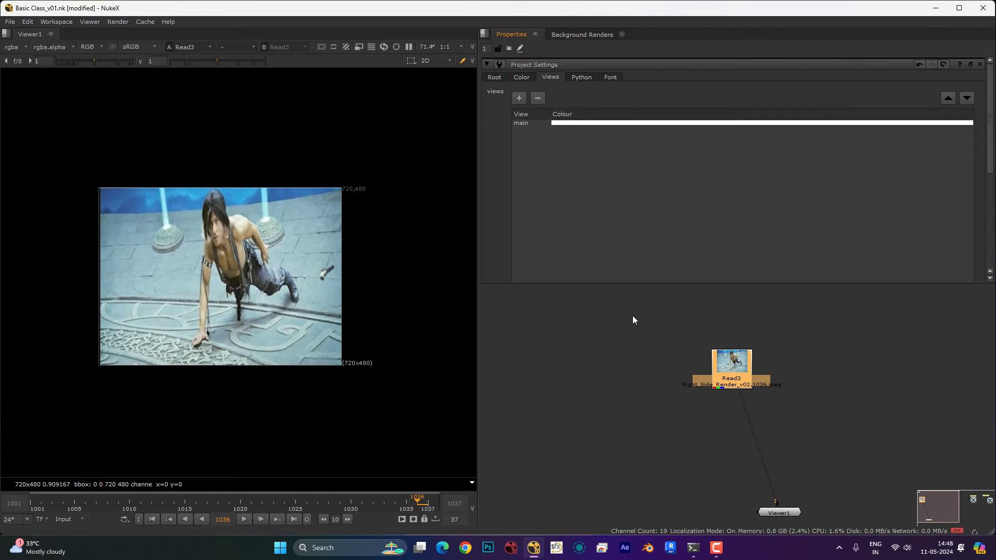
{"action": "left_click_drag", "start_coordinate": [741, 284], "coordinate": [734, 445]}
{"action": "scroll", "coordinate": [713, 406], "scroll_direction": "down", "scroll_amount": 1}
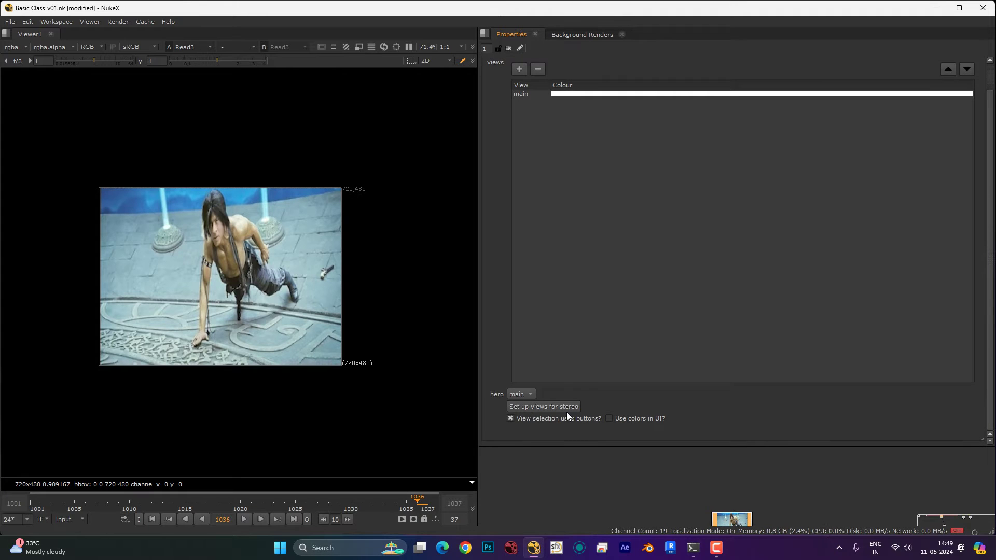
{"action": "left_click", "coordinate": [565, 406]}
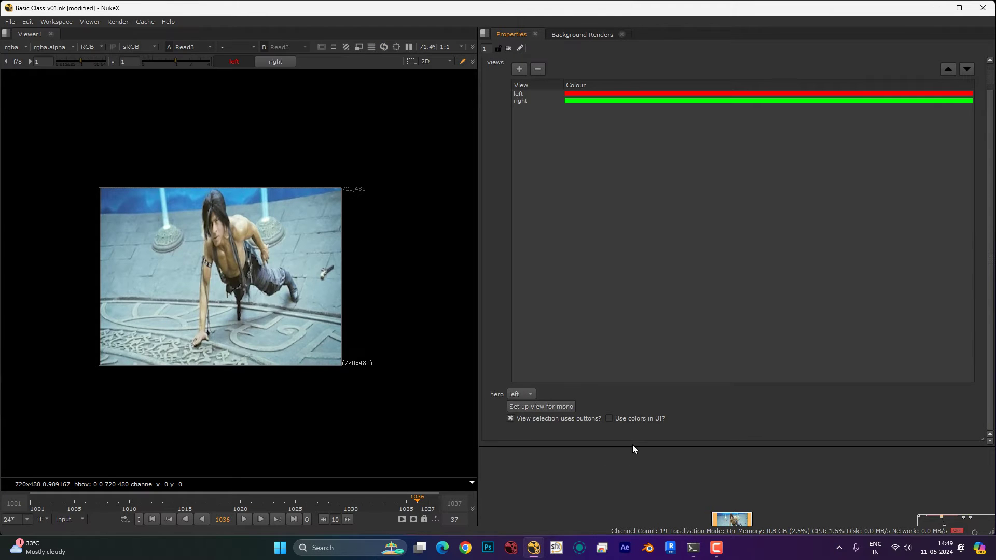
Examine the project's left and right views, their colours, and the matching view selectors in the viewer
{"action": "left_click_drag", "start_coordinate": [630, 433], "coordinate": [637, 299]}
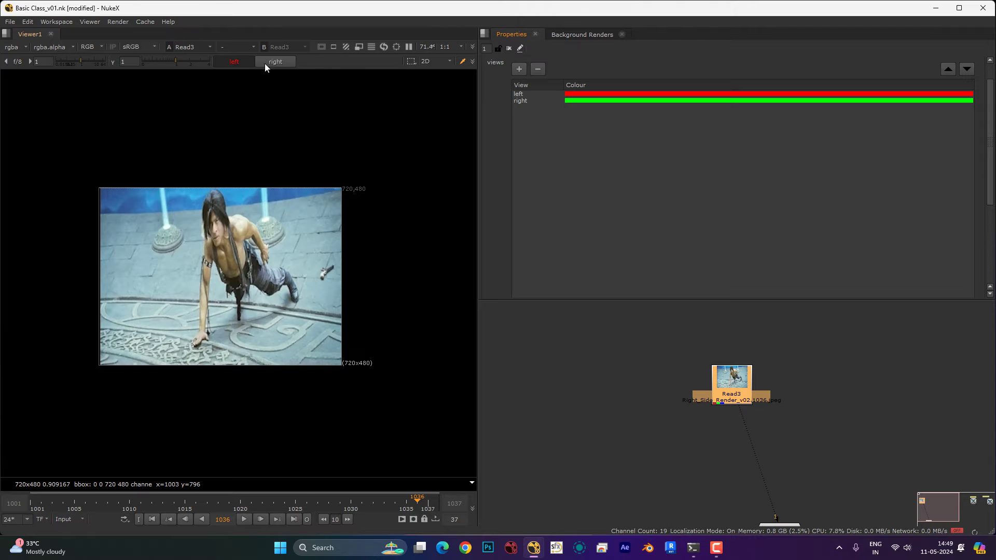
{"action": "left_click", "coordinate": [645, 457]}
{"action": "scroll", "coordinate": [711, 400], "scroll_direction": "down", "scroll_amount": 3}
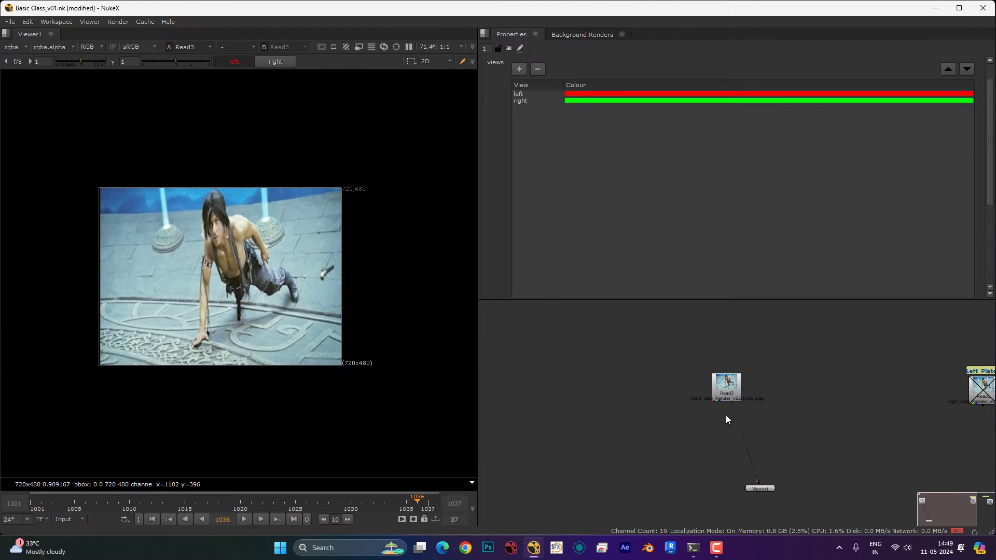
{"action": "left_click_drag", "start_coordinate": [725, 415], "coordinate": [731, 383]}
{"action": "scroll", "coordinate": [707, 398], "scroll_direction": "up", "scroll_amount": 3}
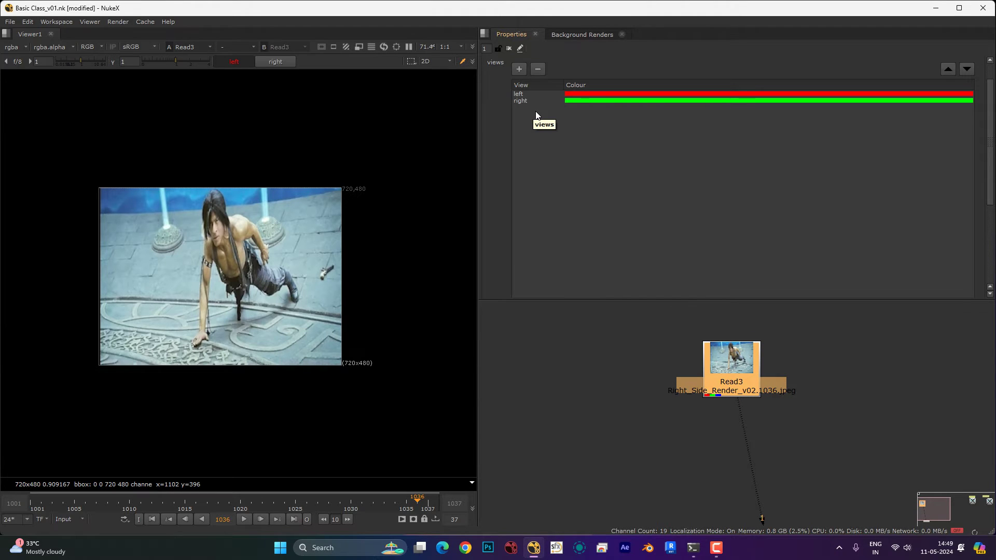
{"action": "scroll", "coordinate": [593, 152], "scroll_direction": "down", "scroll_amount": 3}
{"action": "scroll", "coordinate": [593, 153], "scroll_direction": "up", "scroll_amount": 4}
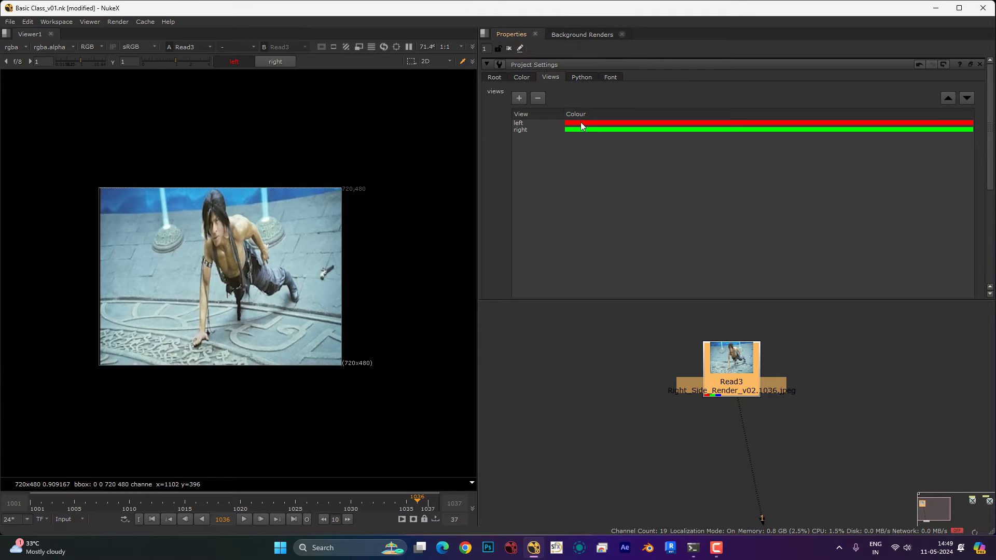
Delete the duplicated Read node connected to the Viewer and paste a fresh copy in its place
{"action": "left_click", "coordinate": [758, 402]}
{"action": "left_click", "coordinate": [729, 372]}
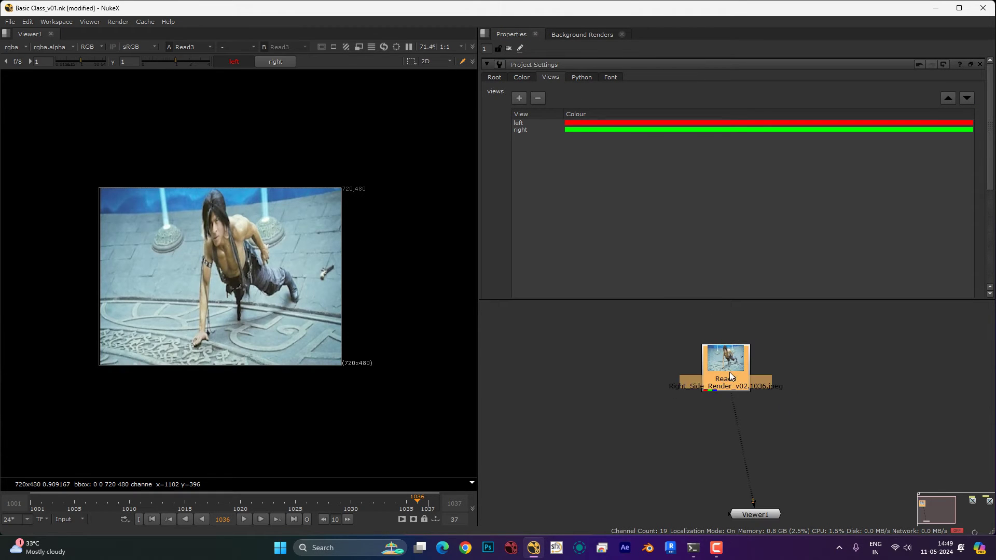
{"action": "key", "text": "Delete"}
{"action": "scroll", "coordinate": [732, 375], "scroll_direction": "down", "scroll_amount": 3}
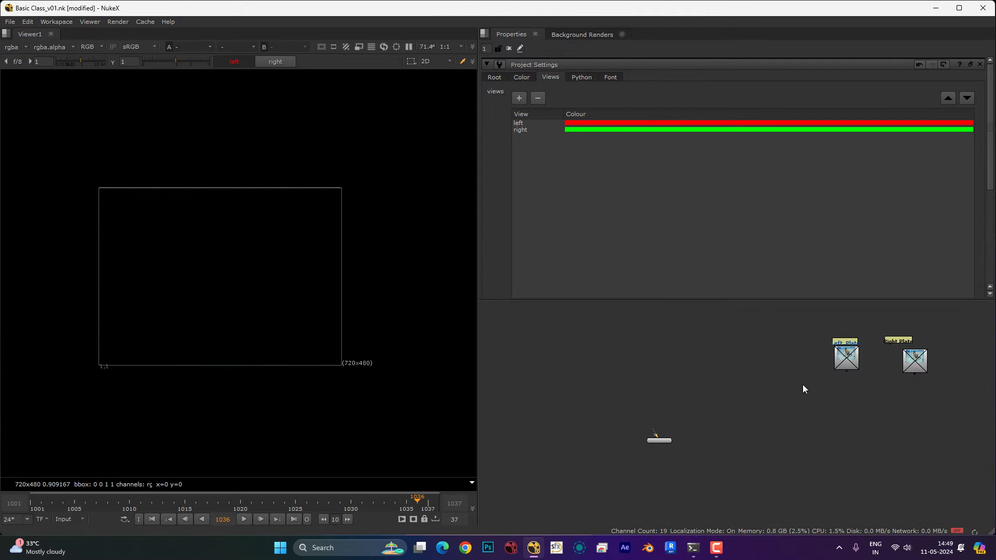
{"action": "left_click", "coordinate": [610, 363]}
{"action": "key", "text": "ctrl+v"}
Return the project to a single mono view and show the newly pasted Read node in the Viewer
{"action": "scroll", "coordinate": [633, 232], "scroll_direction": "down", "scroll_amount": 5}
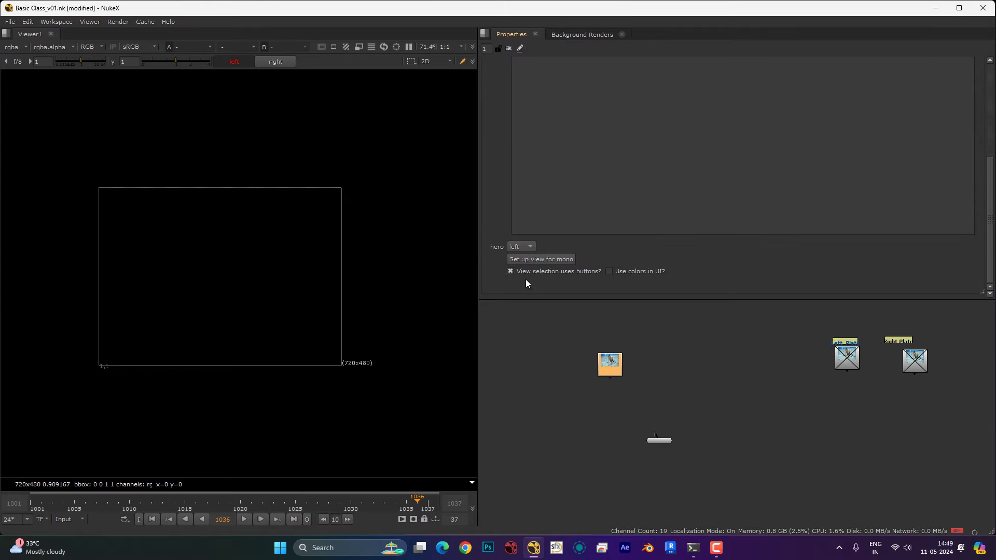
{"action": "scroll", "coordinate": [614, 372], "scroll_direction": "up", "scroll_amount": 2}
{"action": "left_click_drag", "start_coordinate": [614, 373], "coordinate": [687, 374]}
{"action": "key", "text": "1"}
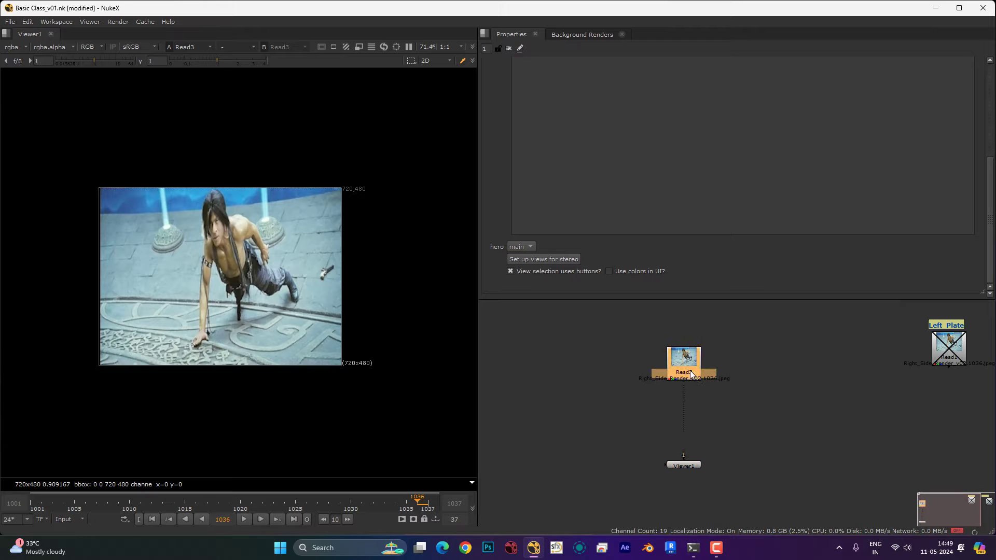
{"action": "double_click", "coordinate": [689, 367]}
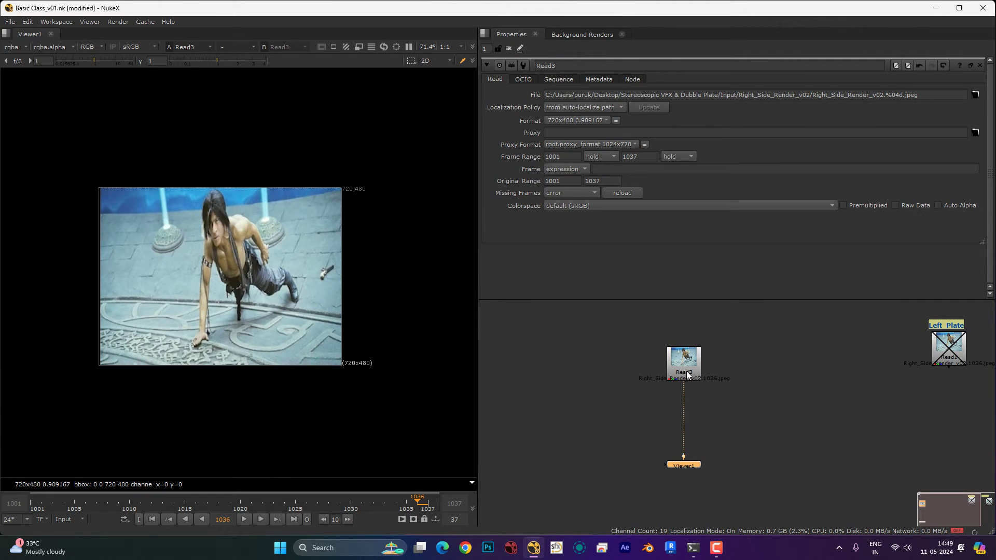
Set up left and right stereo views in the Project Settings and select the right view in the list
{"action": "key", "text": "s"}
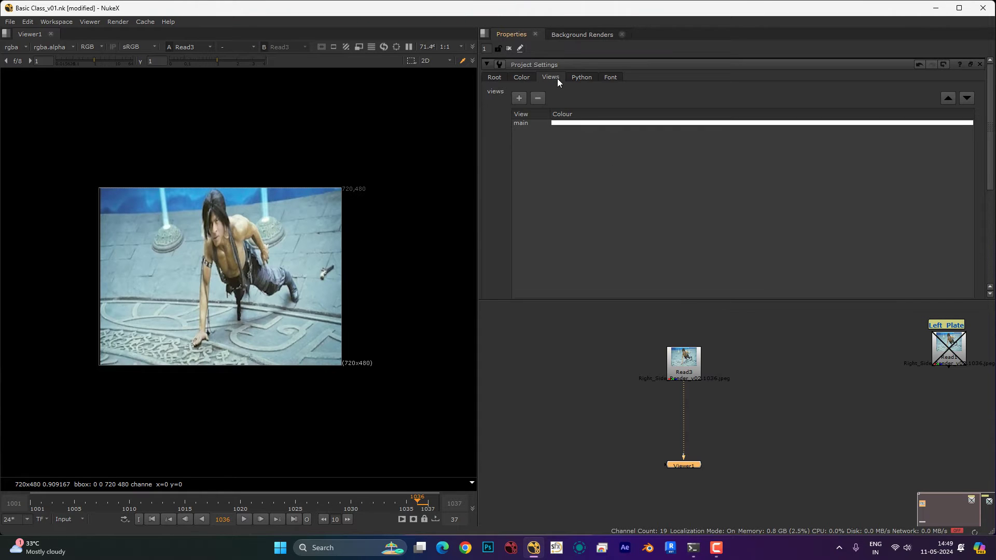
{"action": "left_click", "coordinate": [495, 78]}
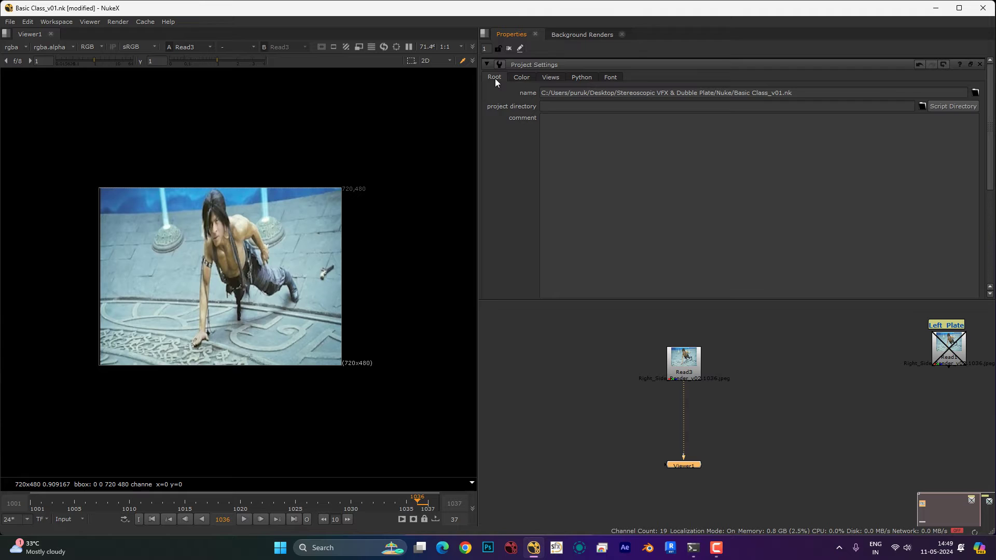
{"action": "left_click", "coordinate": [551, 78]}
{"action": "scroll", "coordinate": [631, 159], "scroll_direction": "down", "scroll_amount": 3}
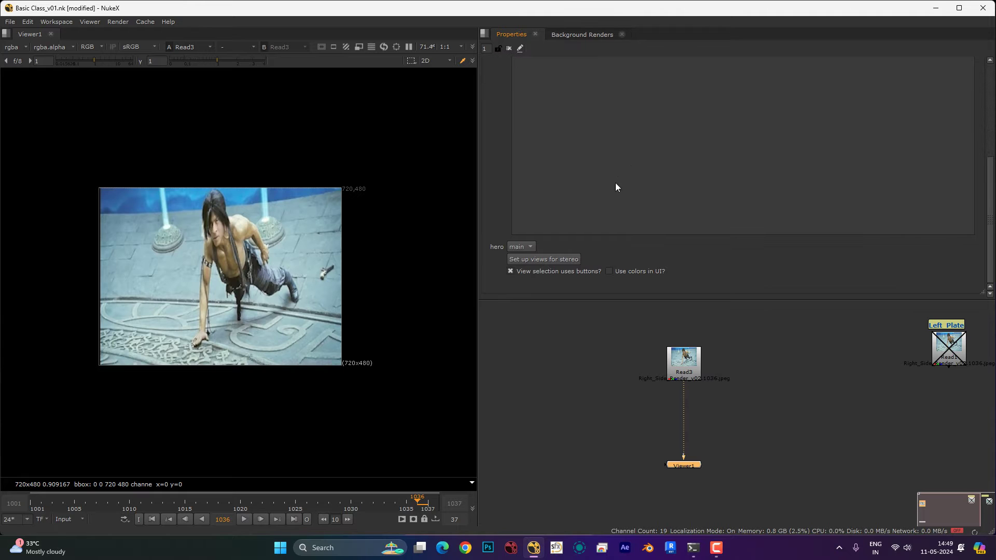
{"action": "left_click", "coordinate": [555, 260]}
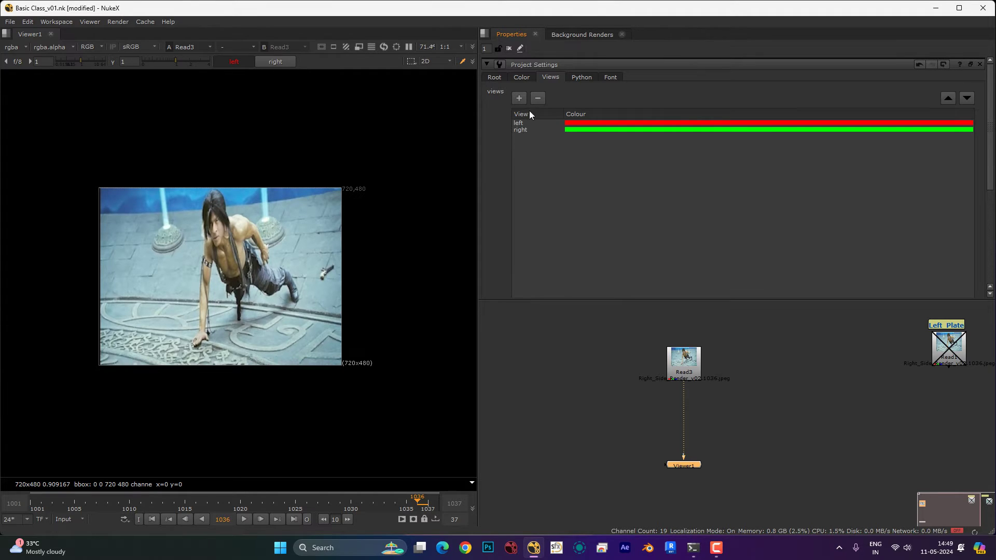
{"action": "left_click", "coordinate": [522, 129]}
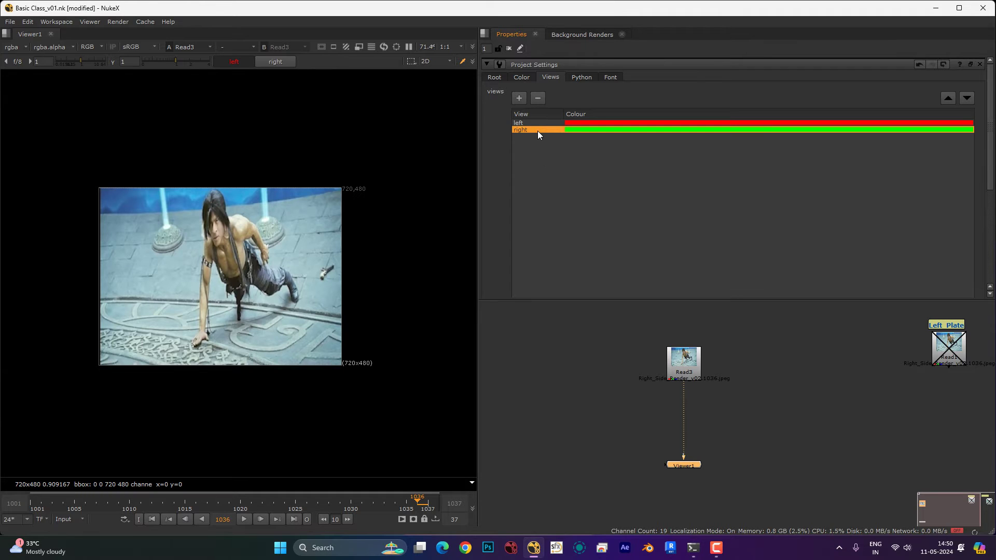
Enlarge the node graph area and position the duplicated Read node above the Viewer
{"action": "left_click_drag", "start_coordinate": [627, 299], "coordinate": [612, 246]}
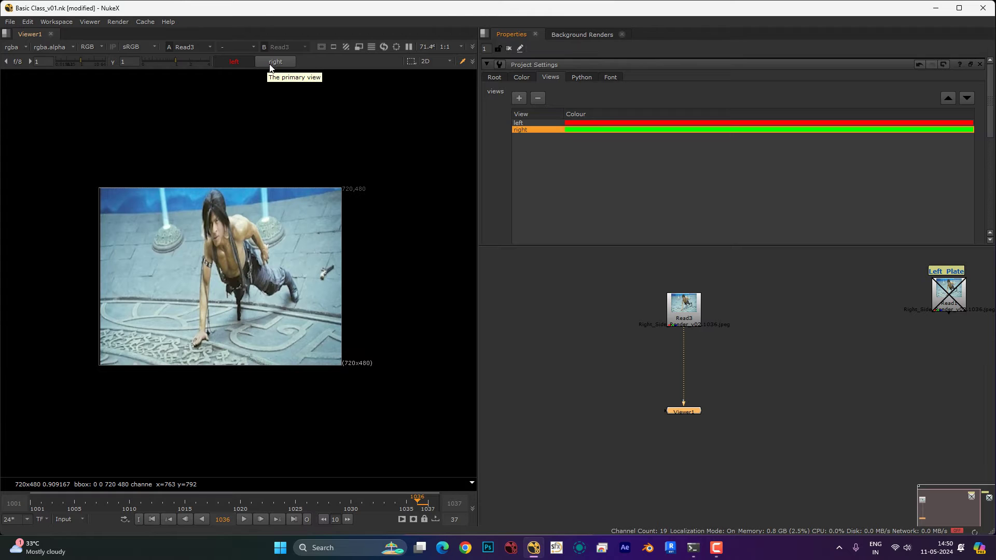
{"action": "left_click", "coordinate": [531, 361]}
{"action": "left_click_drag", "start_coordinate": [656, 339], "coordinate": [653, 364]}
{"action": "scroll", "coordinate": [654, 364], "scroll_direction": "up", "scroll_amount": 1}
{"action": "left_click_drag", "start_coordinate": [690, 333], "coordinate": [692, 341]}
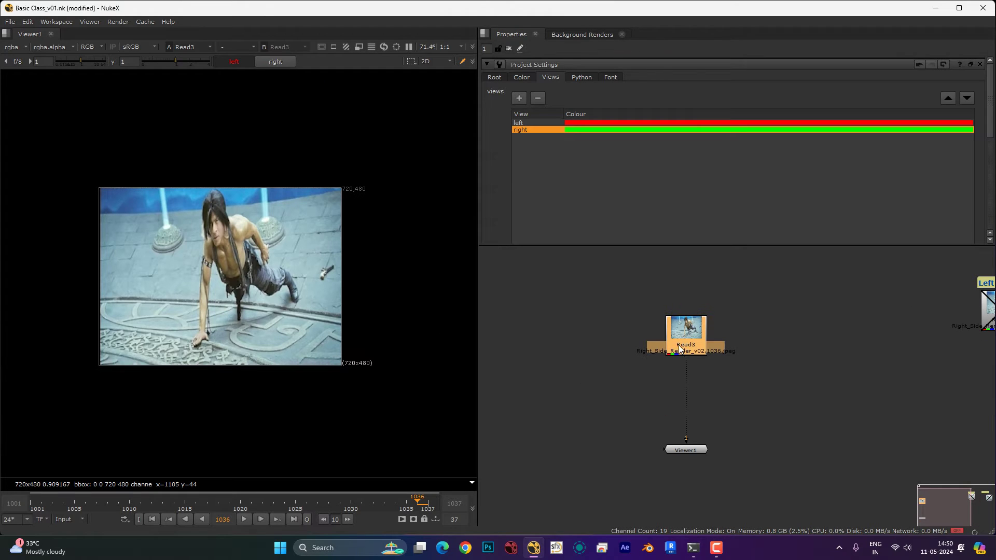
{"action": "scroll", "coordinate": [692, 341], "scroll_direction": "up", "scroll_amount": 1}
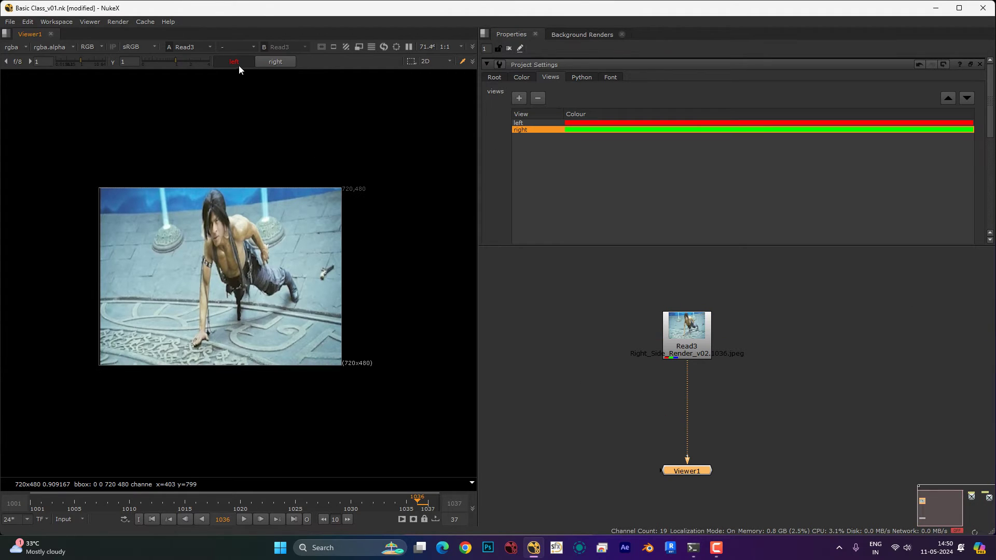
Show the right view in the Viewer, enable the Left Plate Read node and connect it to Viewer input 1
{"action": "left_click", "coordinate": [267, 61]}
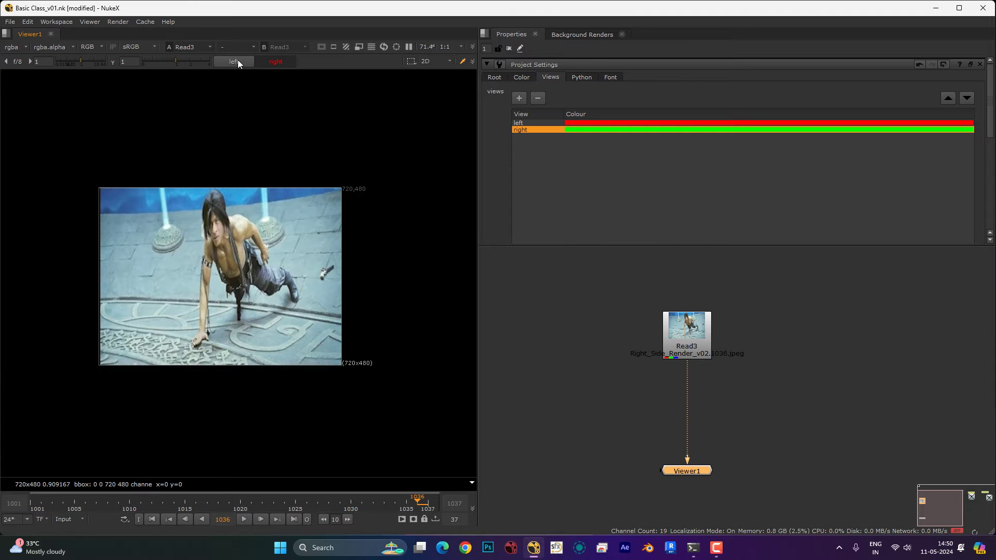
{"action": "scroll", "coordinate": [707, 334], "scroll_direction": "down", "scroll_amount": 3}
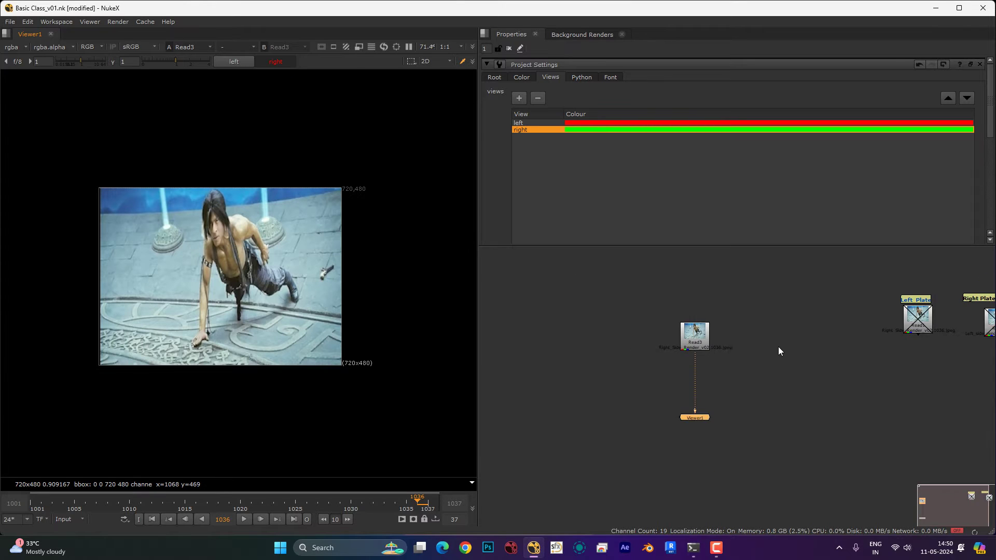
{"action": "left_click_drag", "start_coordinate": [891, 338], "coordinate": [833, 344]}
{"action": "left_click", "coordinate": [854, 335]}
{"action": "key", "text": "d"}
{"action": "key", "text": "1"}
Enable the Right Plate Read node and connect it to Viewer input 2
{"action": "left_click", "coordinate": [940, 335]}
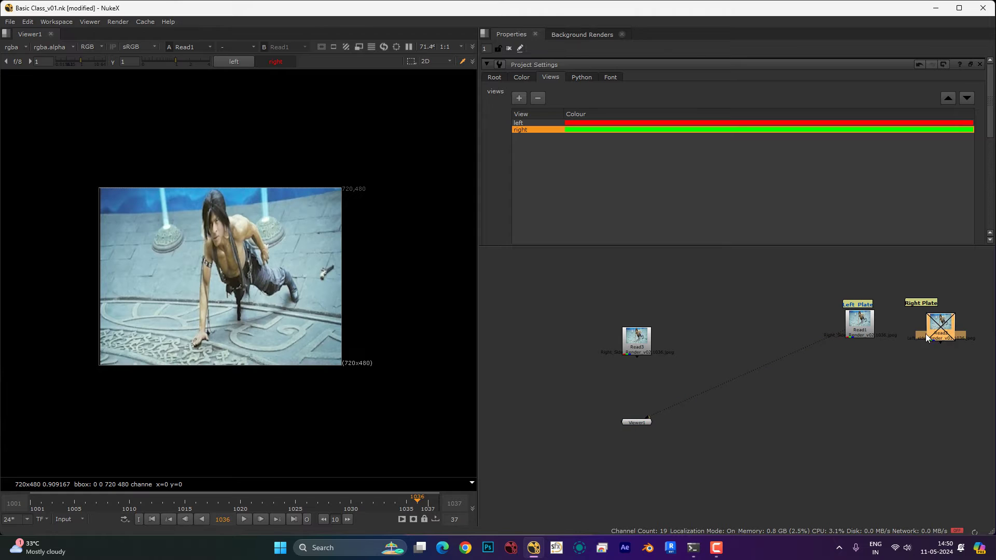
{"action": "key", "text": "d"}
{"action": "key", "text": "2"}
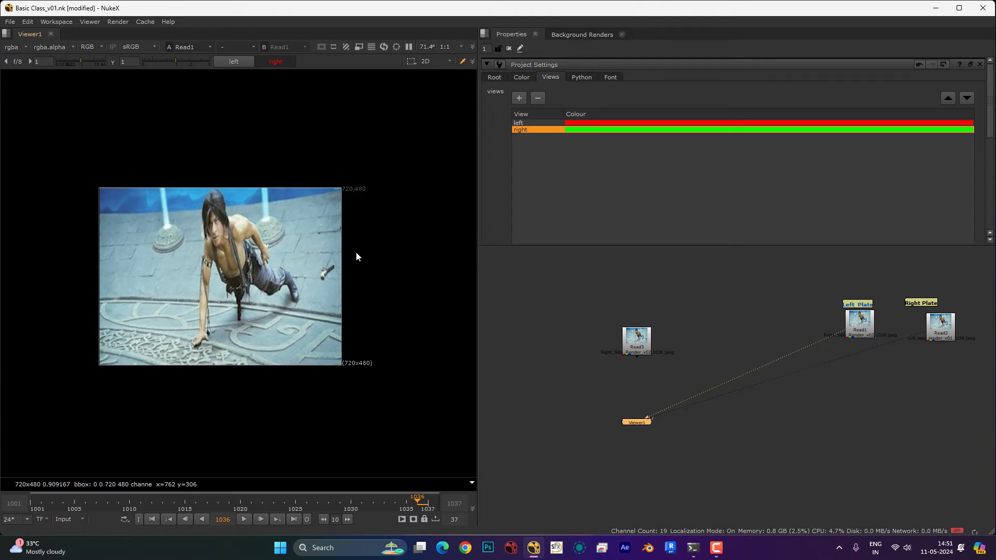
Connect the separate Read3 node to Viewer input 1 and move it slightly up in the node graph
{"action": "left_click", "coordinate": [636, 347]}
{"action": "key", "text": "1"}
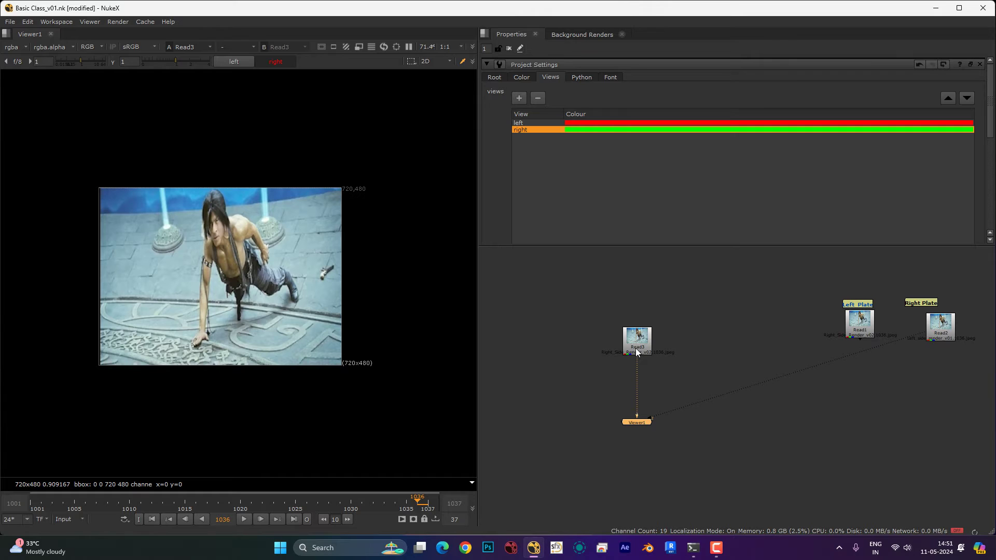
{"action": "left_click", "coordinate": [675, 366]}
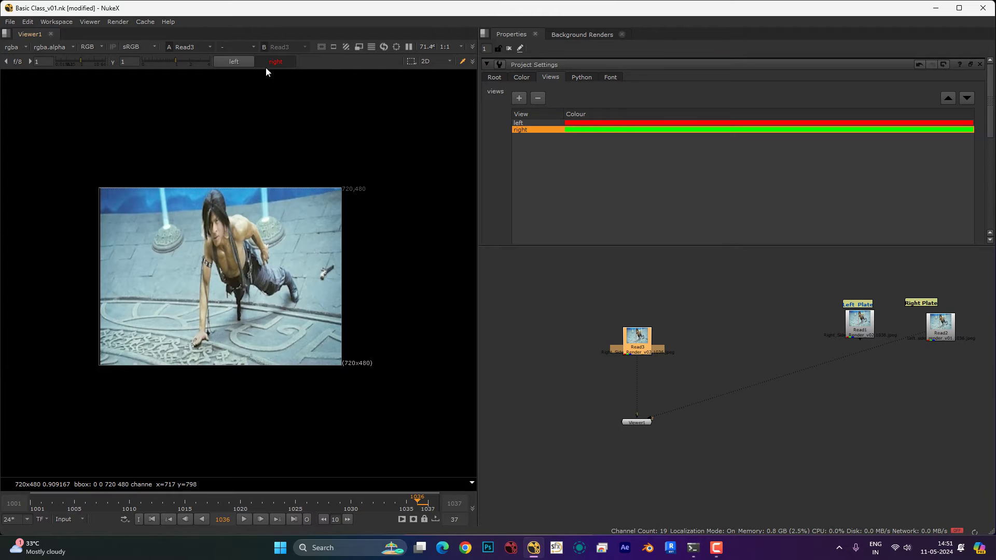
{"action": "mouse_move", "coordinate": [651, 345]}
{"action": "left_mouse_down"}
{"action": "mouse_move", "coordinate": [642, 328]}
{"action": "mouse_move", "coordinate": [656, 331]}
{"action": "left_mouse_up"}
{"action": "key", "text": "1"}
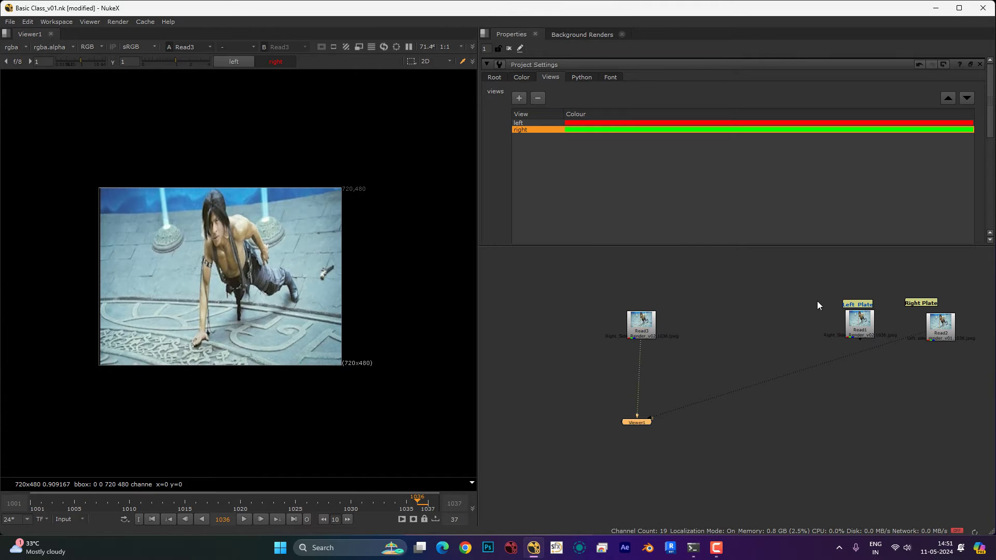
Disconnect the Right Plate Read node from the Viewer
{"action": "left_click_drag", "start_coordinate": [816, 300], "coordinate": [980, 362]}
{"action": "left_click_drag", "start_coordinate": [885, 293], "coordinate": [786, 356]}
{"action": "left_click_drag", "start_coordinate": [876, 286], "coordinate": [989, 392]}
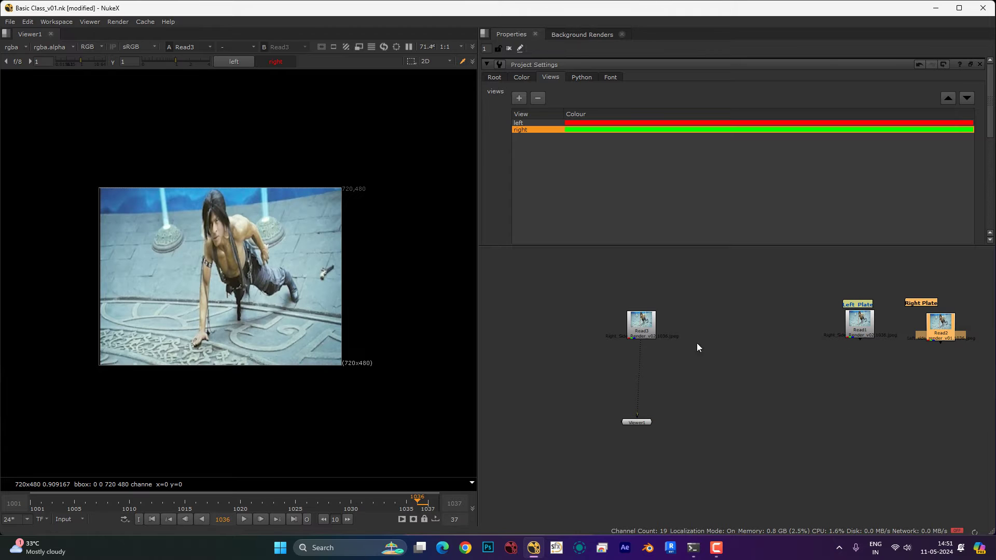
Examine the frame range, fps and full size format in the root Project Settings
{"action": "double_click", "coordinate": [642, 326]}
{"action": "key", "text": "s"}
{"action": "key", "text": "s"}
{"action": "key", "text": "s"}
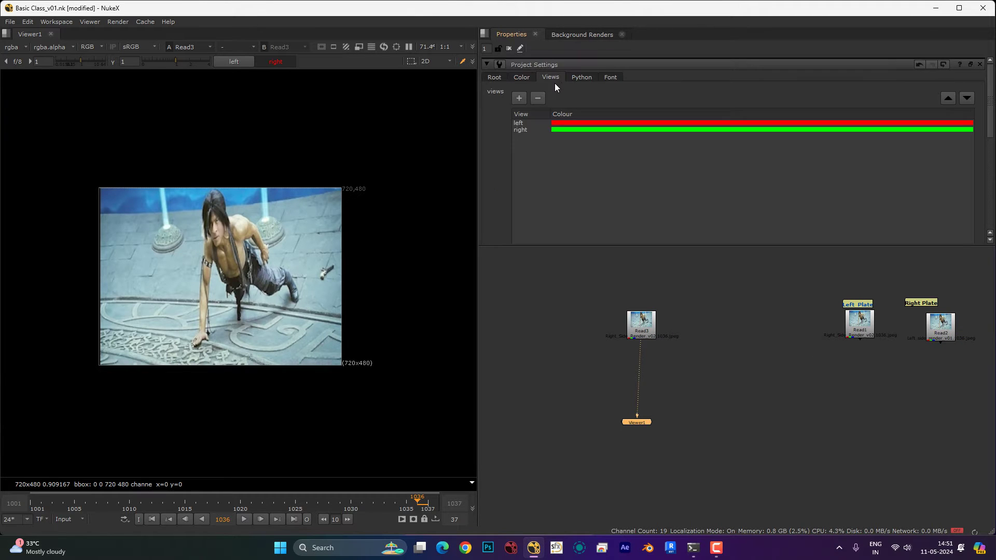
{"action": "left_click", "coordinate": [497, 79]}
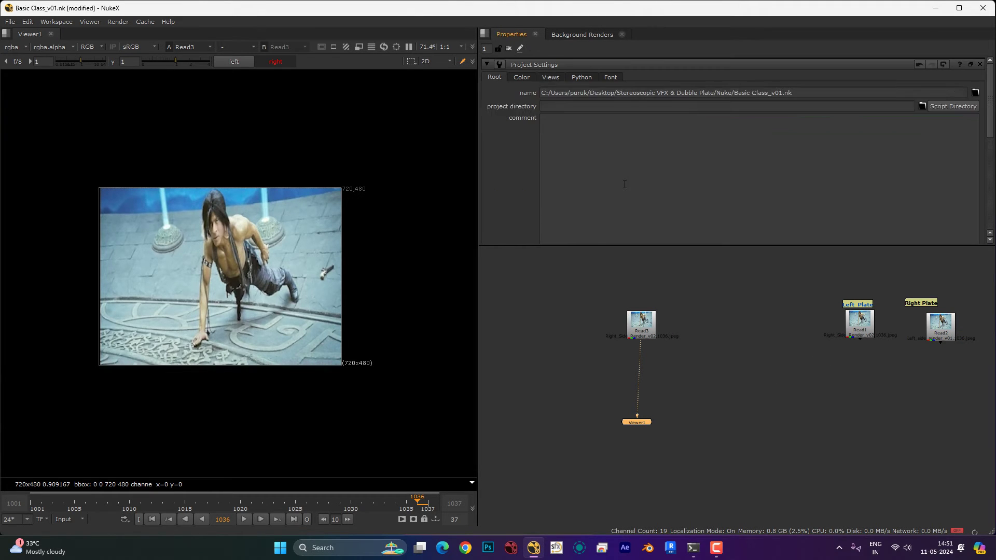
{"action": "scroll", "coordinate": [624, 184], "scroll_direction": "down", "scroll_amount": 3}
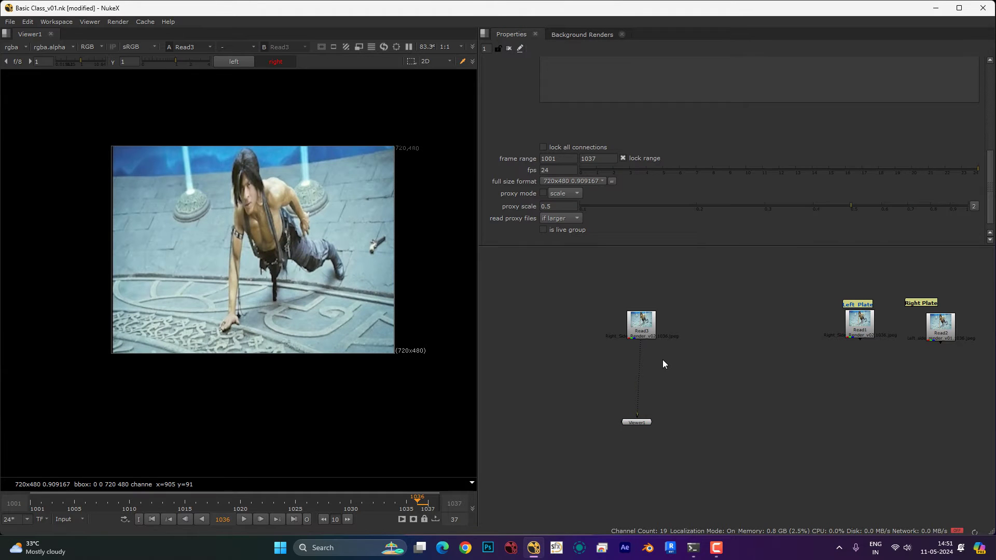
Add a Reduce Noise v4 node and a Denoise node on either side of the Read3 connection
{"action": "key", "text": "Tab"}
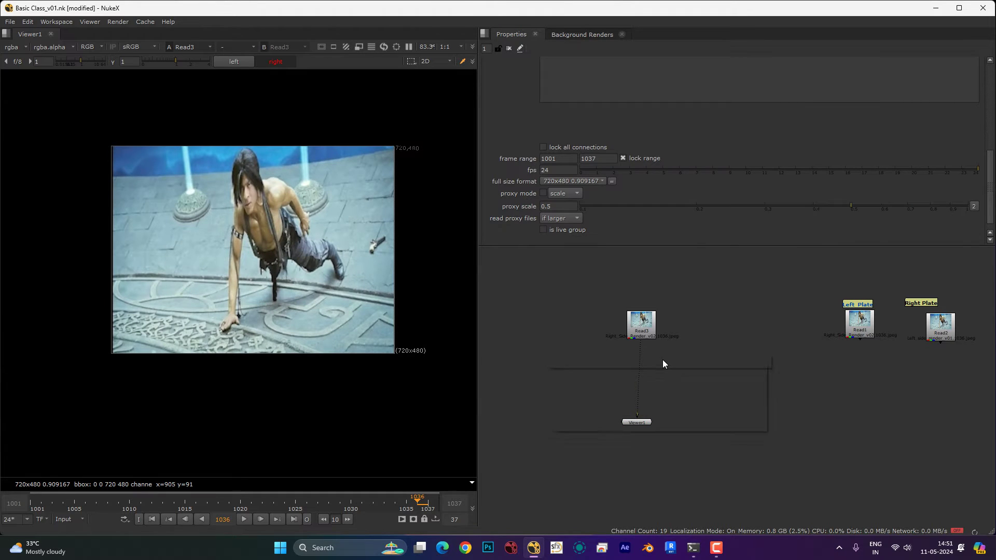
{"action": "type", "text": "re"}
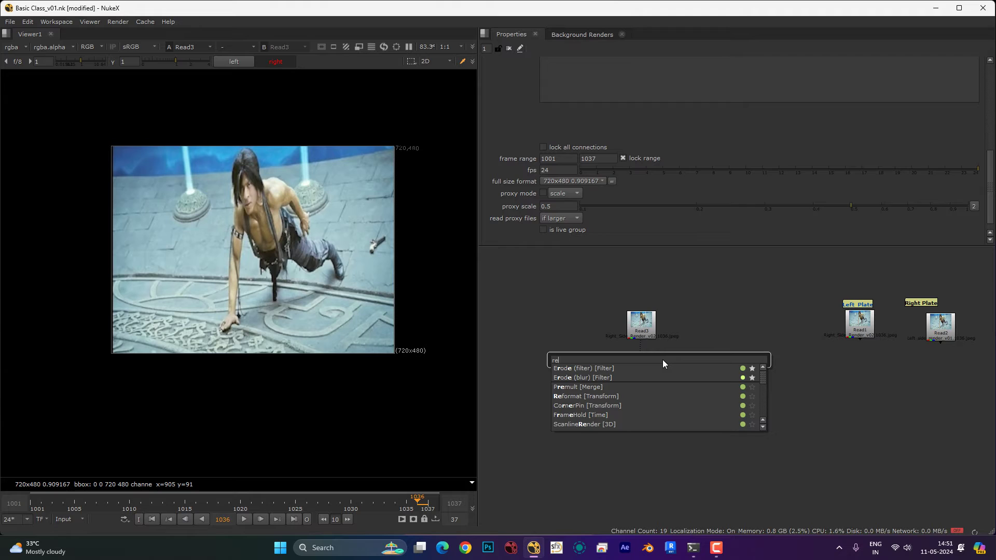
{"action": "type", "text": "d"}
{"action": "left_click", "coordinate": [601, 388]}
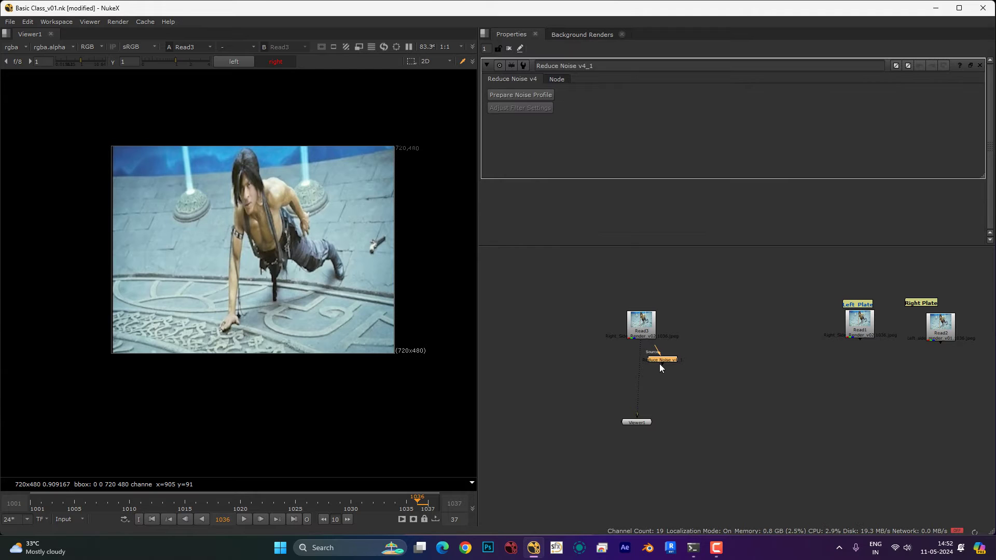
{"action": "key", "text": "Tab"}
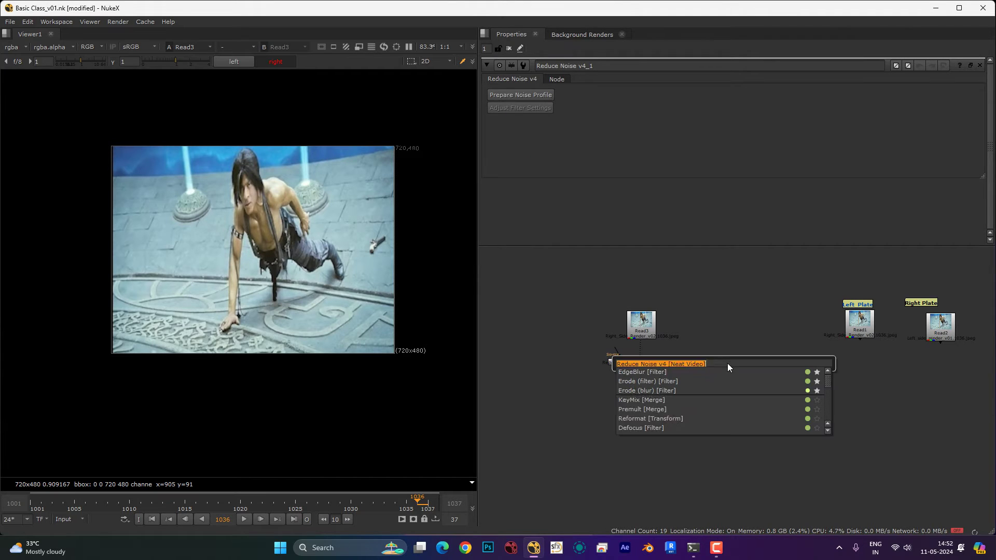
{"action": "type", "text": "den"}
{"action": "left_click", "coordinate": [642, 390]}
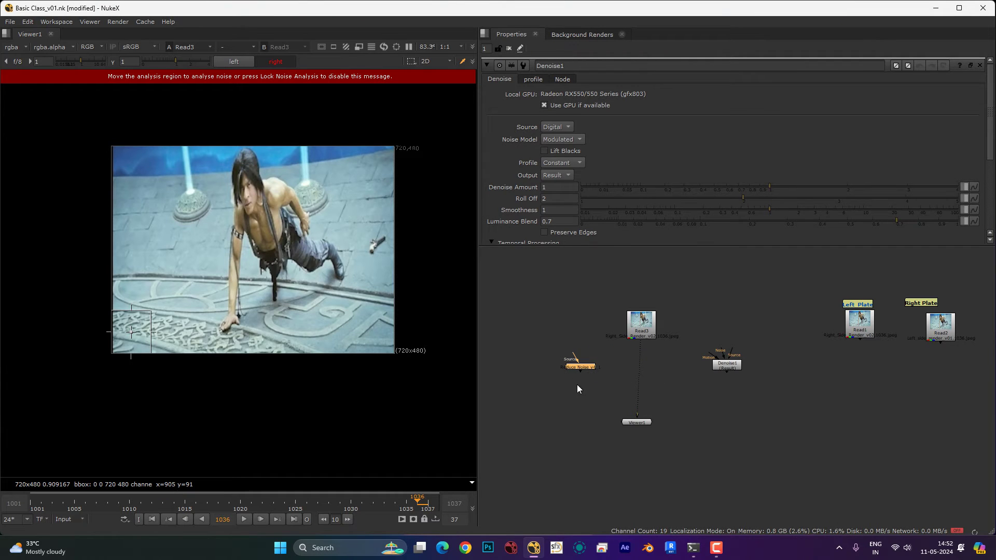
Delete the Reduce Noise v4 and Denoise nodes from the node graph
{"action": "key", "text": "Delete"}
{"action": "left_click", "coordinate": [727, 365]}
{"action": "key", "text": "Delete"}
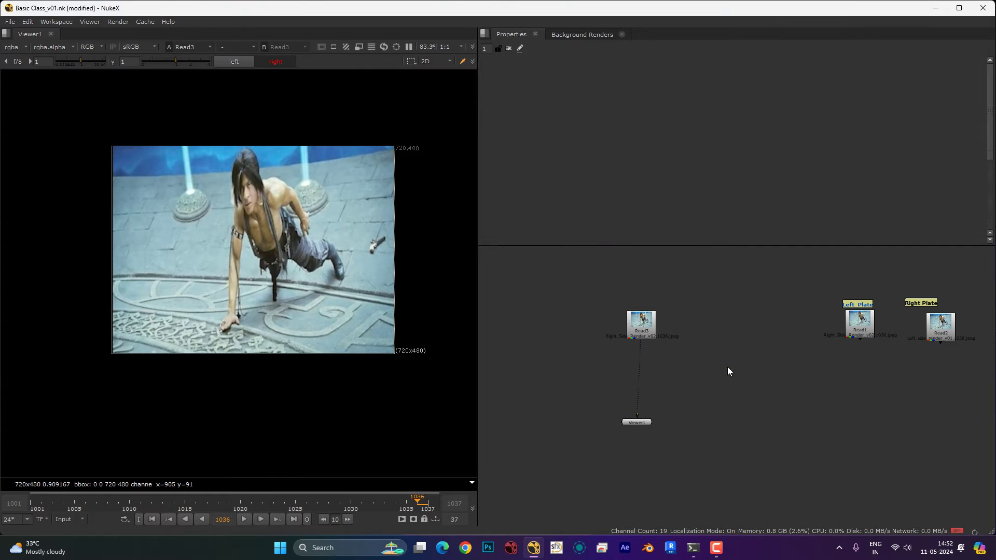
Add a Shuffle node and insert it between the Read3 node and the Viewer
{"action": "scroll", "coordinate": [655, 333], "scroll_direction": "up", "scroll_amount": 2}
{"action": "key", "text": "Tab"}
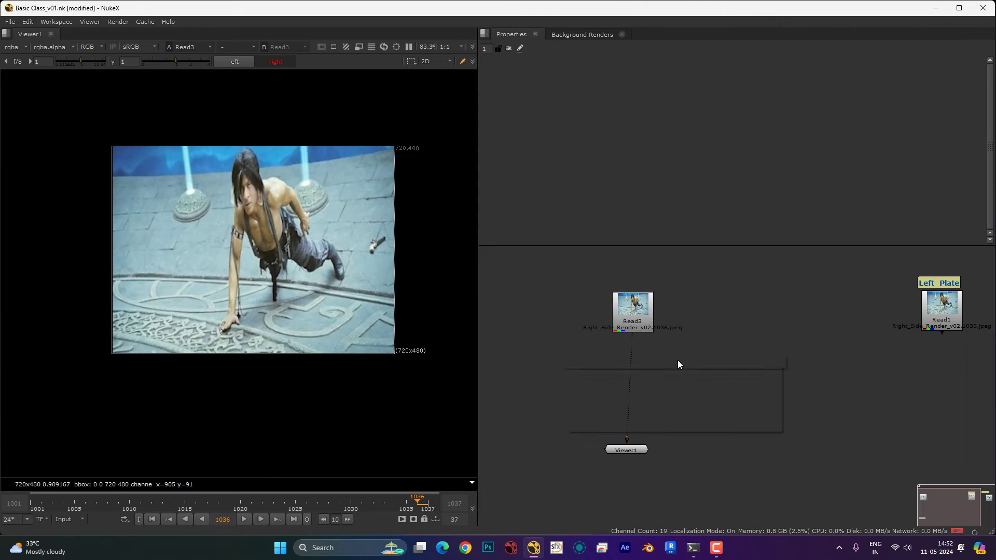
{"action": "type", "text": "sh"}
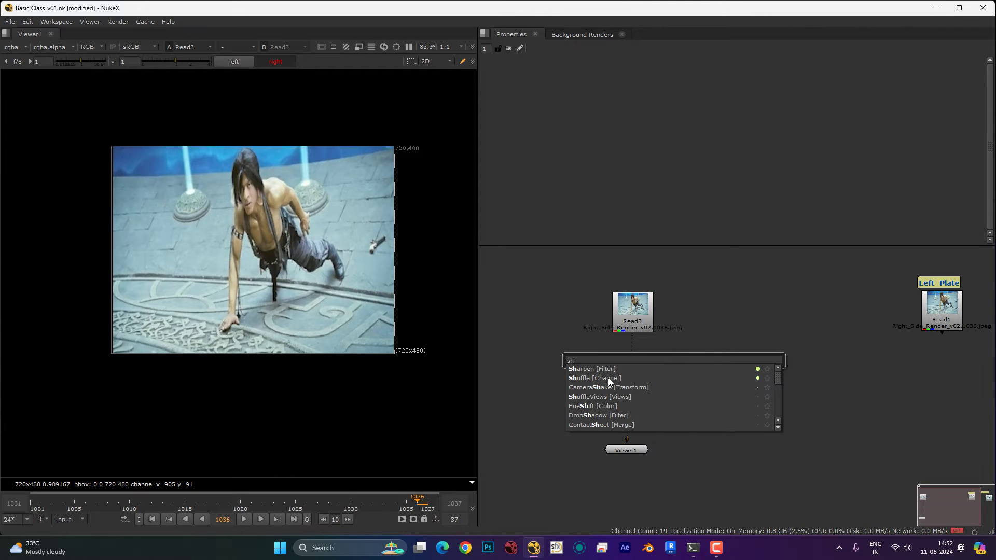
{"action": "left_click", "coordinate": [608, 378]}
{"action": "left_click_drag", "start_coordinate": [684, 359], "coordinate": [647, 371]}
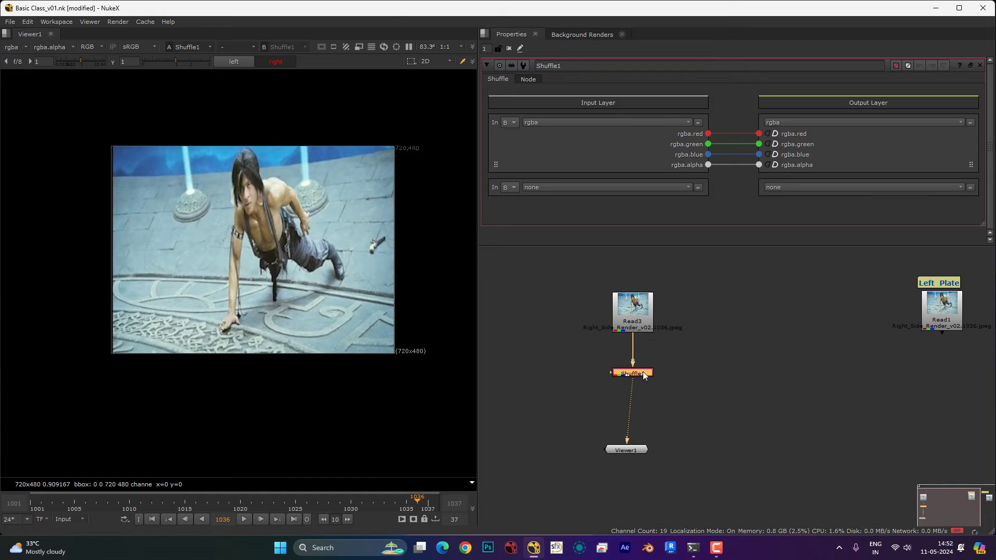
{"action": "left_click_drag", "start_coordinate": [643, 375], "coordinate": [642, 381]}
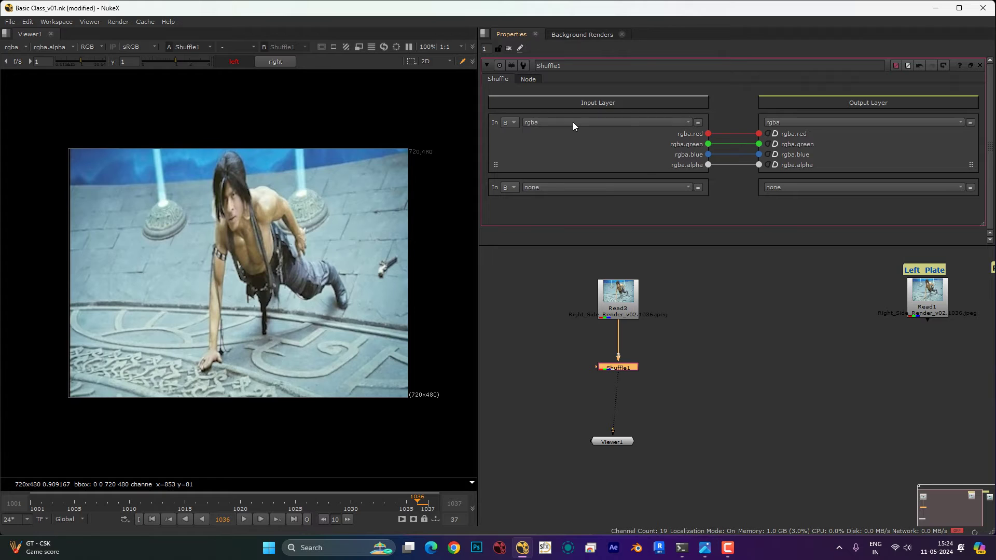
Examine the Shuffle node's available input layers and sample an area of the plate in the Viewer
{"action": "left_click", "coordinate": [573, 122]}
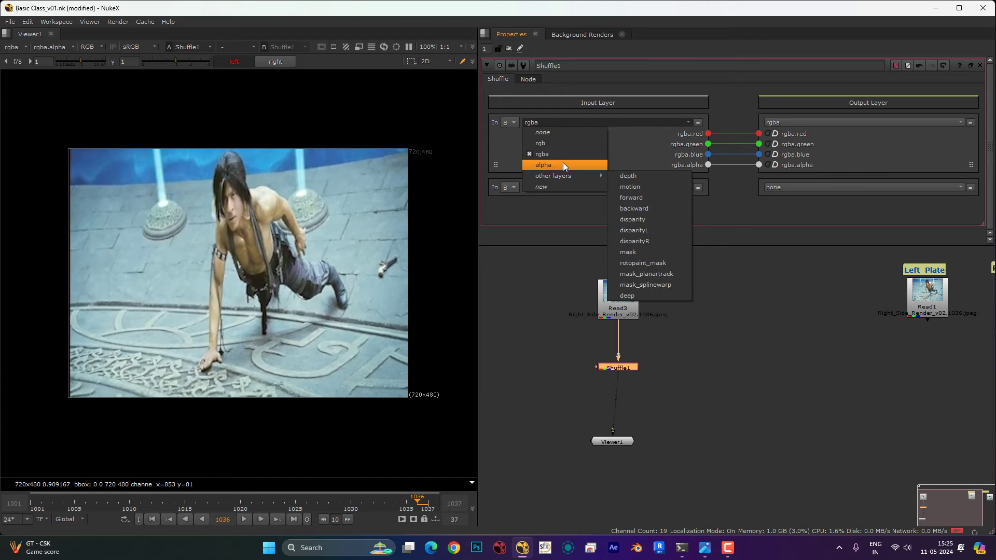
{"action": "left_click", "coordinate": [678, 346]}
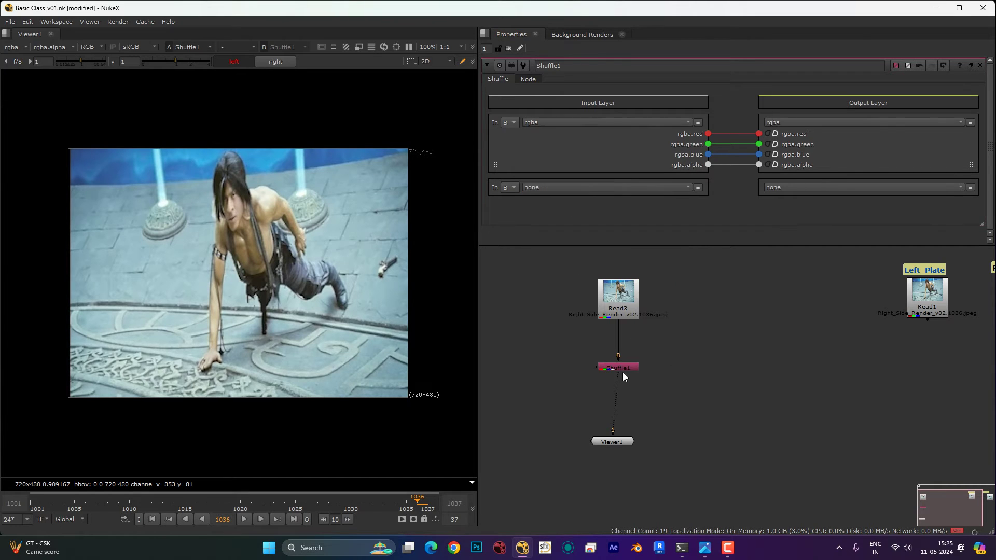
{"action": "left_click_drag", "start_coordinate": [622, 372], "coordinate": [646, 364]}
{"action": "scroll", "coordinate": [254, 210], "scroll_direction": "up", "scroll_amount": 1}
{"action": "left_click_drag", "start_coordinate": [324, 188], "coordinate": [225, 245]}
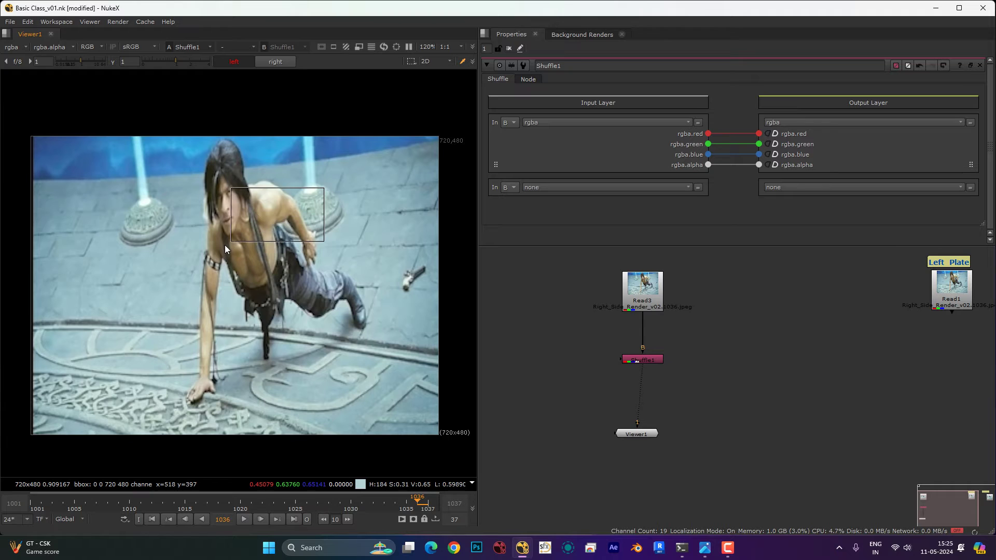
Connect Read3 to Viewer input 2 and Shuffle to input 1, and move the Viewer node away from beneath them
{"action": "left_click", "coordinate": [652, 304]}
{"action": "key", "text": "2"}
{"action": "left_click", "coordinate": [641, 358]}
{"action": "key", "text": "1"}
{"action": "scroll", "coordinate": [331, 223], "scroll_direction": "up", "scroll_amount": 5}
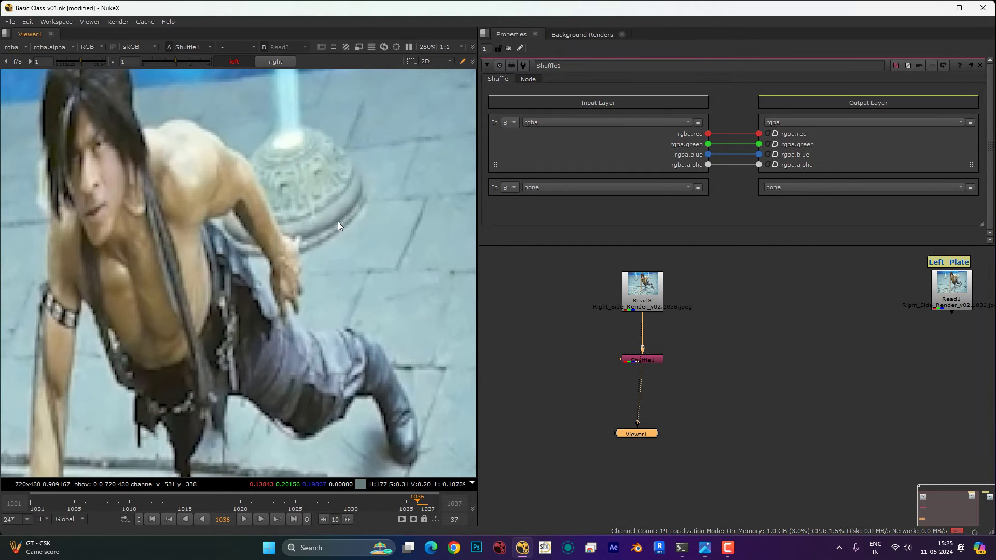
{"action": "key", "text": "h"}
{"action": "left_click_drag", "start_coordinate": [637, 434], "coordinate": [583, 449]}
{"action": "scroll", "coordinate": [655, 301], "scroll_direction": "down", "scroll_amount": 2}
{"action": "mouse_move", "coordinate": [655, 301]}
{"action": "left_mouse_down"}
{"action": "mouse_move", "coordinate": [670, 317]}
{"action": "mouse_move", "coordinate": [655, 306]}
{"action": "left_mouse_up"}
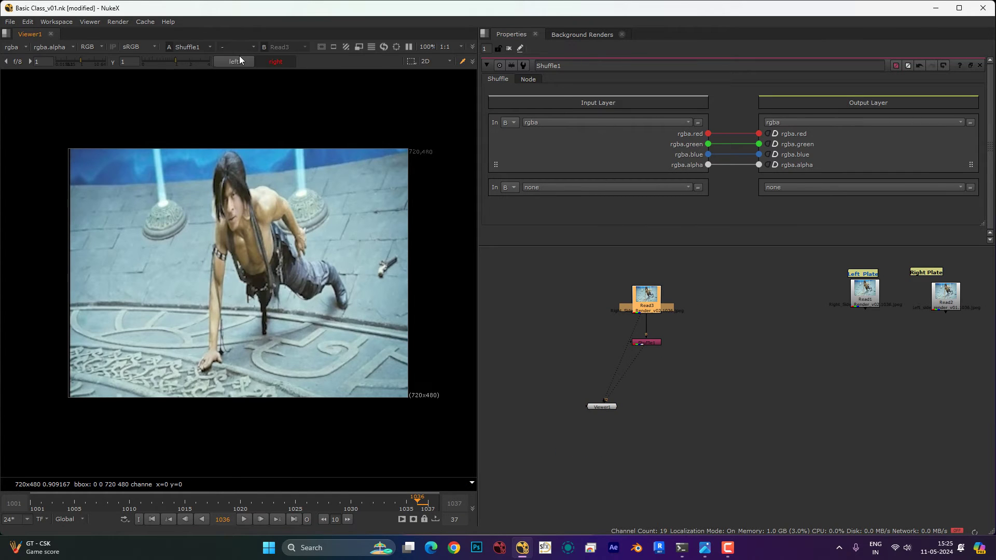
Connect the Shuffle node to Viewer input 2
{"action": "left_click", "coordinate": [636, 371]}
{"action": "left_click_drag", "start_coordinate": [638, 375], "coordinate": [615, 347]}
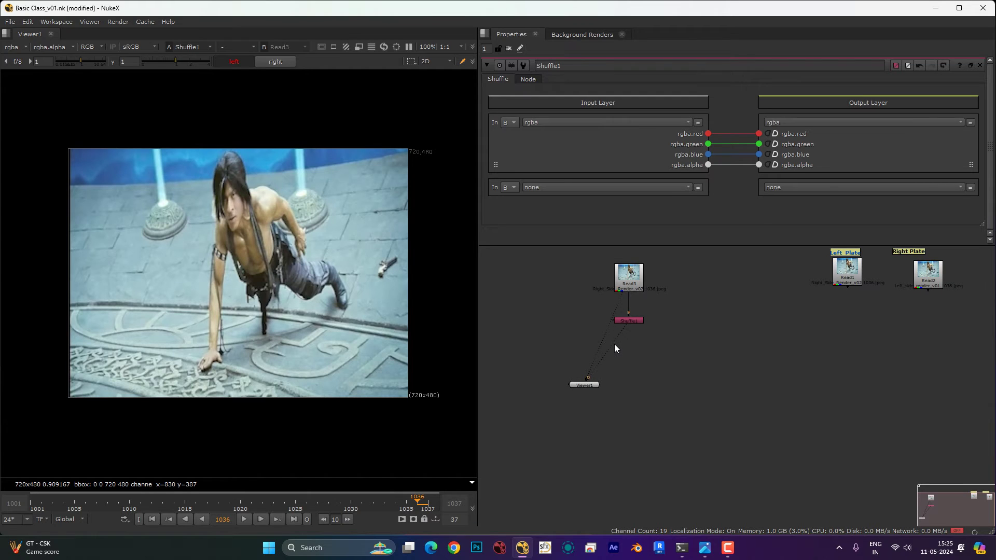
{"action": "scroll", "coordinate": [614, 344], "scroll_direction": "up", "scroll_amount": 3}
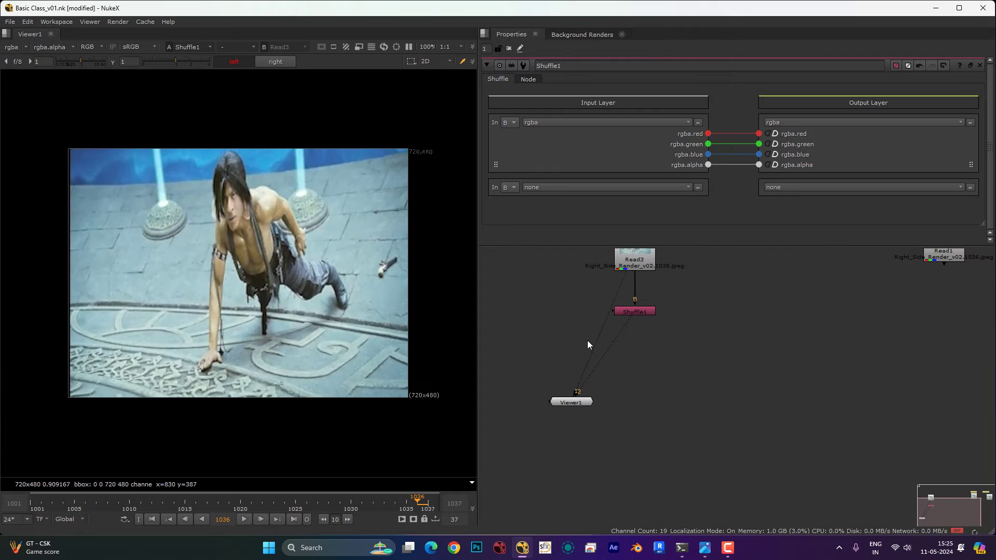
{"action": "left_click_drag", "start_coordinate": [587, 341], "coordinate": [683, 318]}
{"action": "left_click", "coordinate": [683, 319]}
{"action": "left_click_drag", "start_coordinate": [668, 362], "coordinate": [678, 383]}
{"action": "left_click", "coordinate": [657, 346]}
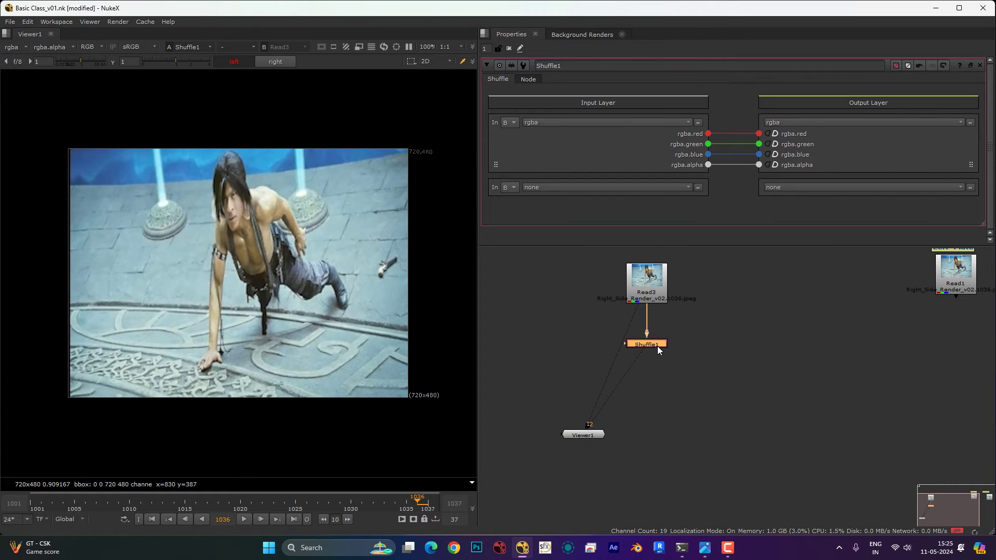
{"action": "key", "text": "2"}
Search the available nodes for Split and Join and compare the CaraVR and Views variants
{"action": "key", "text": "Tab"}
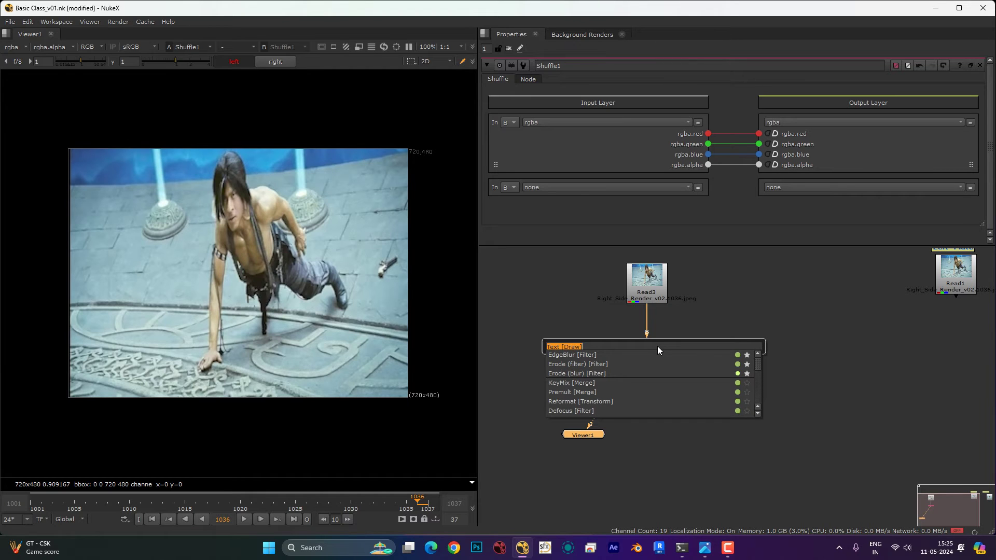
{"action": "type", "text": "spl"}
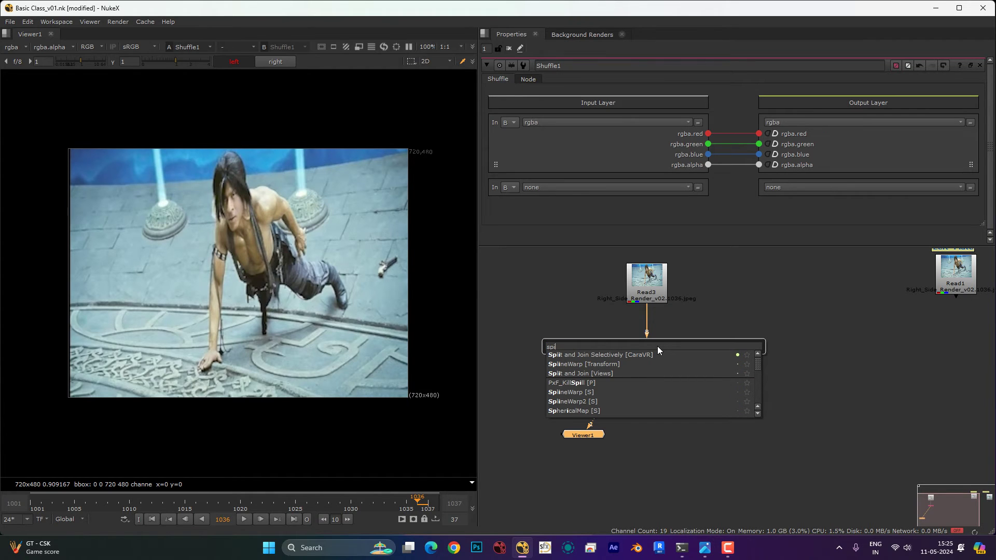
{"action": "key", "text": "Down"}
{"action": "key", "text": "Down"}
{"action": "key", "text": "Down"}
{"action": "key", "text": "Up"}
{"action": "key", "text": "Up"}
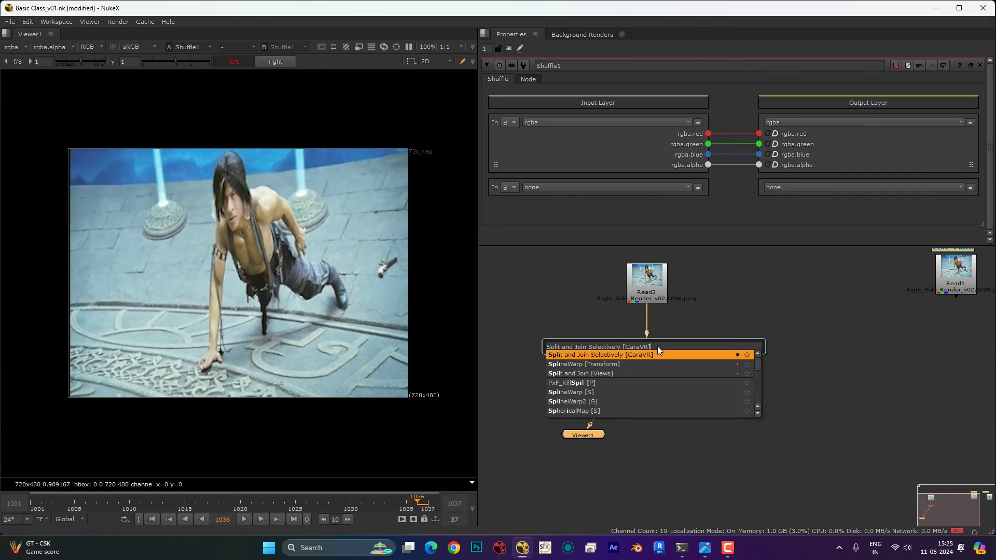
{"action": "key", "text": "Down"}
{"action": "key", "text": "Down"}
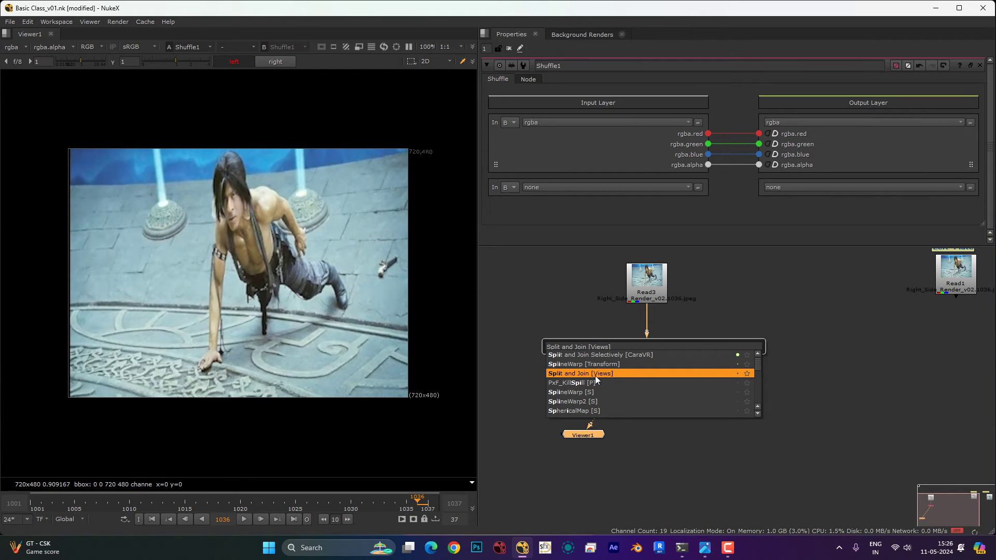
{"action": "left_click", "coordinate": [711, 319]}
Add the Views variant of Split and Join below the Shuffle node and move the Viewer node down, clear of the new nodes
{"action": "left_click", "coordinate": [647, 344]}
{"action": "key", "text": "Delete"}
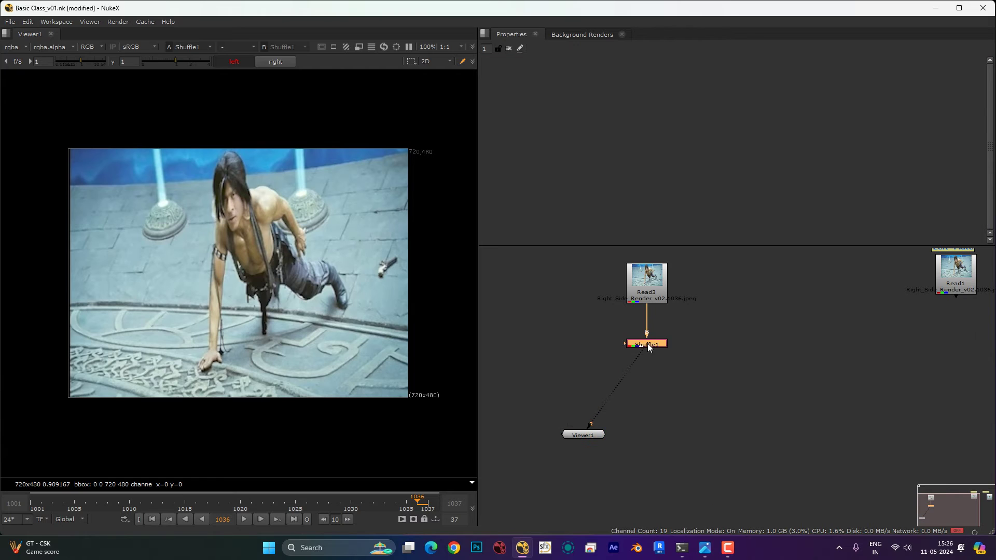
{"action": "right_click", "coordinate": [647, 343]}
{"action": "mouse_move", "coordinate": [605, 343]}
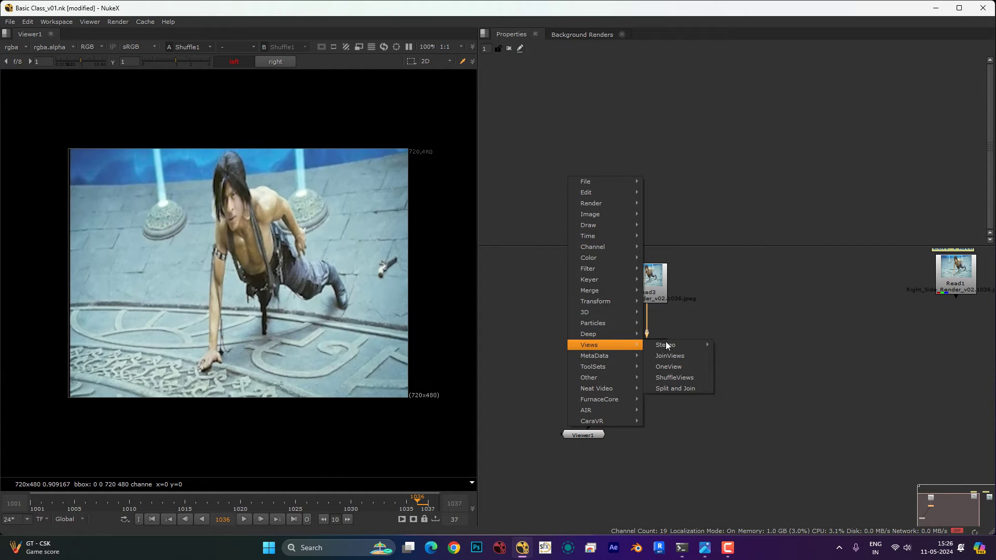
{"action": "left_click", "coordinate": [684, 388]}
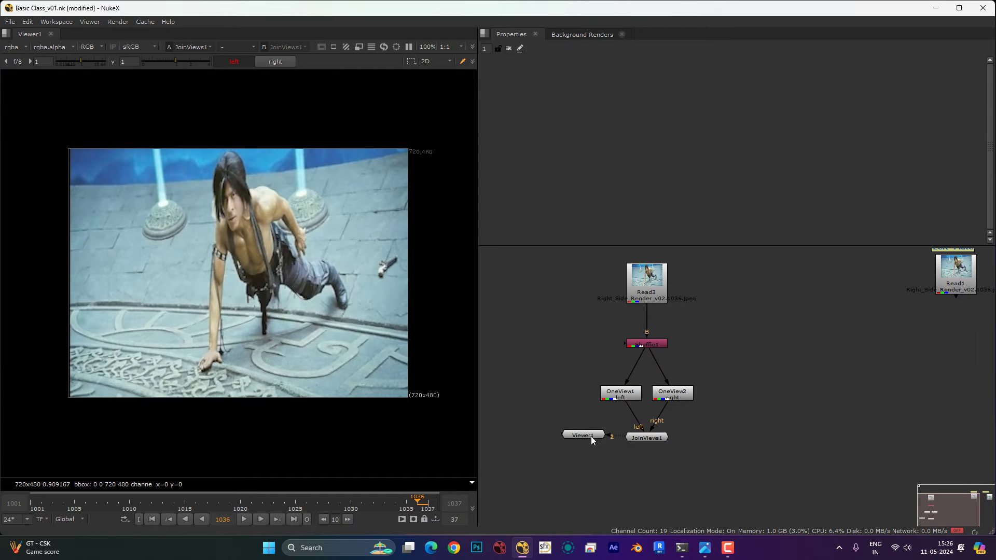
{"action": "left_click_drag", "start_coordinate": [591, 440], "coordinate": [627, 512]}
{"action": "left_click", "coordinate": [652, 413]}
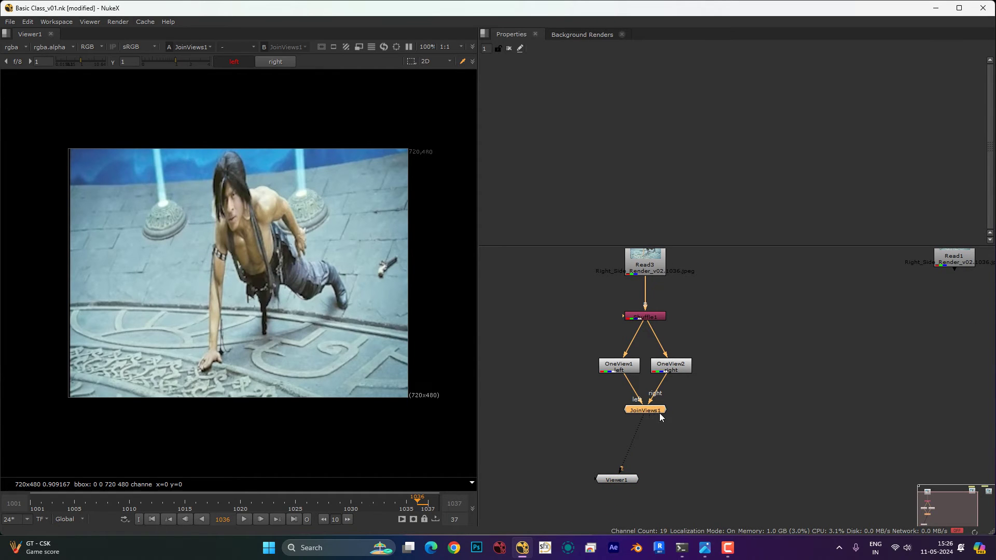
Spread the left and right OneView nodes apart so both branches into JoinViews are easy to follow
{"action": "left_click_drag", "start_coordinate": [671, 367], "coordinate": [689, 367]}
{"action": "left_click_drag", "start_coordinate": [620, 366], "coordinate": [591, 366]}
{"action": "scroll", "coordinate": [654, 329], "scroll_direction": "down", "scroll_amount": 2}
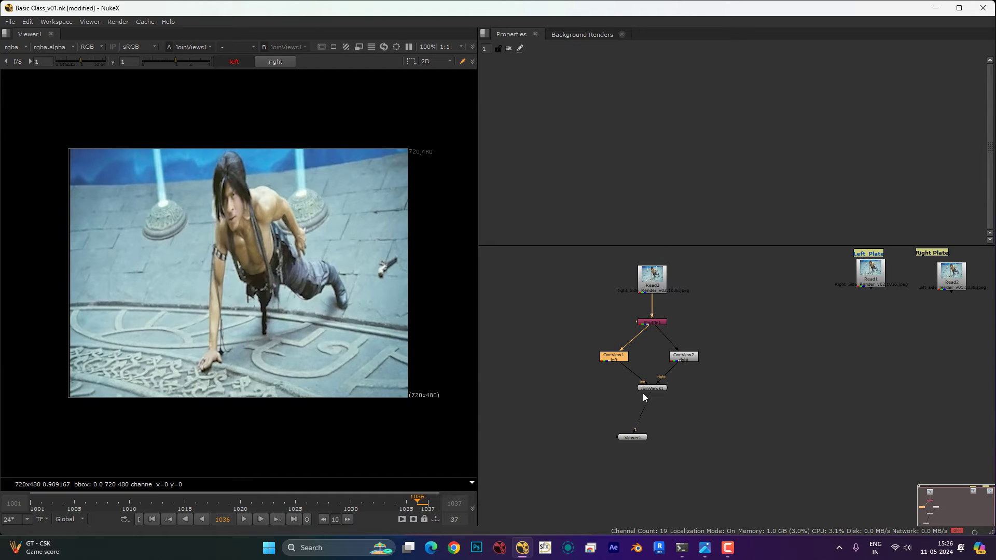
{"action": "scroll", "coordinate": [642, 393], "scroll_direction": "up", "scroll_amount": 1}
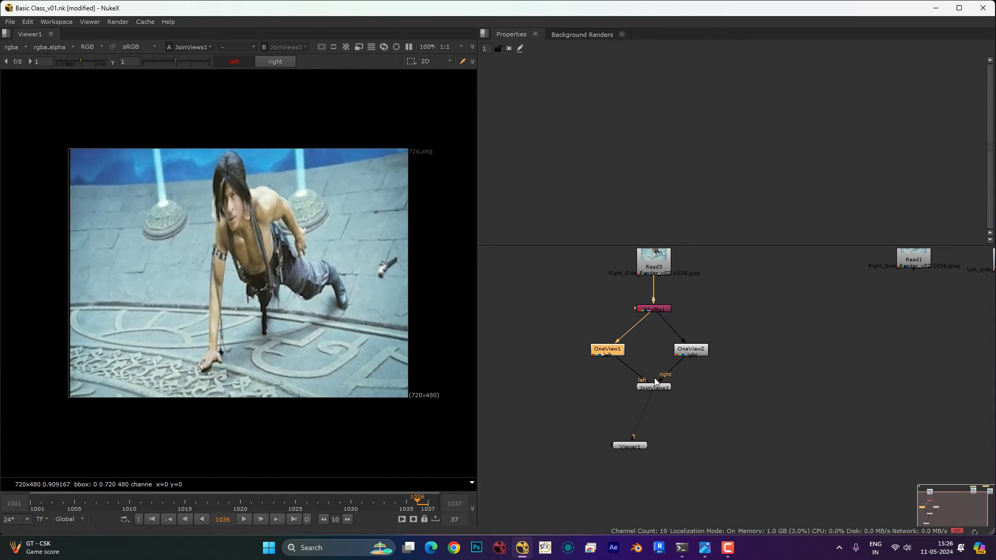
{"action": "left_click_drag", "start_coordinate": [668, 400], "coordinate": [666, 387]}
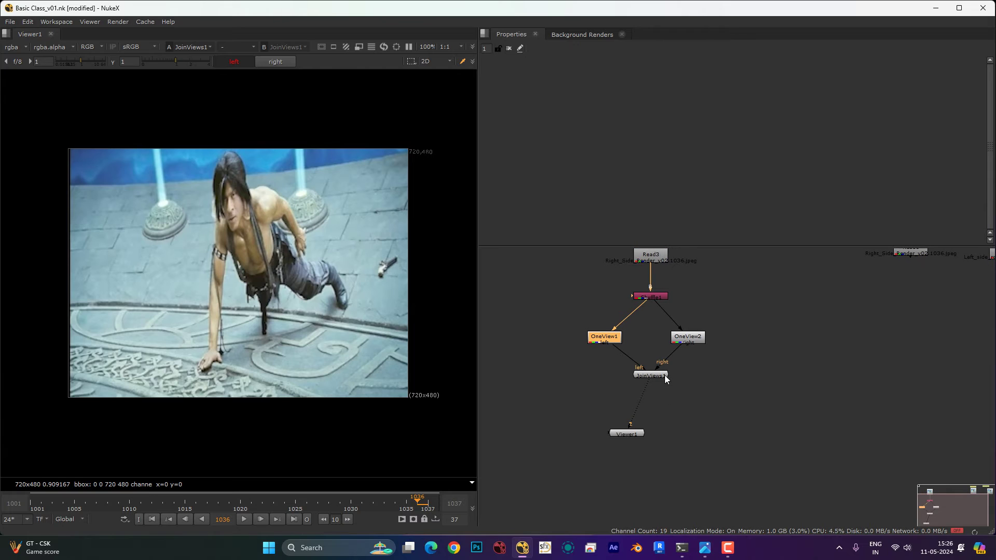
{"action": "scroll", "coordinate": [664, 375], "scroll_direction": "up", "scroll_amount": 1}
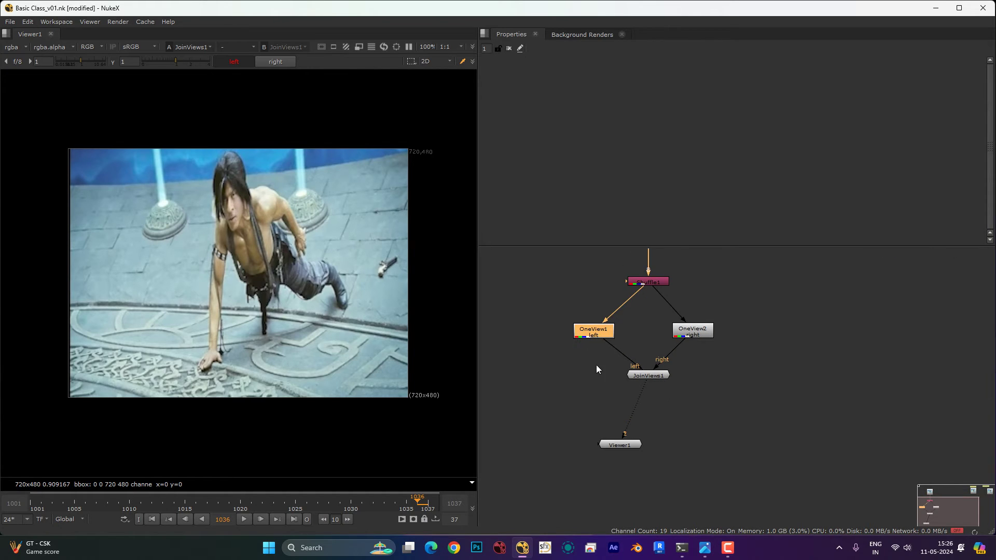
Delete the JoinViews node and move the left and right OneView nodes lower beneath the Shuffle node
{"action": "mouse_move", "coordinate": [596, 365]}
{"action": "left_mouse_down"}
{"action": "mouse_move", "coordinate": [704, 391]}
{"action": "mouse_move", "coordinate": [615, 376]}
{"action": "mouse_move", "coordinate": [601, 366]}
{"action": "mouse_move", "coordinate": [605, 351]}
{"action": "left_mouse_up"}
{"action": "key", "text": "Delete"}
{"action": "left_click", "coordinate": [606, 366]}
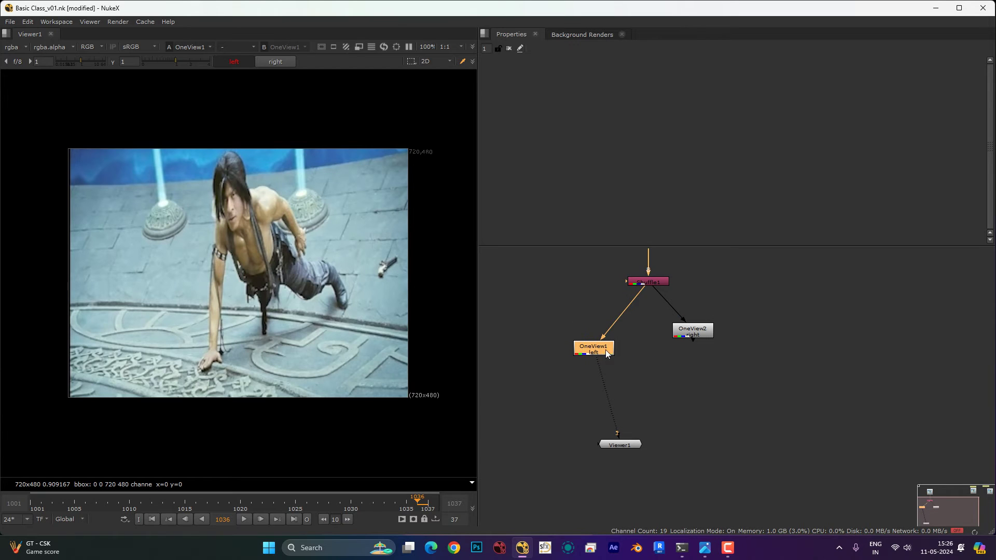
{"action": "left_click_drag", "start_coordinate": [678, 338], "coordinate": [680, 356]}
{"action": "scroll", "coordinate": [627, 460], "scroll_direction": "down", "scroll_amount": 1}
{"action": "scroll", "coordinate": [610, 346], "scroll_direction": "up", "scroll_amount": 1}
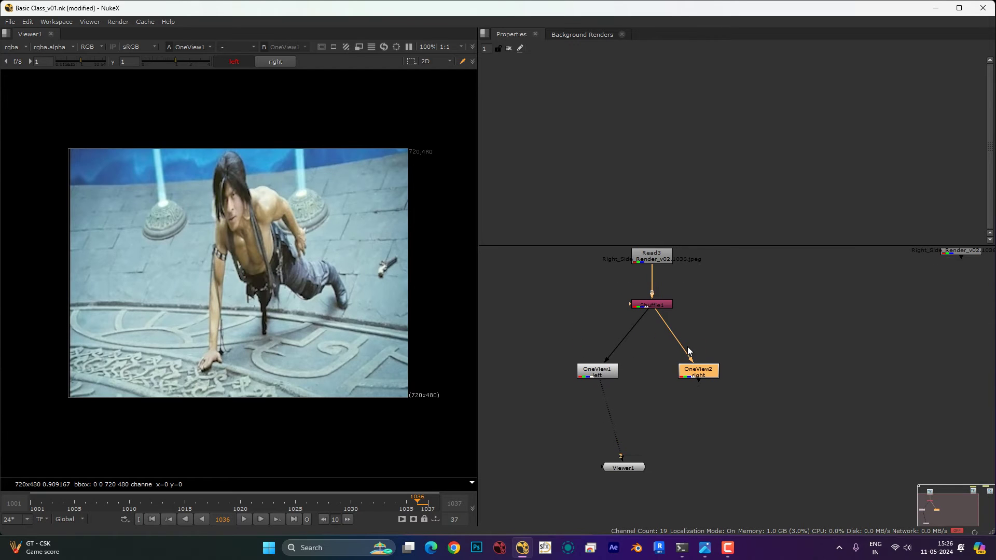
{"action": "left_click", "coordinate": [701, 341]}
{"action": "scroll", "coordinate": [651, 335], "scroll_direction": "up", "scroll_amount": 2}
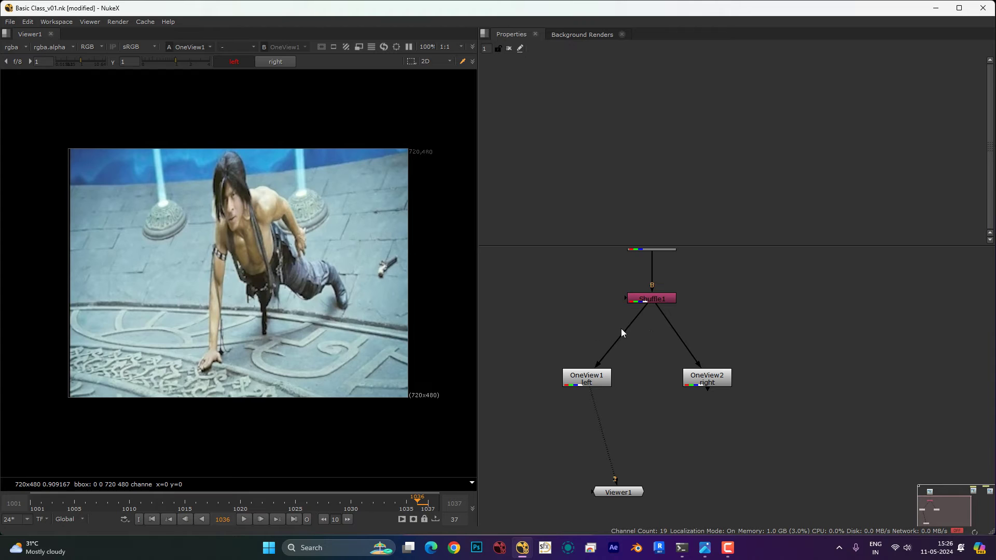
{"action": "scroll", "coordinate": [626, 331], "scroll_direction": "up", "scroll_amount": 1}
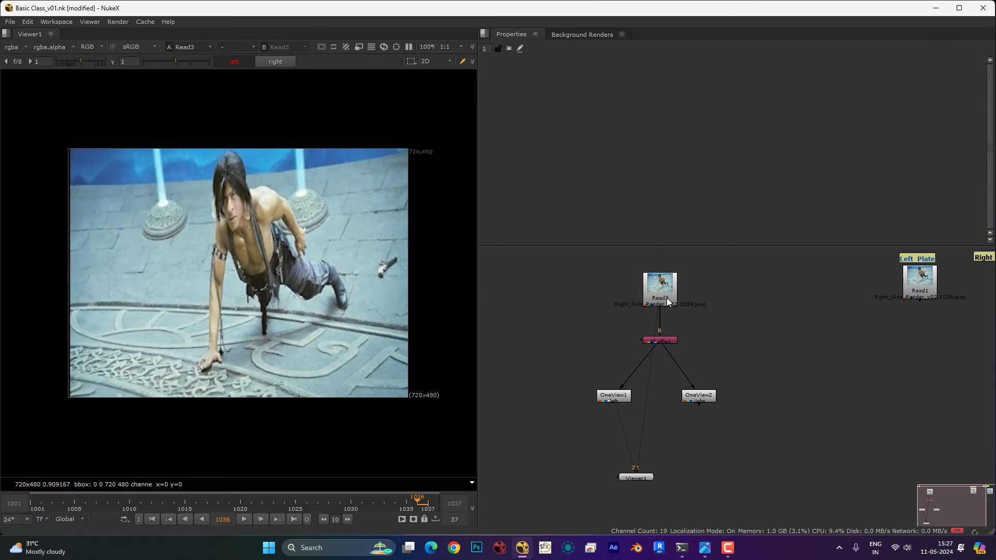
View Read3 in the Viewer and enable Use colors in UI in the project's views settings
{"action": "key", "text": "1"}
{"action": "key", "text": "s"}
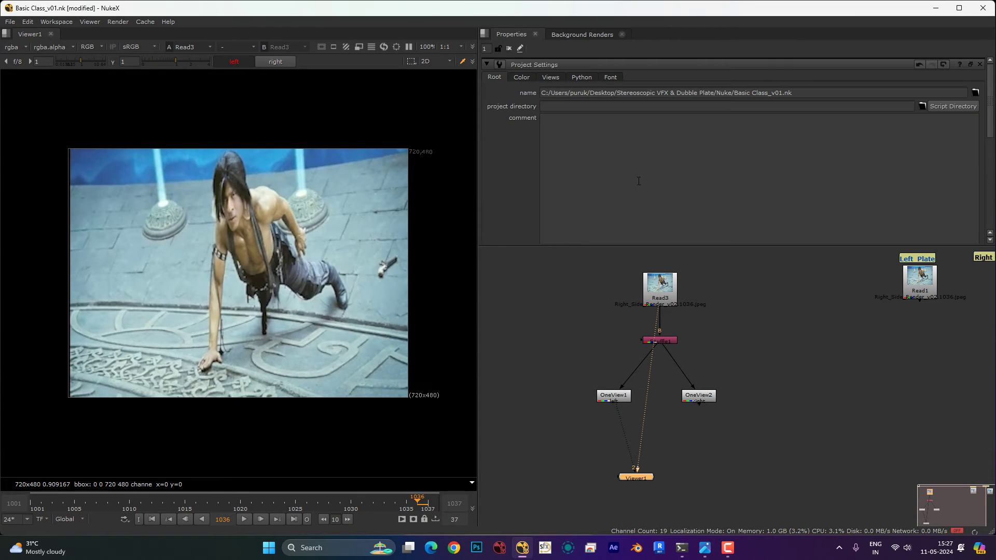
{"action": "left_click", "coordinate": [555, 79]}
{"action": "scroll", "coordinate": [572, 145], "scroll_direction": "down", "scroll_amount": 3}
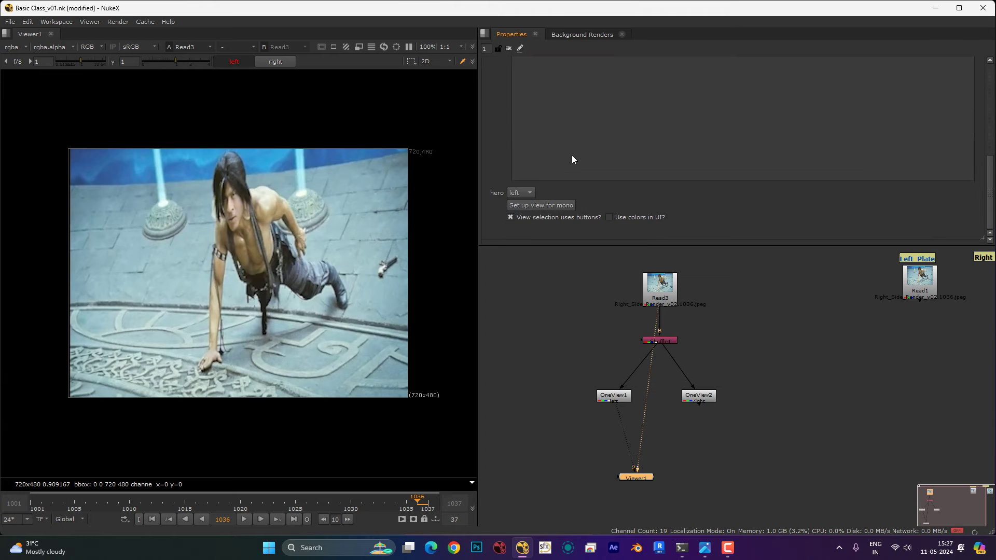
{"action": "left_click", "coordinate": [621, 216]}
View the left OneView node, move the Viewer node aside, and add a Reformat node beneath the left branch
{"action": "left_click", "coordinate": [626, 389]}
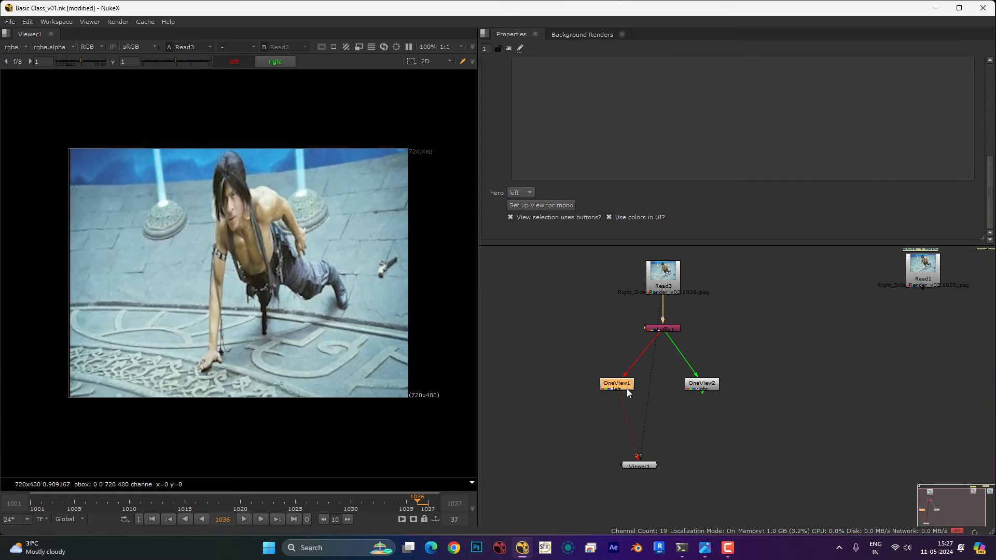
{"action": "key", "text": "1"}
{"action": "left_click_drag", "start_coordinate": [631, 465], "coordinate": [594, 488]}
{"action": "left_click", "coordinate": [633, 425]}
{"action": "key", "text": "Tab"}
{"action": "type", "text": "re"}
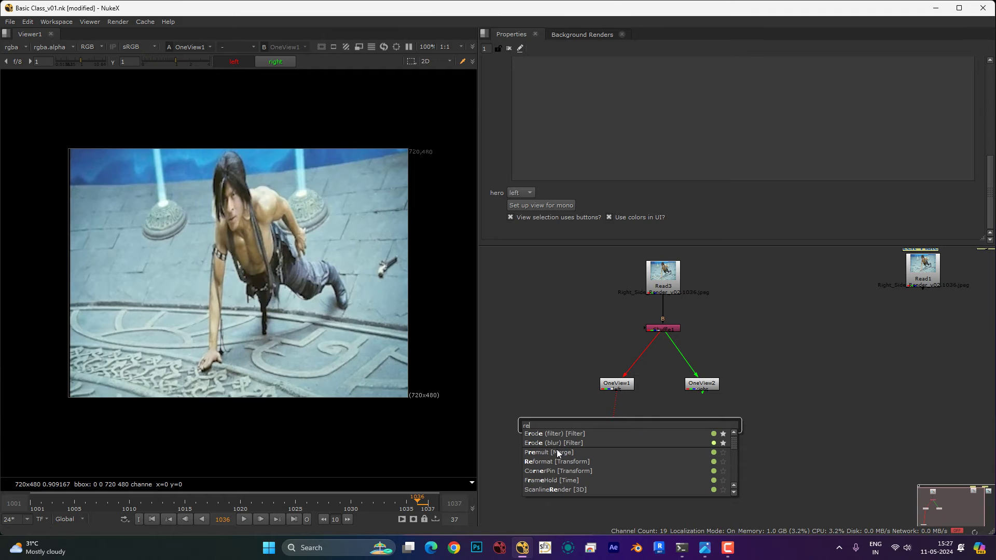
{"action": "left_click", "coordinate": [561, 459]}
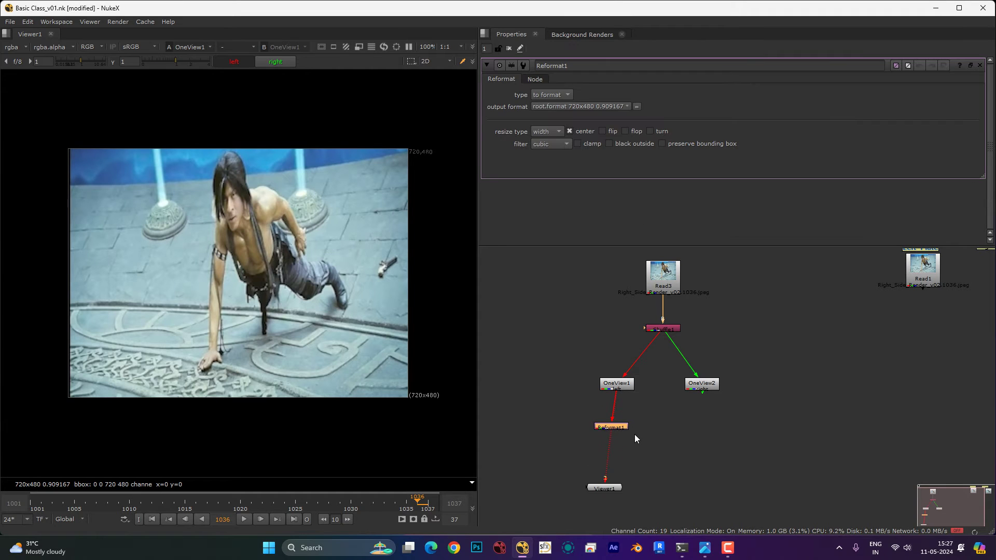
Add a Write node after the left branch's Reformat and move the Viewer node below it
{"action": "key", "text": "w"}
{"action": "left_click_drag", "start_coordinate": [638, 438], "coordinate": [579, 457]}
{"action": "left_click_drag", "start_coordinate": [605, 488], "coordinate": [564, 494]}
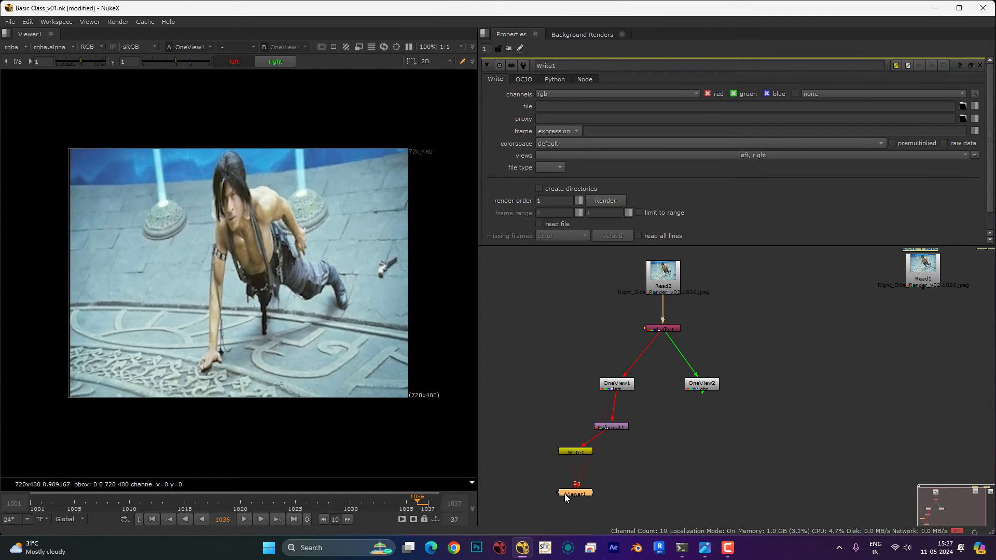
Add a Reformat node and a Write node beneath the right OneView node
{"action": "key", "text": "Tab"}
{"action": "type", "text": "re"}
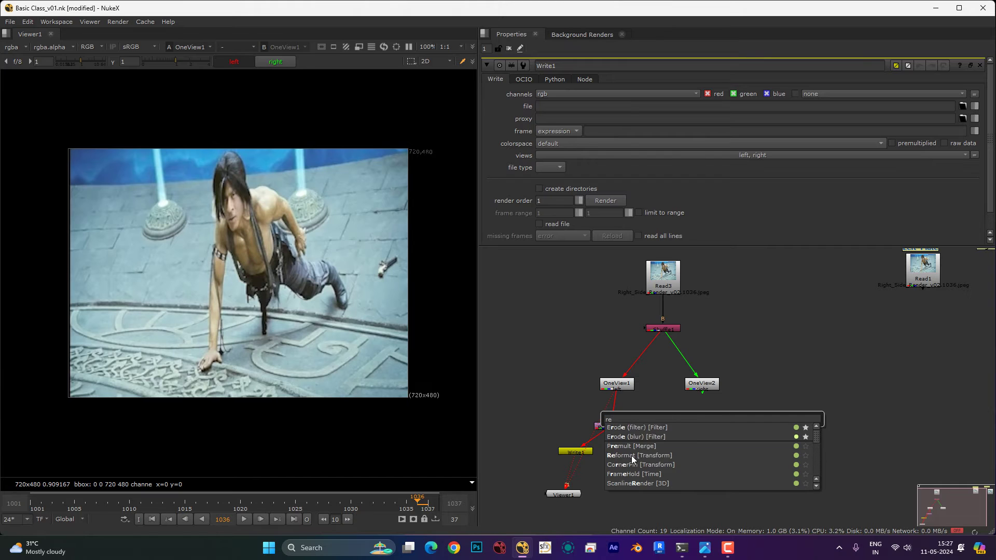
{"action": "left_click", "coordinate": [630, 455]}
{"action": "left_click", "coordinate": [707, 410]}
{"action": "key", "text": "w"}
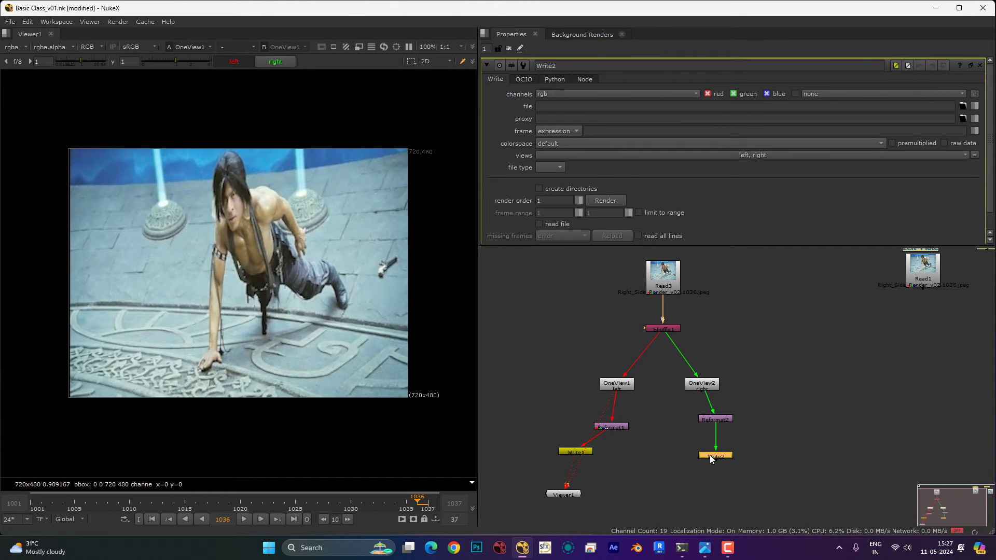
Align Write1 under the left Reformat with the Viewer below it, then open Write1's properties and connect it to the Viewer
{"action": "key", "text": "1"}
{"action": "left_click_drag", "start_coordinate": [636, 435], "coordinate": [633, 429]}
{"action": "left_click_drag", "start_coordinate": [581, 447], "coordinate": [609, 446]}
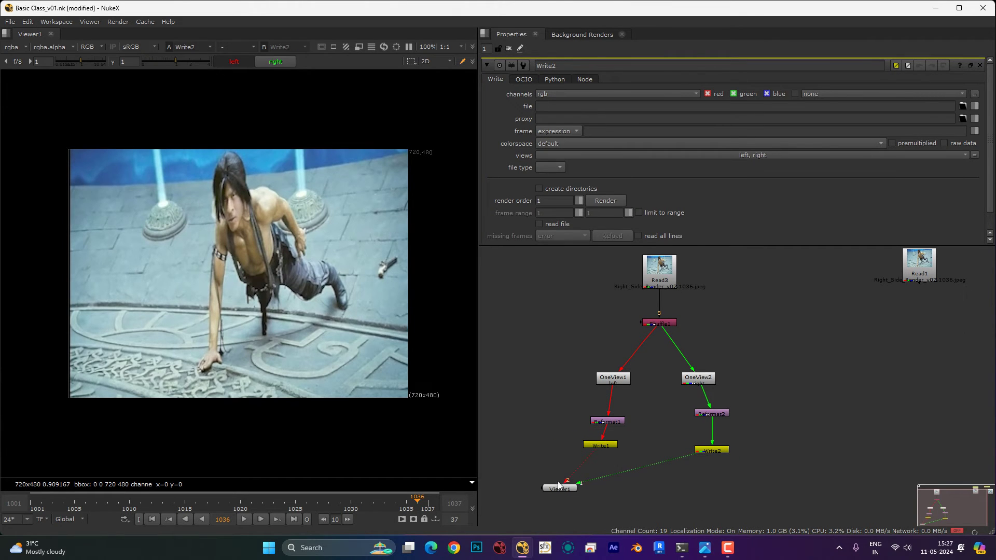
{"action": "left_click_drag", "start_coordinate": [561, 487], "coordinate": [634, 483]}
{"action": "left_click_drag", "start_coordinate": [598, 446], "coordinate": [607, 446]}
{"action": "double_click", "coordinate": [607, 446]}
{"action": "key", "text": "1"}
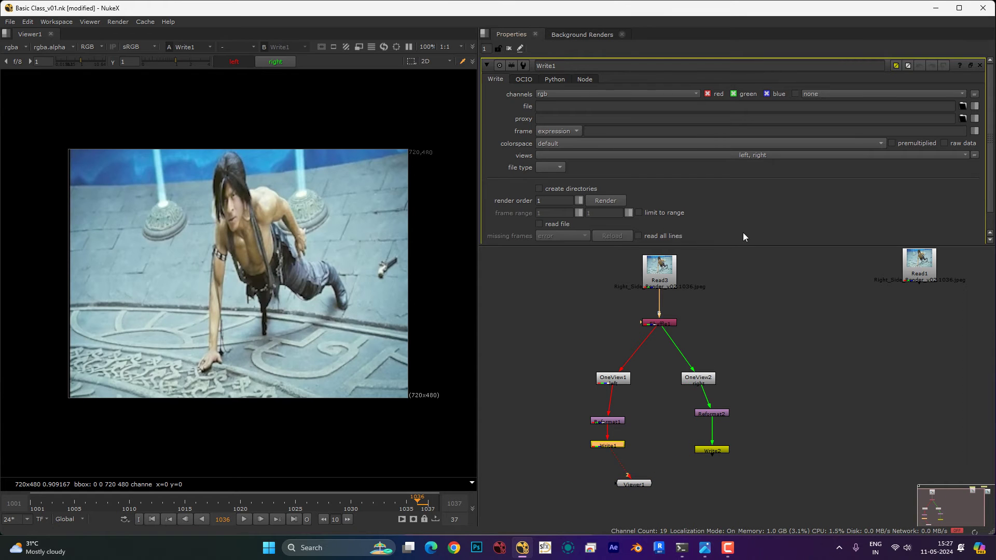
Switch to File Explorer, create a folder named input2 in the Stereoscopic VFX & Dubble Plate desktop folder, and open it
{"action": "key", "text": "super+d"}
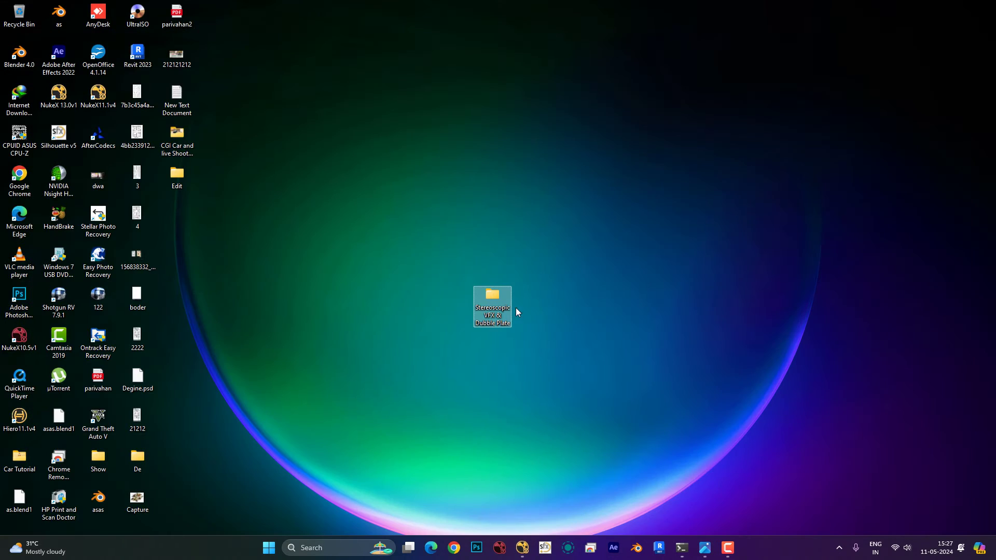
{"action": "double_click", "coordinate": [490, 302]}
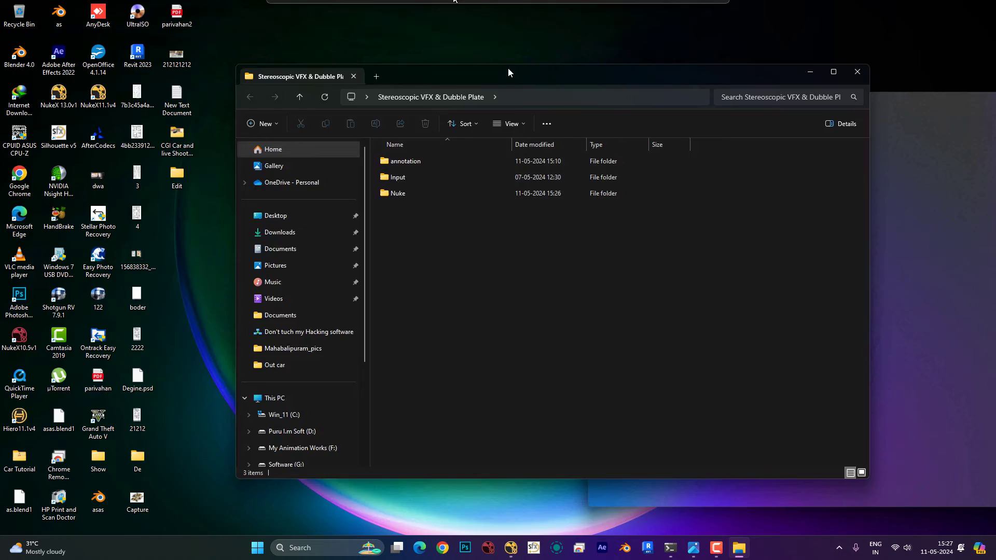
{"action": "double_click", "coordinate": [508, 73]}
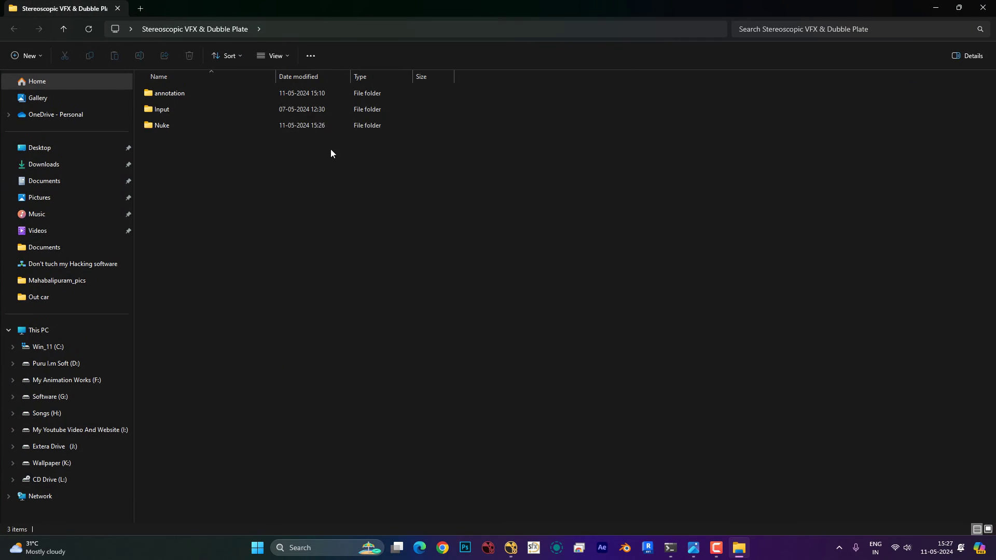
{"action": "key", "text": "ctrl+shift+n"}
{"action": "type", "text": "input2"}
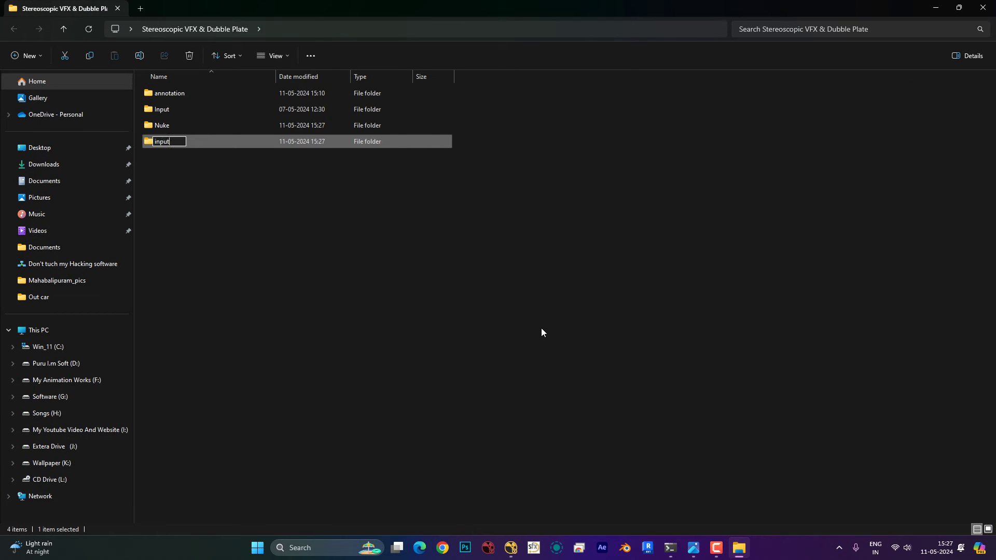
{"action": "key", "text": "Return"}
{"action": "key", "text": "Return"}
Create a folder named "left input" inside input2 and open it
{"action": "right_click", "coordinate": [415, 239]}
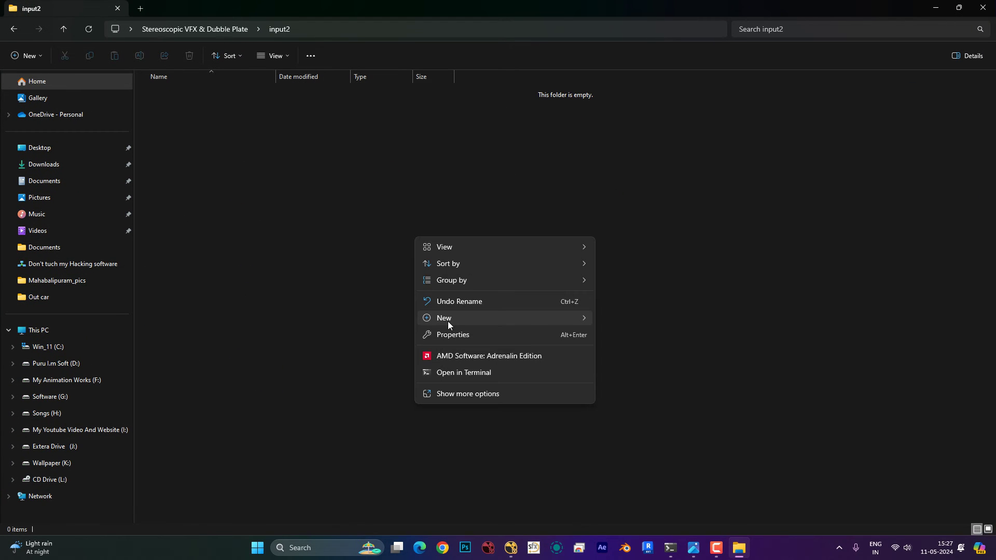
{"action": "mouse_move", "coordinate": [447, 319]}
{"action": "left_click", "coordinate": [602, 317]}
{"action": "type", "text": "left"}
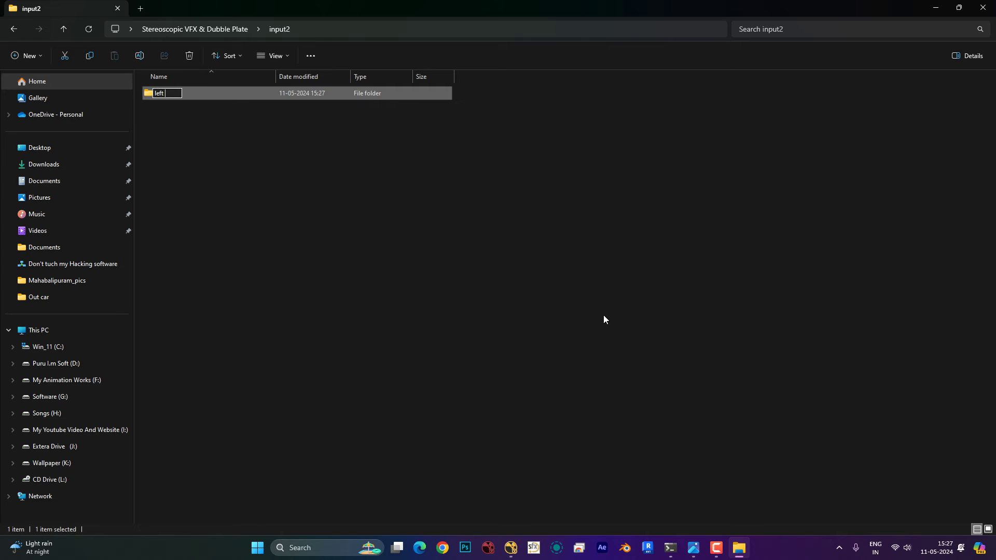
{"action": "type", "text": " input"}
{"action": "key", "text": "Return"}
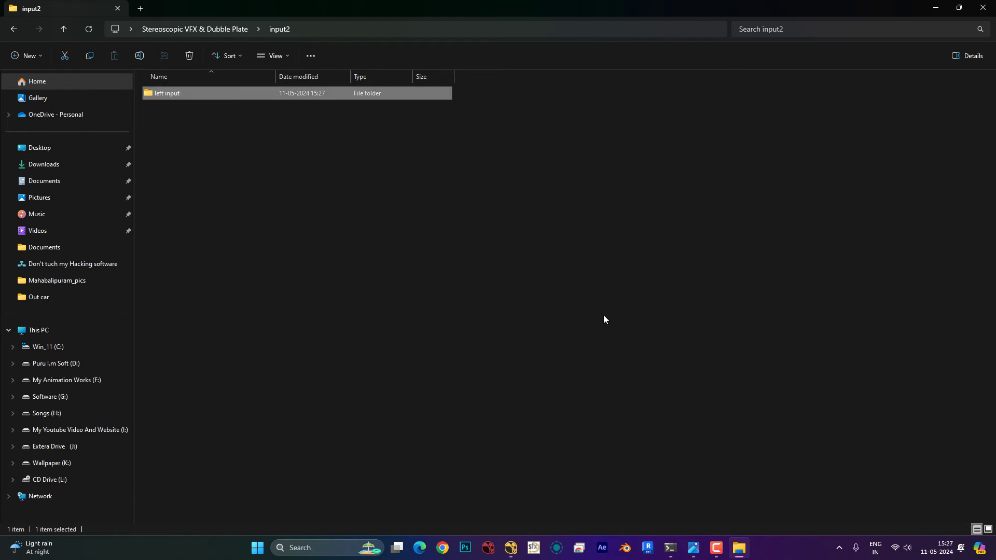
{"action": "key", "text": "Return"}
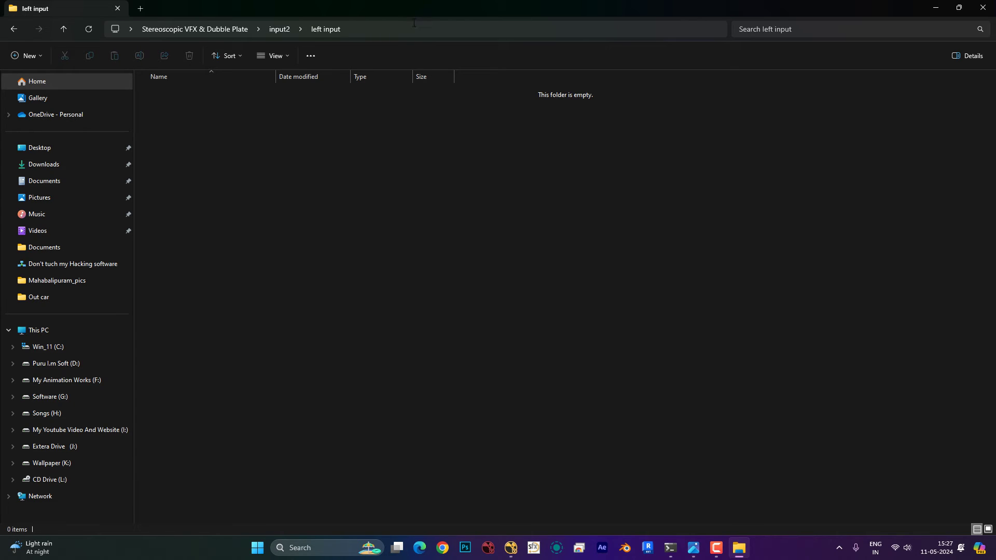
Copy the "left input" folder's path, return to NukeX, and set it as Write1's output file location
{"action": "left_click", "coordinate": [412, 26]}
{"action": "left_click", "coordinate": [561, 269]}
{"action": "left_click", "coordinate": [511, 548]}
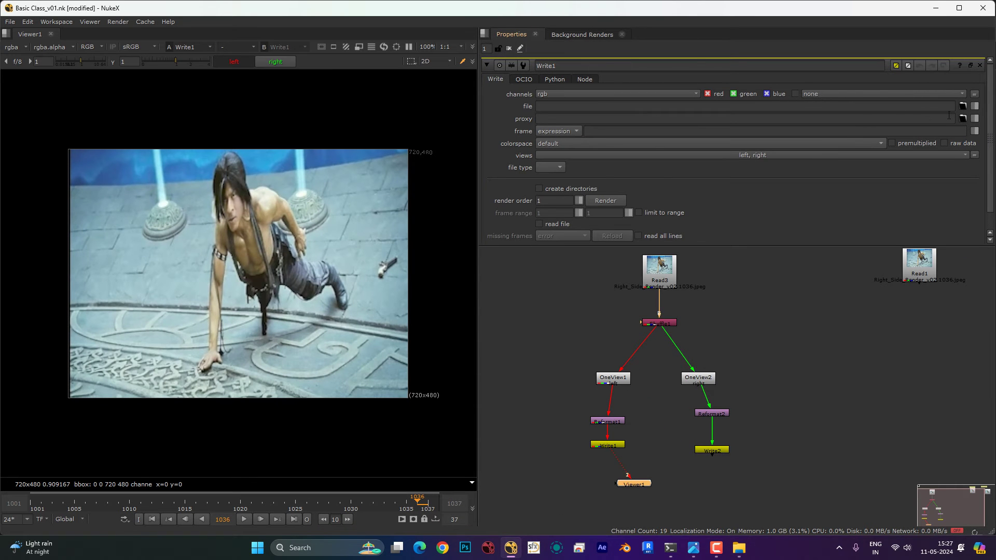
{"action": "left_click", "coordinate": [963, 106]}
{"action": "left_click", "coordinate": [440, 218]}
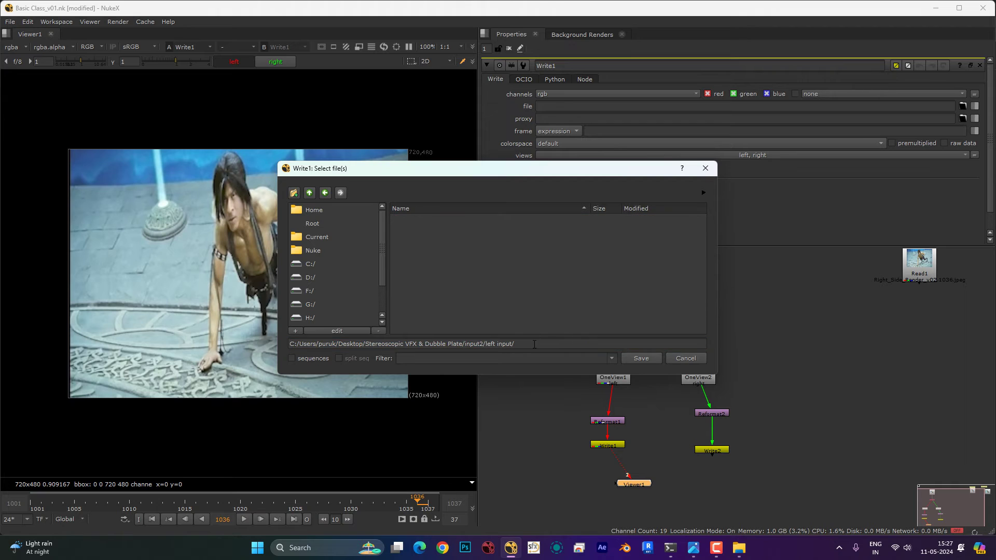
{"action": "left_click", "coordinate": [642, 357]}
{"action": "left_click", "coordinate": [555, 278]}
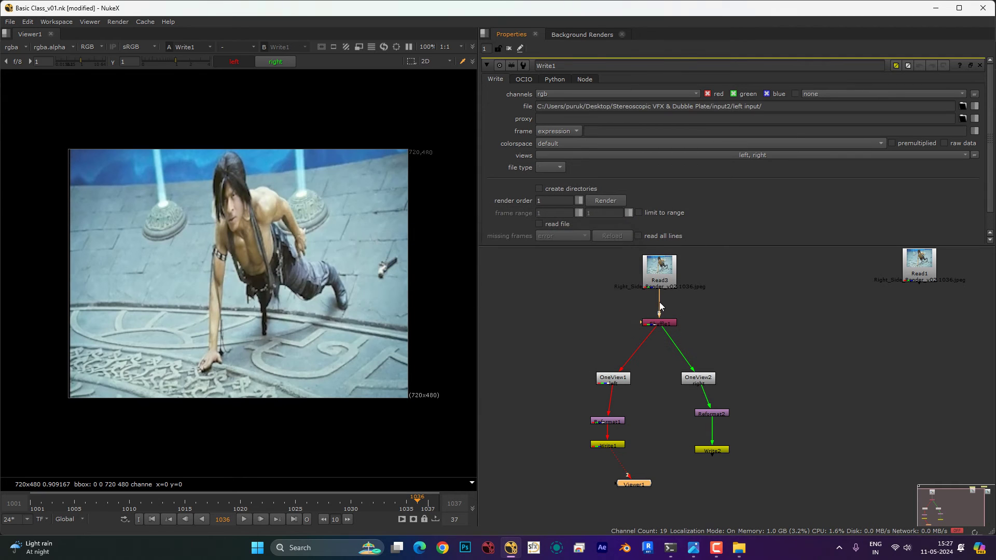
Check Read3's source path, then complete Write1's output path with the file name left_input_v01.####.jpeg
{"action": "double_click", "coordinate": [656, 285]}
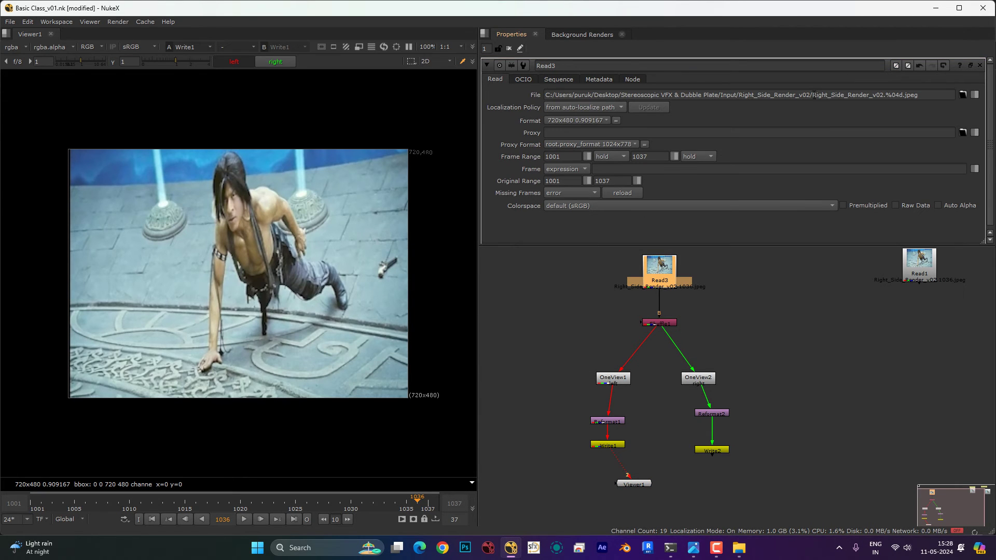
{"action": "left_click", "coordinate": [634, 396]}
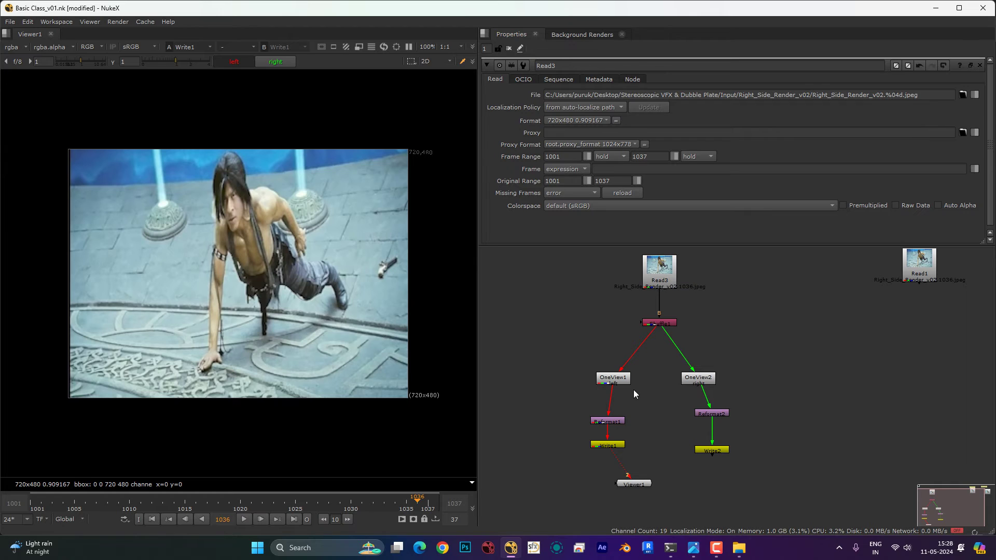
{"action": "double_click", "coordinate": [617, 444]}
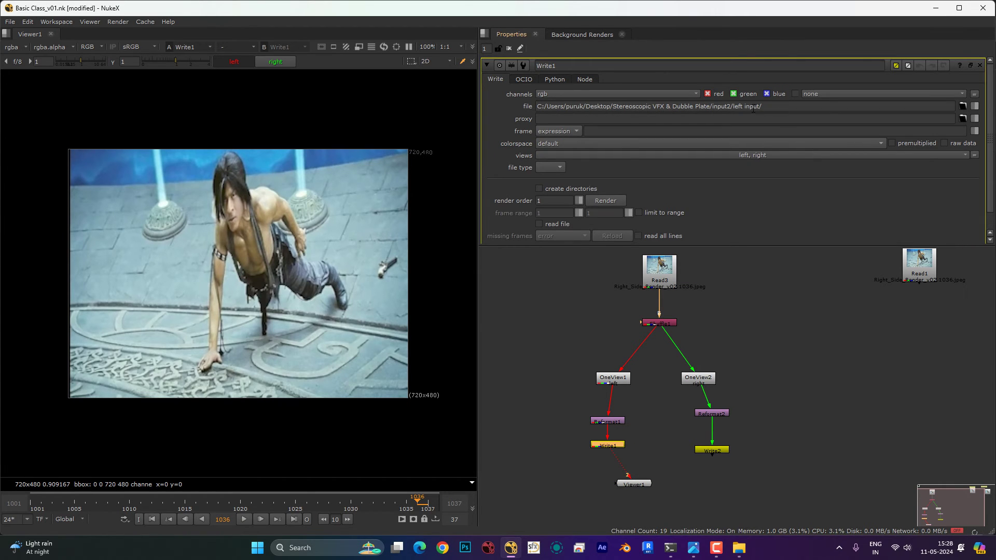
{"action": "left_click", "coordinate": [775, 110]}
{"action": "type", "text": "ft"}
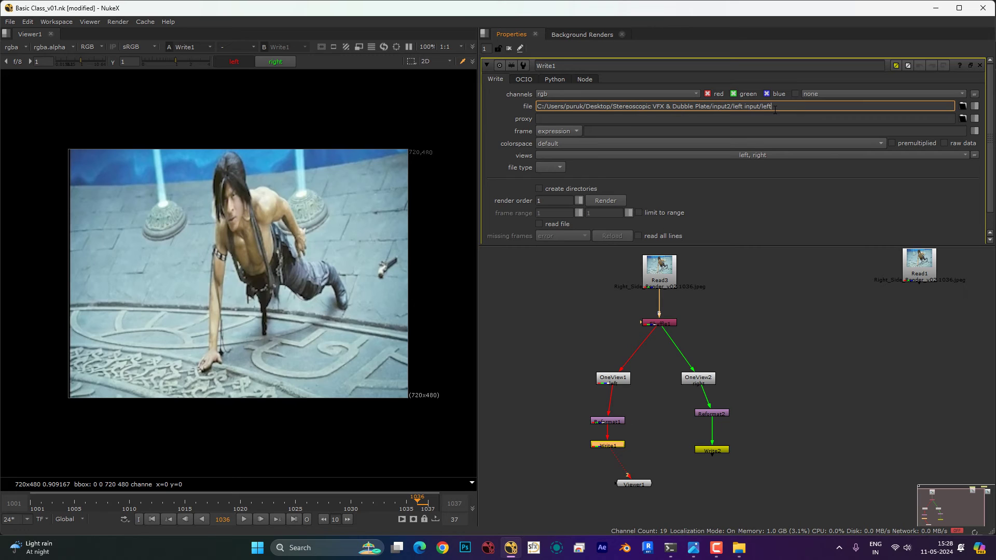
{"action": "type", "text": "_inpou"}
{"action": "type", "text": "###.jpeg"}
{"action": "key", "text": "Return"}
Set Write1's JPEG quality to 1
{"action": "double_click", "coordinate": [556, 191]}
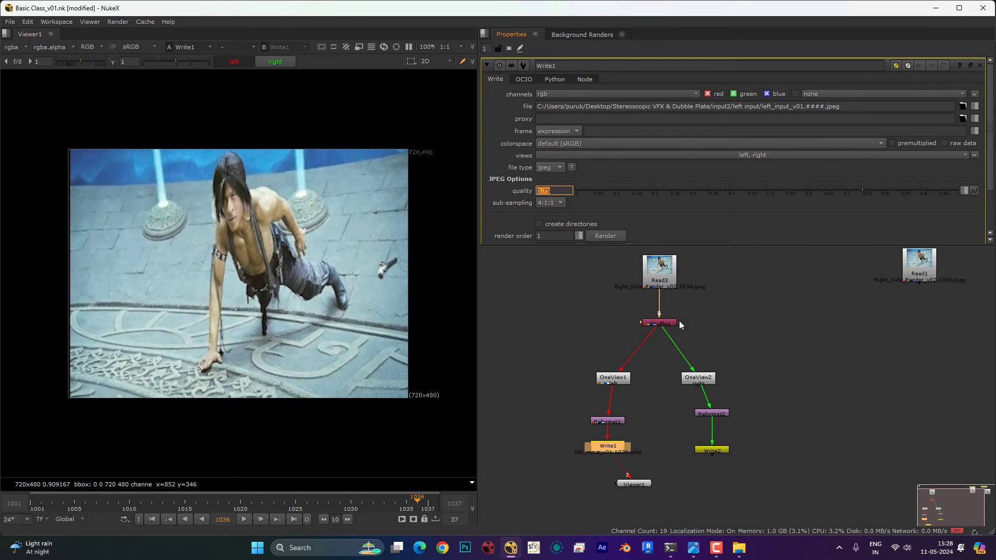
{"action": "type", "text": "1"}
{"action": "left_click", "coordinate": [733, 390]}
Connect Write2 to the Viewer, then switch to File Explorer and create and open a "Right Input" folder inside input2
{"action": "double_click", "coordinate": [711, 450]}
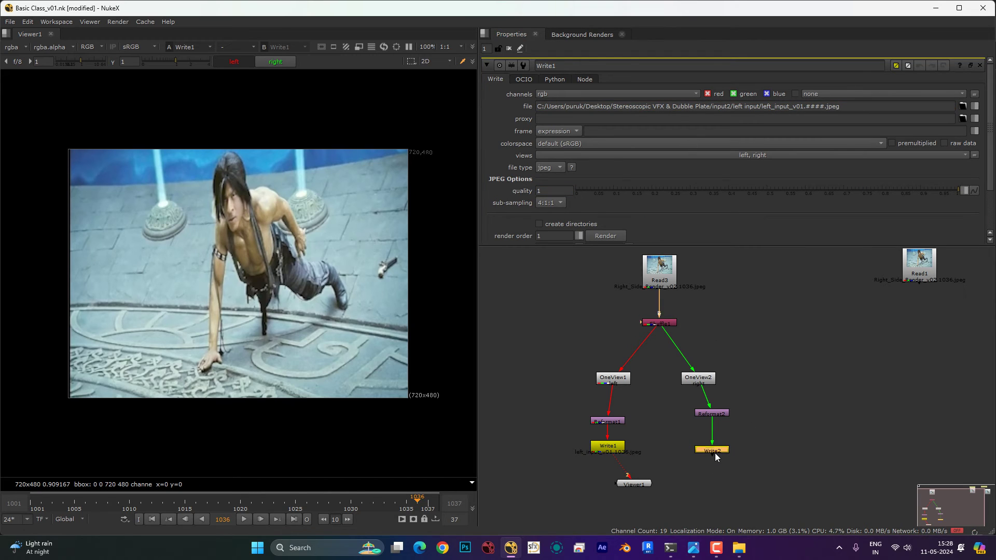
{"action": "key", "text": "1"}
{"action": "left_click", "coordinate": [739, 547]}
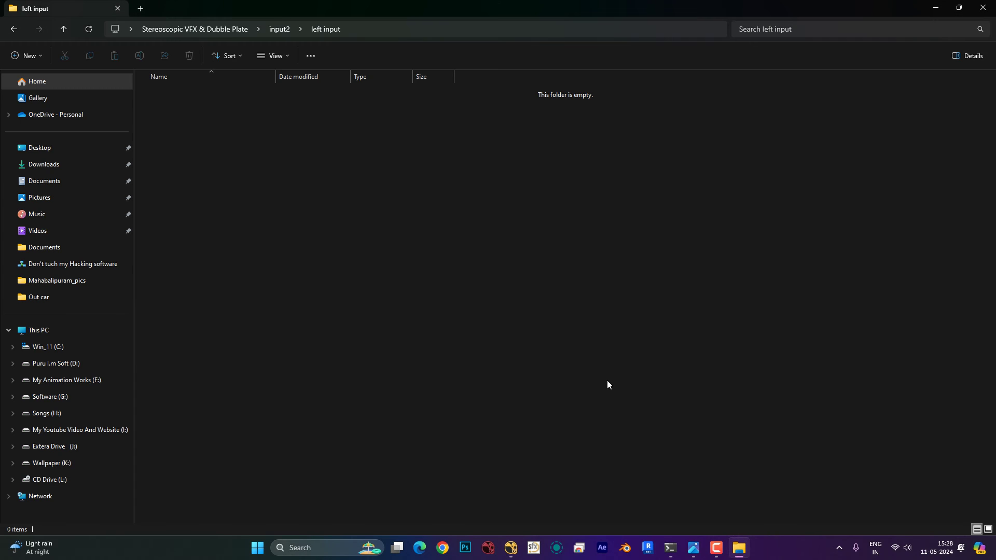
{"action": "key", "text": "alt+Left"}
{"action": "right_click", "coordinate": [363, 218]}
{"action": "mouse_move", "coordinate": [385, 289]}
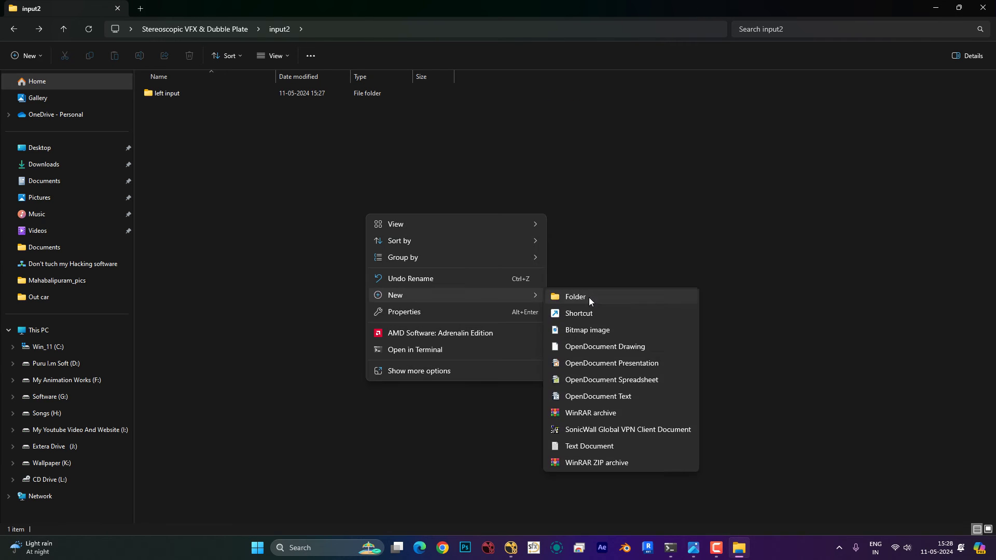
{"action": "left_click", "coordinate": [589, 297]}
{"action": "type", "text": "Right"}
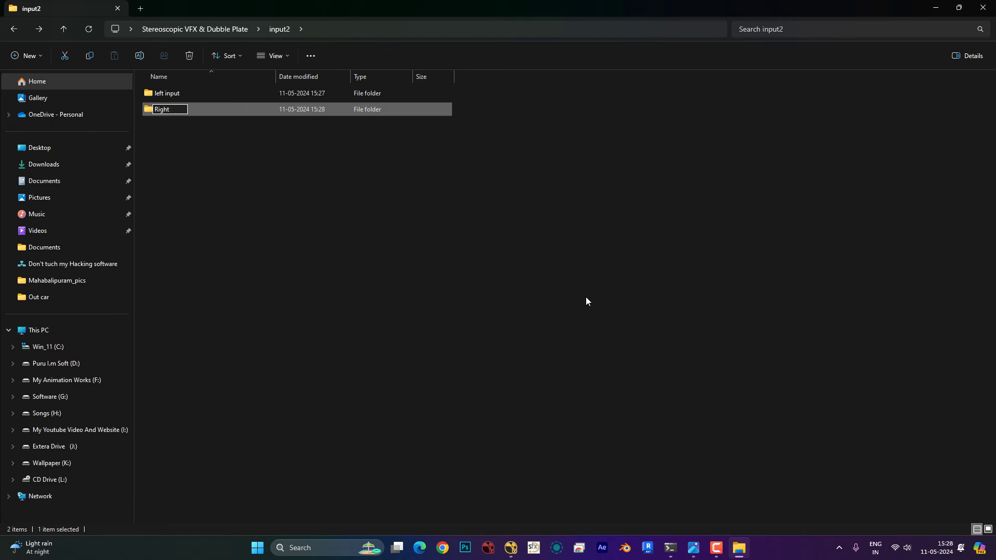
{"action": "type", "text": " Input"}
{"action": "key", "text": "Return"}
{"action": "key", "text": "Return"}
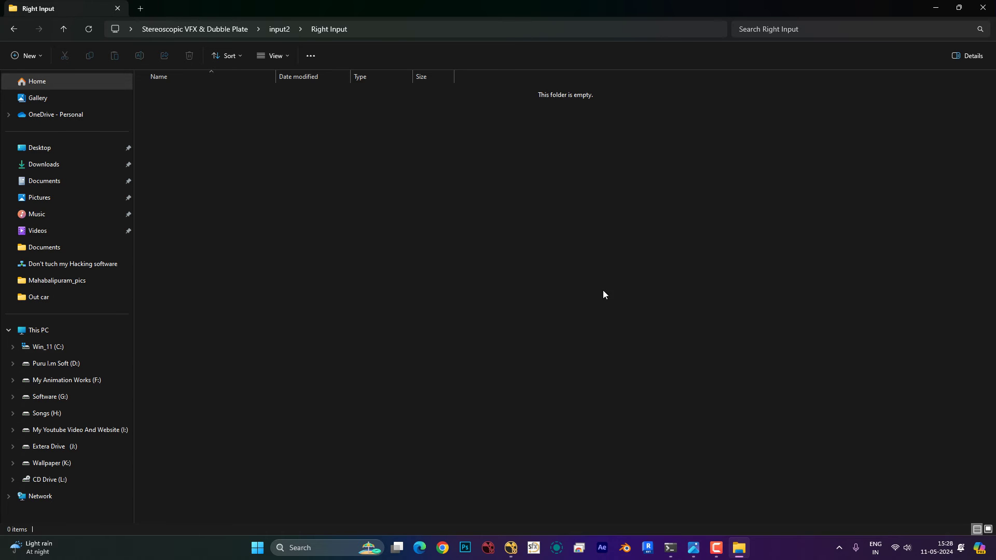
Copy the "Right Input" folder's path, close File Explorer, and set the path as Write2's output location in NukeX
{"action": "left_click", "coordinate": [450, 32]}
{"action": "left_click", "coordinate": [450, 32]}
{"action": "key", "text": "ctrl+a"}
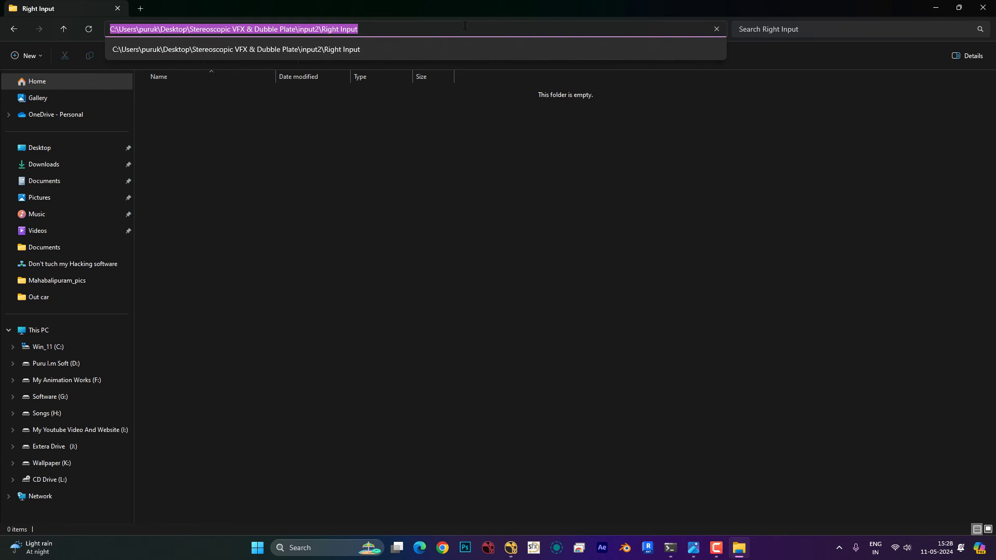
{"action": "left_click", "coordinate": [986, 9]}
{"action": "left_click", "coordinate": [962, 106]}
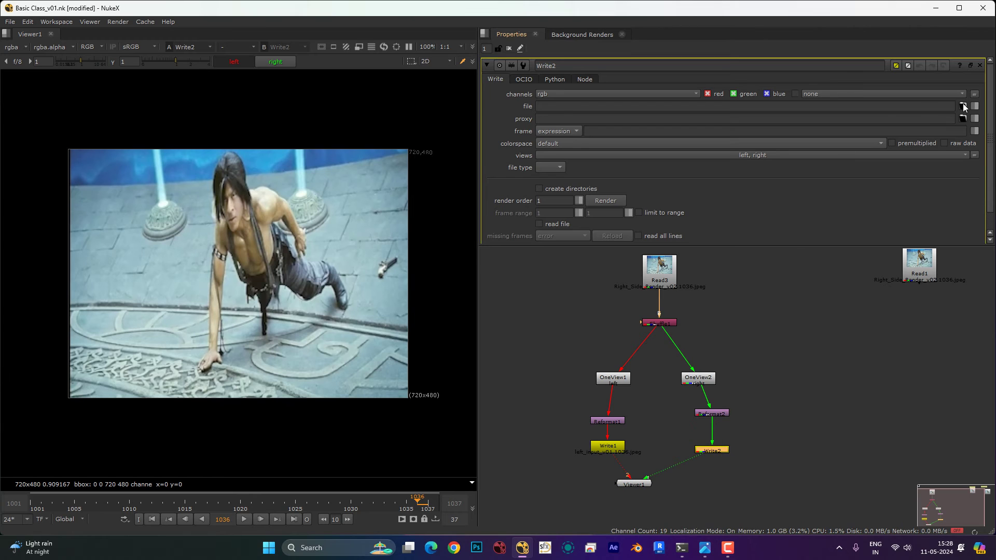
{"action": "type", "text": "C:/Users/puruk/Desktop/Stereoscopic VFX & Dubble Plate/input2/Right Input/"}
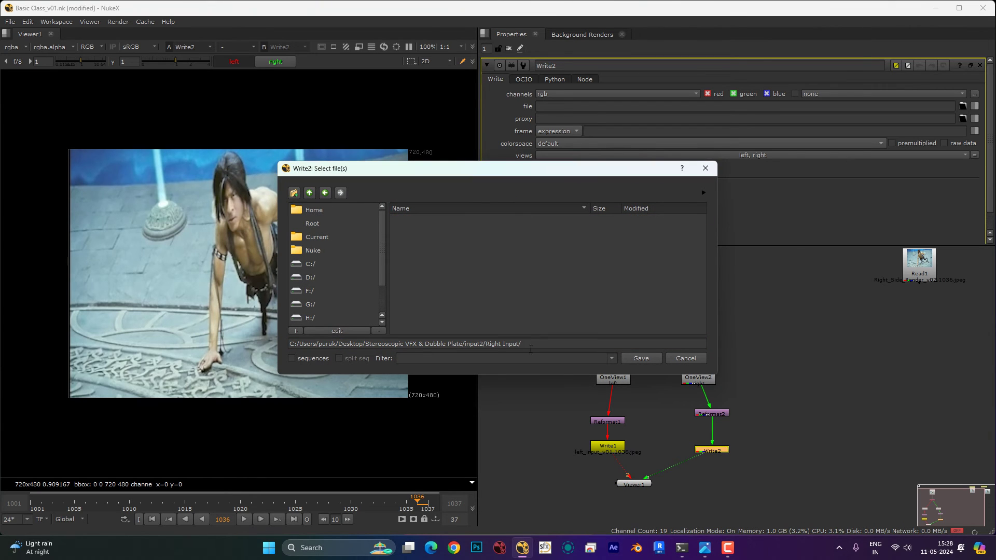
{"action": "left_click_drag", "start_coordinate": [519, 343], "coordinate": [484, 343]}
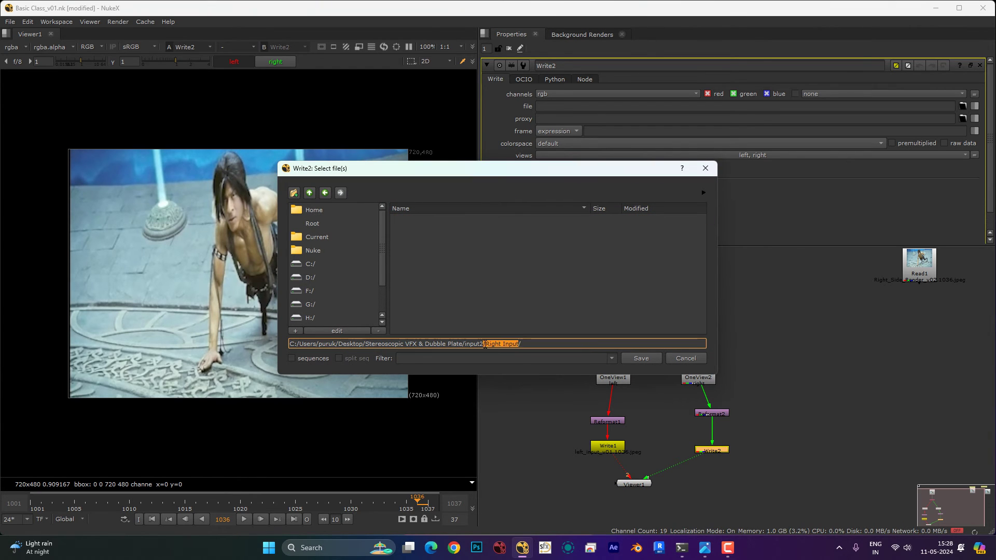
{"action": "left_click", "coordinate": [559, 342]}
{"action": "left_click", "coordinate": [655, 359]}
{"action": "left_click", "coordinate": [560, 286]}
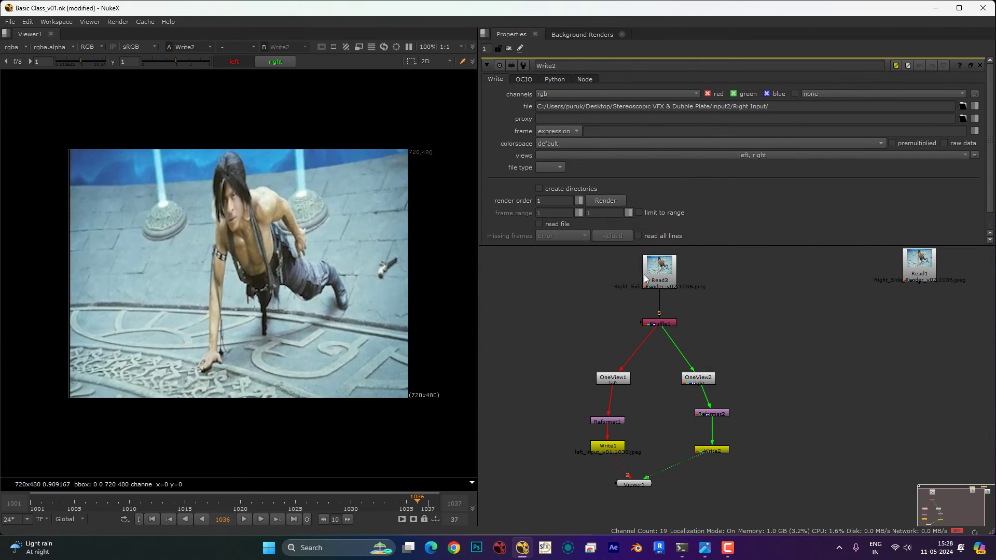
Copy the file name Right_Side_Render_v02.%04d.jpeg from Read3 and append it to Write2's output path
{"action": "double_click", "coordinate": [649, 275]}
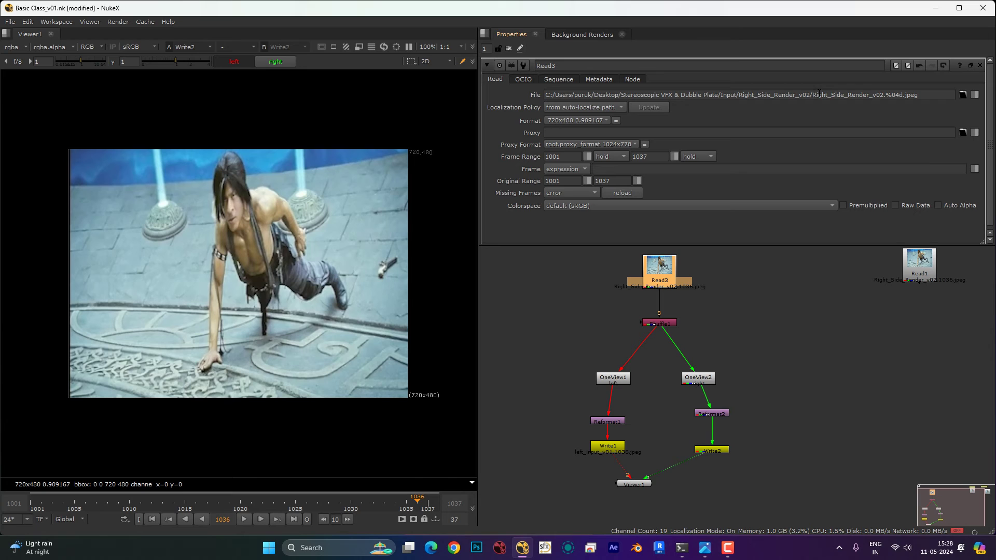
{"action": "left_click_drag", "start_coordinate": [813, 94], "coordinate": [802, 348]}
{"action": "key", "text": "ctrl+c"}
{"action": "left_click", "coordinate": [801, 348]}
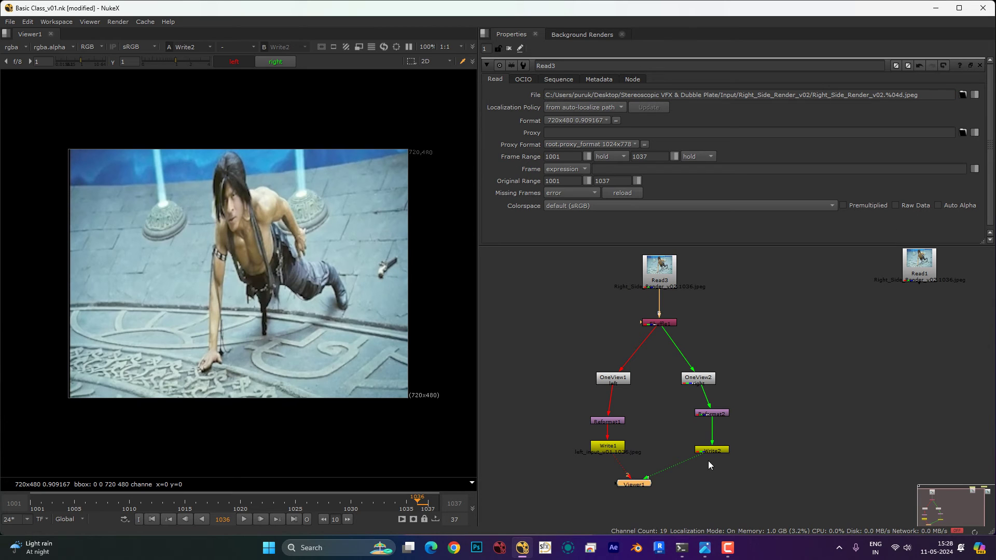
{"action": "double_click", "coordinate": [704, 450]}
{"action": "left_click", "coordinate": [789, 109]}
{"action": "key", "text": "ctrl+v"}
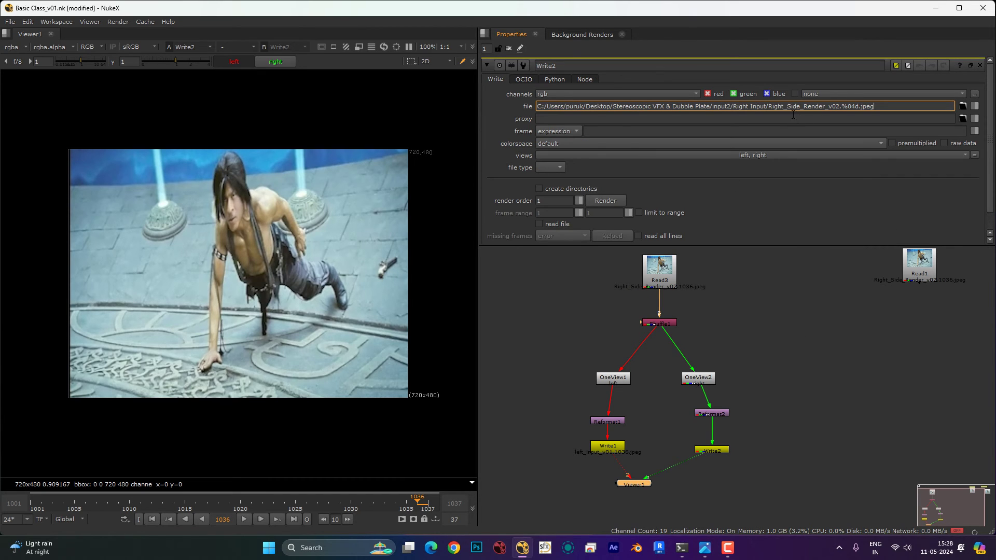
{"action": "key", "text": "Return"}
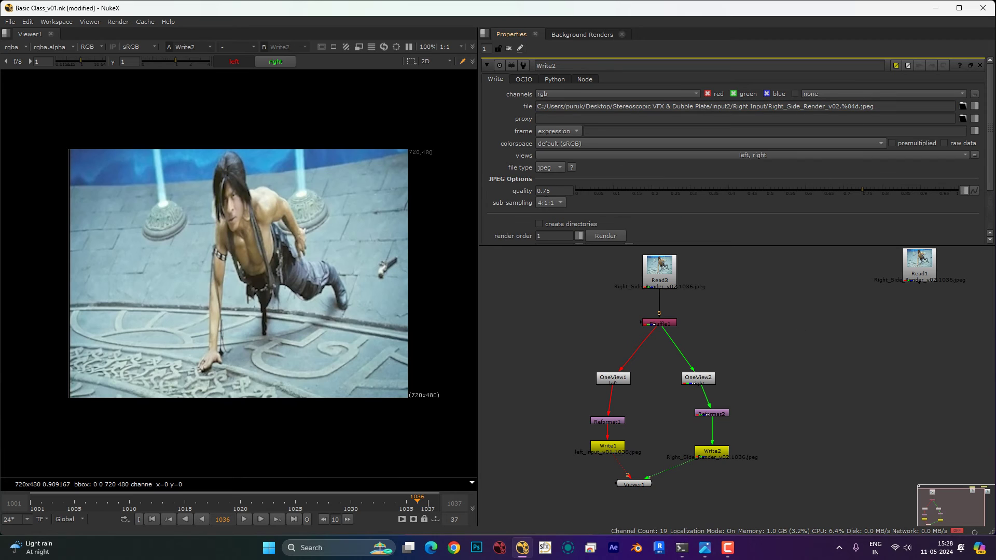
Set Write2's JPEG quality to 1
{"action": "double_click", "coordinate": [545, 191]}
{"action": "type", "text": "1"}
{"action": "key", "text": "Return"}
Compare the outputs of Write1, OneView2 and OneView1 by connecting each to the Viewer in turn
{"action": "left_click", "coordinate": [605, 445]}
{"action": "key", "text": "1"}
{"action": "left_click_drag", "start_coordinate": [714, 379], "coordinate": [711, 389]}
{"action": "scroll", "coordinate": [753, 318], "scroll_direction": "down", "scroll_amount": 3}
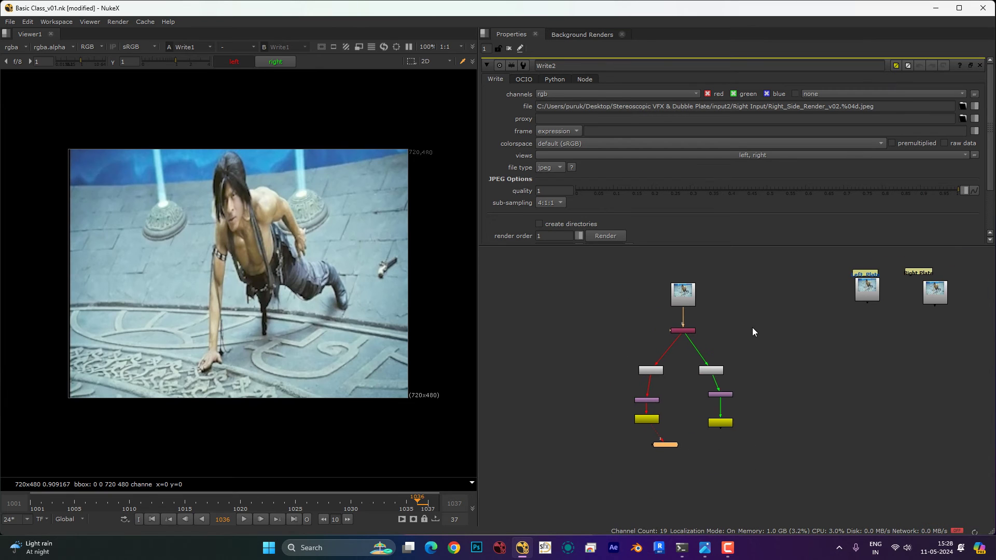
{"action": "left_click_drag", "start_coordinate": [752, 328], "coordinate": [717, 329]}
{"action": "scroll", "coordinate": [827, 280], "scroll_direction": "up", "scroll_amount": 3}
{"action": "scroll", "coordinate": [902, 300], "scroll_direction": "down", "scroll_amount": 2}
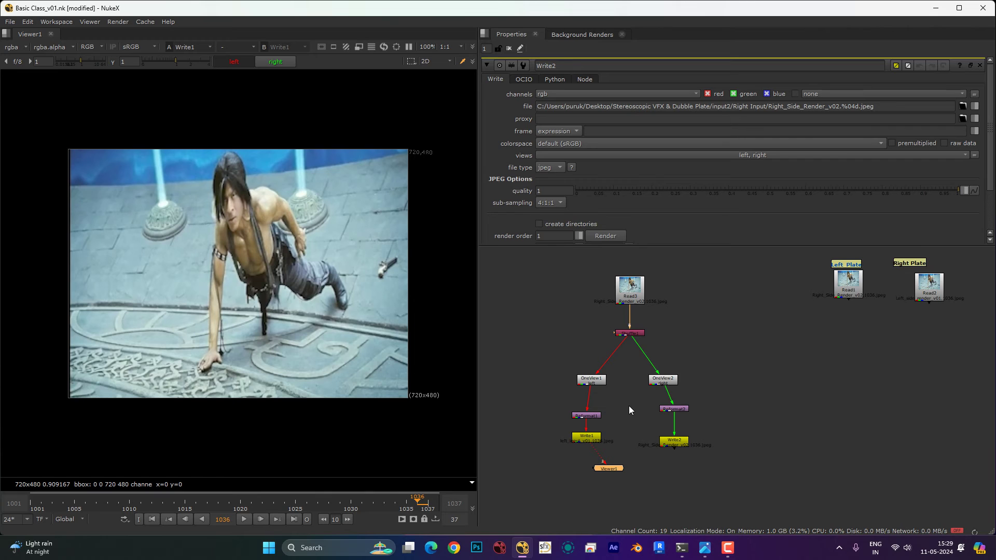
{"action": "scroll", "coordinate": [628, 406], "scroll_direction": "up", "scroll_amount": 1}
{"action": "left_click", "coordinate": [597, 365]}
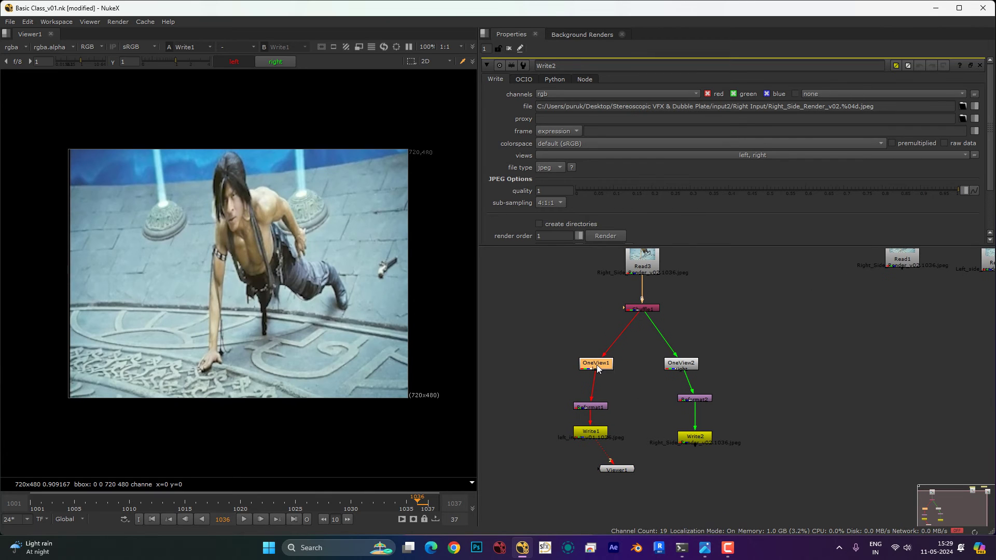
{"action": "left_click", "coordinate": [680, 365]}
{"action": "key", "text": "1"}
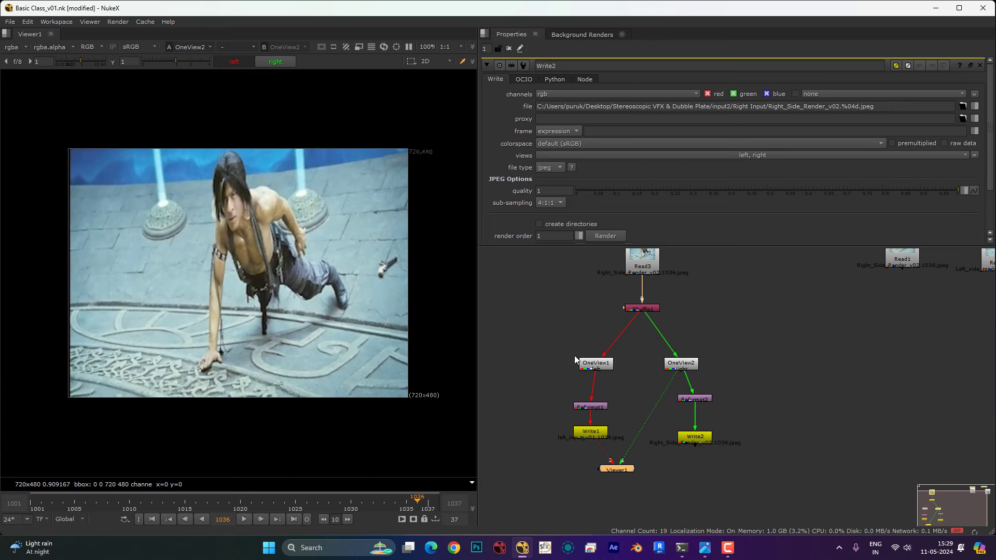
{"action": "left_click", "coordinate": [596, 365]}
{"action": "key", "text": "1"}
Add another OneView node, insert it between OneView1 and Reformat1 with its view kept at left, and move the Viewer aside
{"action": "left_click", "coordinate": [623, 329]}
{"action": "scroll", "coordinate": [637, 383], "scroll_direction": "down", "scroll_amount": 2}
{"action": "key", "text": "Tab"}
{"action": "type", "text": "on"}
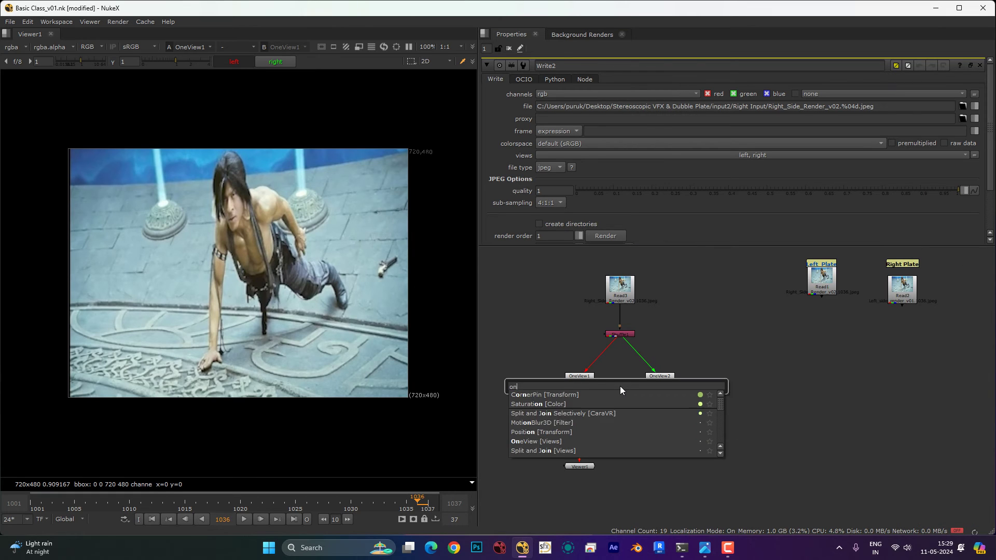
{"action": "type", "text": "e"}
{"action": "key", "text": "Down"}
{"action": "key", "text": "Down"}
{"action": "key", "text": "Down"}
{"action": "key", "text": "Return"}
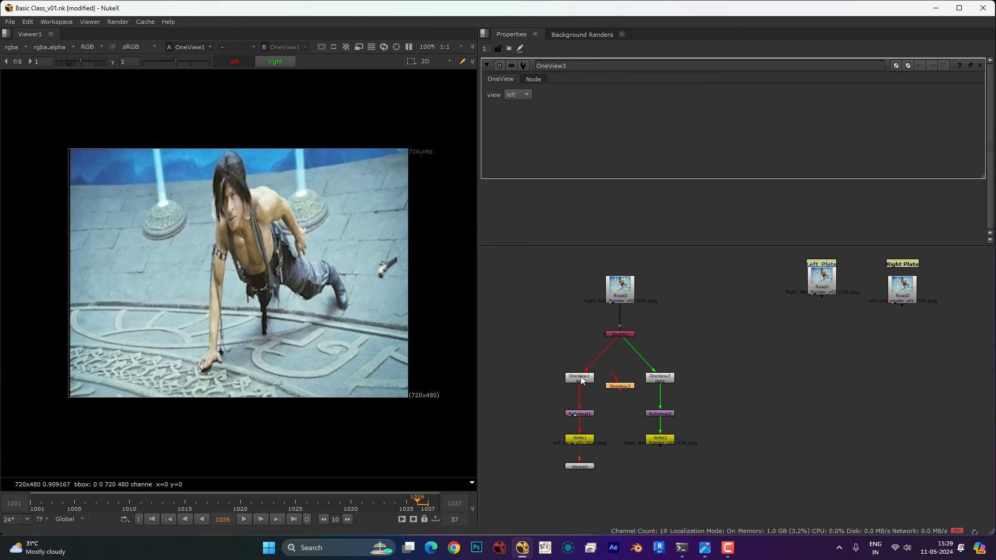
{"action": "left_click", "coordinate": [627, 415]}
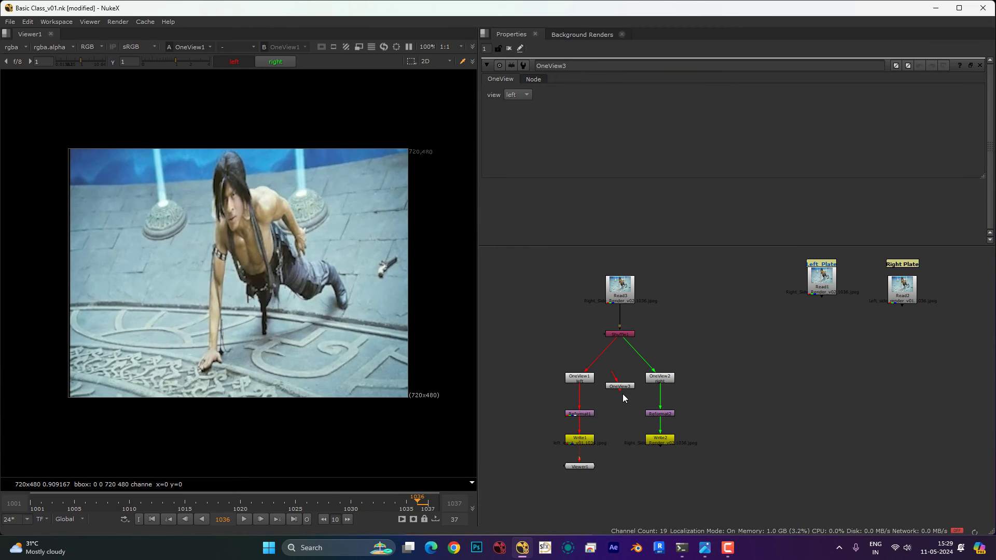
{"action": "left_click_drag", "start_coordinate": [579, 467], "coordinate": [525, 424]}
{"action": "left_click_drag", "start_coordinate": [629, 388], "coordinate": [587, 402]}
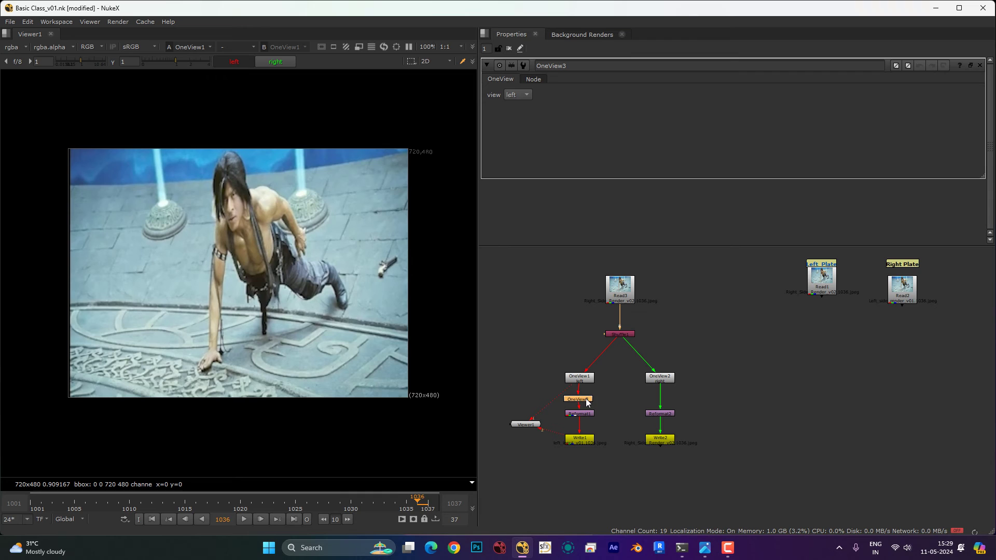
{"action": "left_click", "coordinate": [520, 98]}
Add another OneView node, insert it between OneView2 and Reformat2, and set its view to right
{"action": "left_click", "coordinate": [617, 403]}
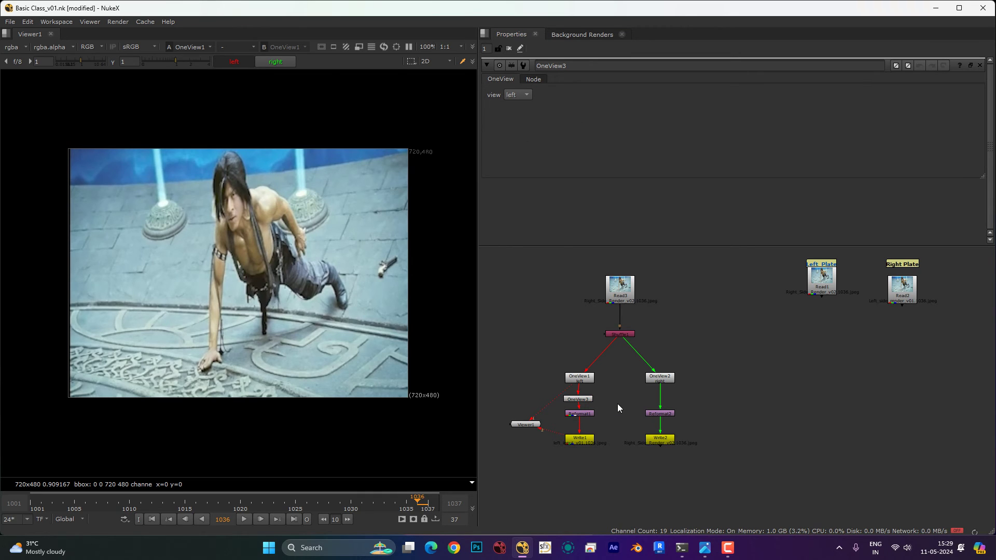
{"action": "key", "text": "Tab"}
{"action": "type", "text": "oneview"}
{"action": "key", "text": "Return"}
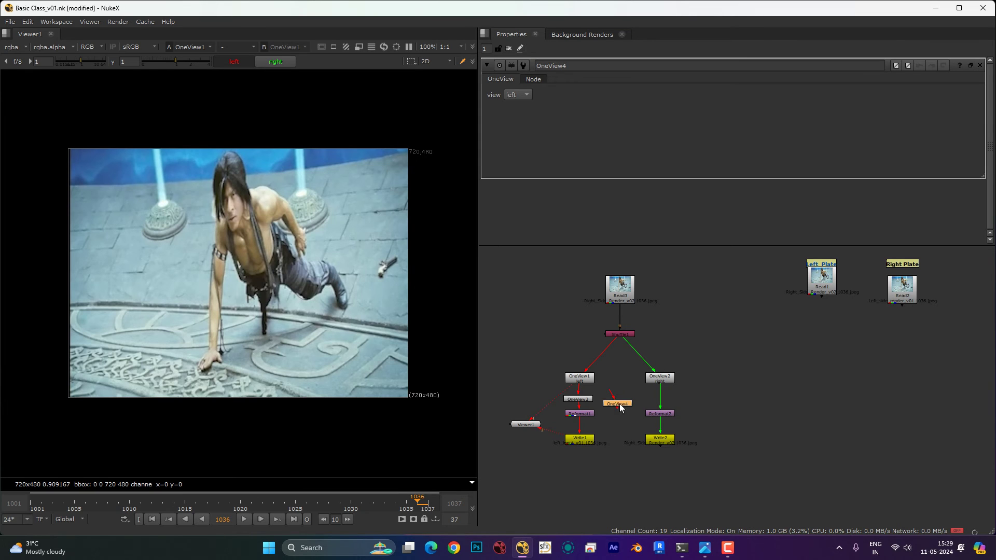
{"action": "left_click_drag", "start_coordinate": [619, 404], "coordinate": [670, 404]}
{"action": "left_click", "coordinate": [517, 94]}
{"action": "left_click", "coordinate": [524, 106]}
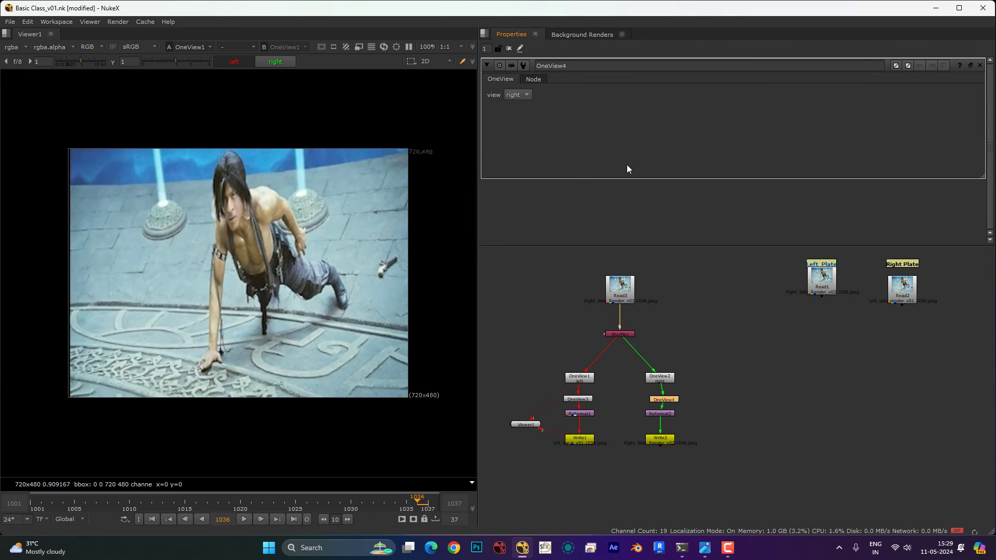
{"action": "left_click", "coordinate": [739, 390]}
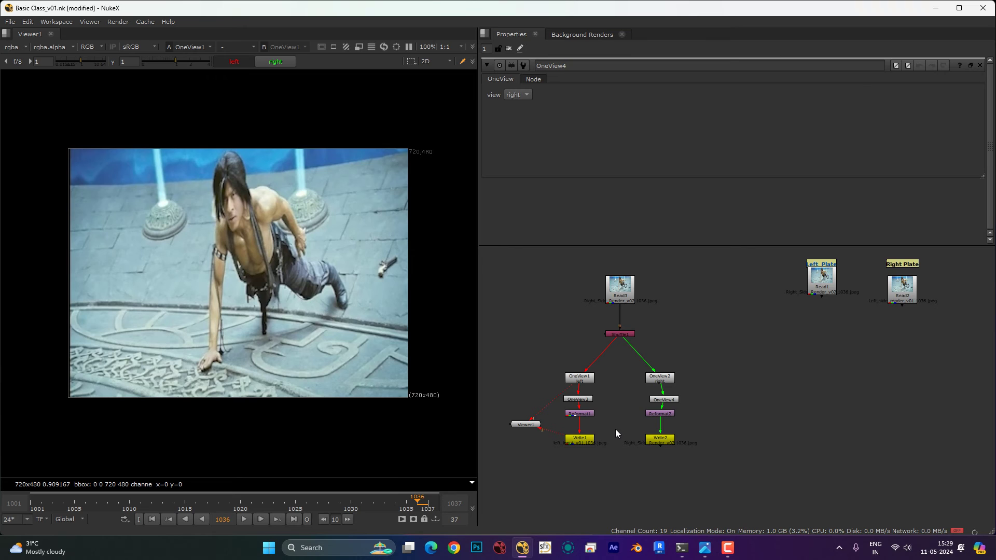
Snap the nodes to the grid, connect Write1 and Write2 to the Viewer in turn, and place the Viewer below both branches
{"action": "key", "text": "backslash"}
{"action": "left_click", "coordinate": [580, 439]}
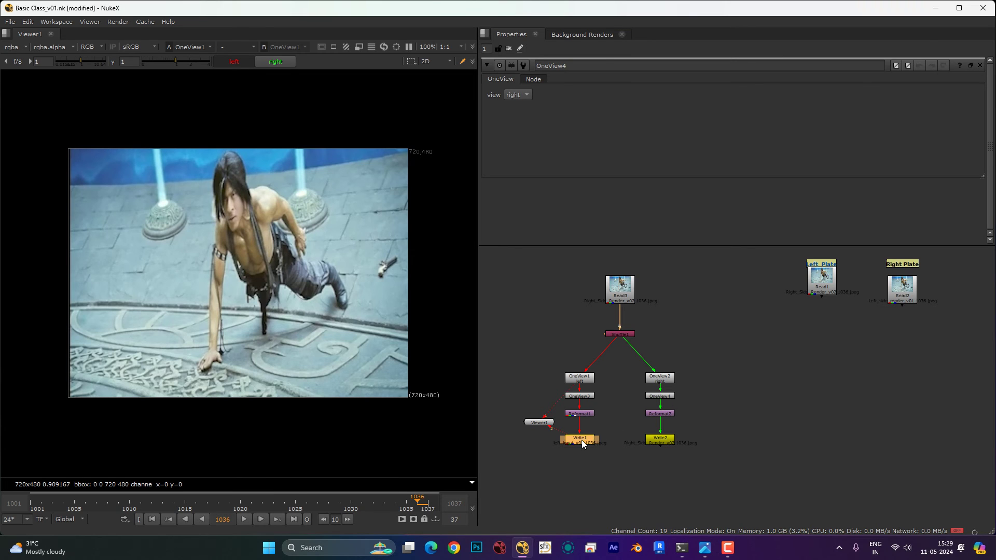
{"action": "key", "text": "1"}
{"action": "left_click", "coordinate": [663, 437]}
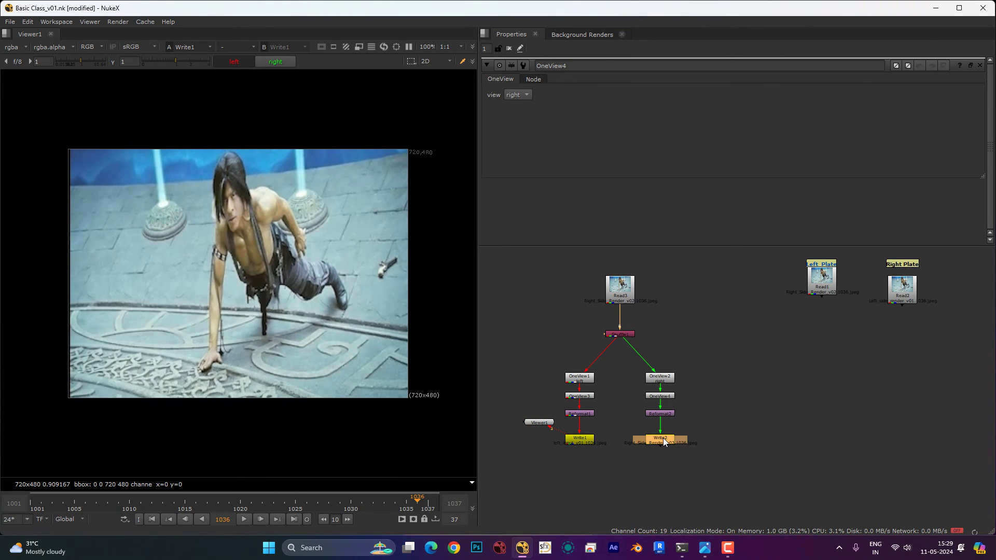
{"action": "key", "text": "1"}
{"action": "left_click_drag", "start_coordinate": [539, 421], "coordinate": [594, 499]}
Select the whole node tree from Read3 down to the Viewer
{"action": "scroll", "coordinate": [683, 369], "scroll_direction": "down", "scroll_amount": 3}
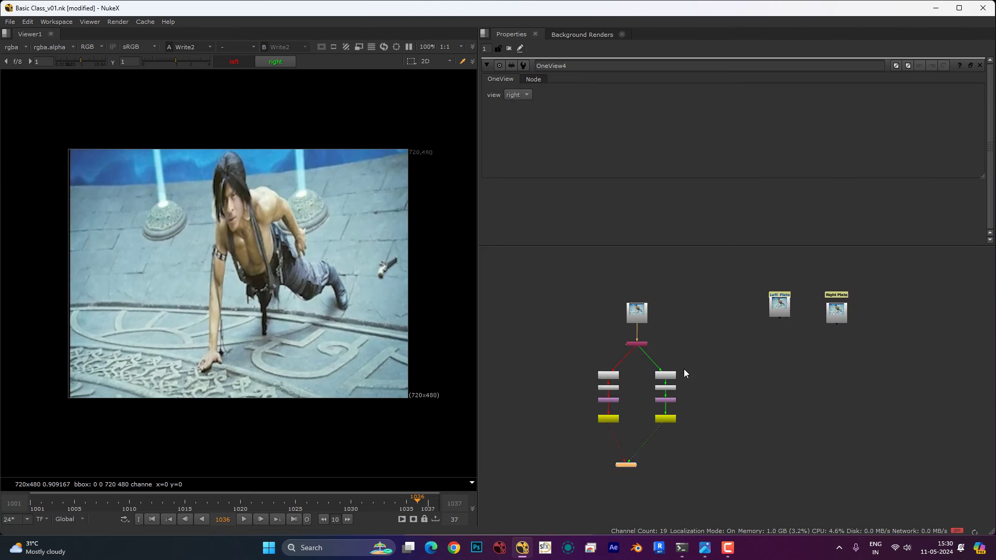
{"action": "scroll", "coordinate": [725, 317], "scroll_direction": "up", "scroll_amount": 2}
{"action": "scroll", "coordinate": [675, 330], "scroll_direction": "down", "scroll_amount": 1}
{"action": "left_click_drag", "start_coordinate": [655, 308], "coordinate": [528, 463]}
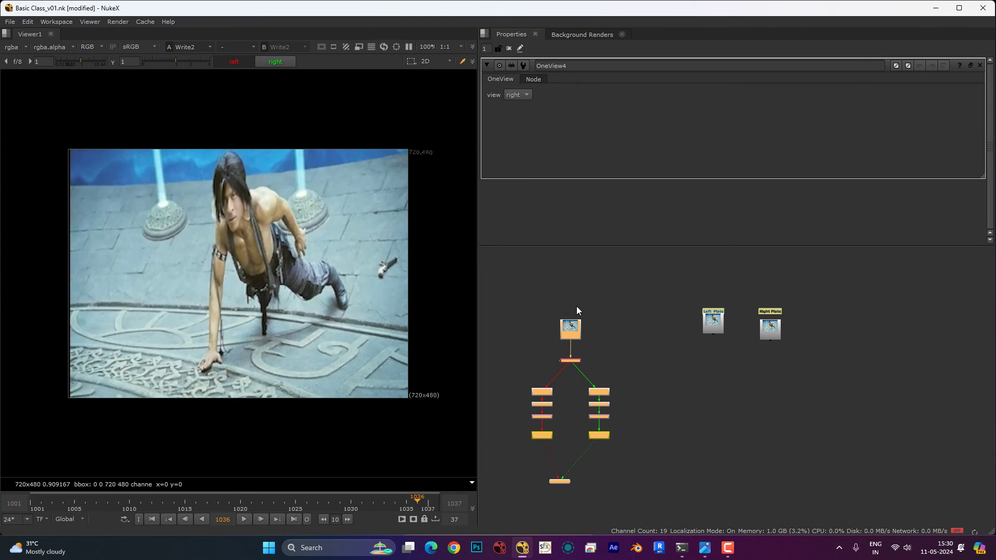
Disable the selected node tree and connect the Left Plate and Right Plate Read nodes to Viewer inputs 1 and 2
{"action": "left_click_drag", "start_coordinate": [569, 323], "coordinate": [498, 282]}
{"action": "left_click", "coordinate": [665, 335]}
{"action": "key", "text": "1"}
{"action": "scroll", "coordinate": [746, 314], "scroll_direction": "up", "scroll_amount": 3}
{"action": "left_click_drag", "start_coordinate": [684, 330], "coordinate": [690, 339]}
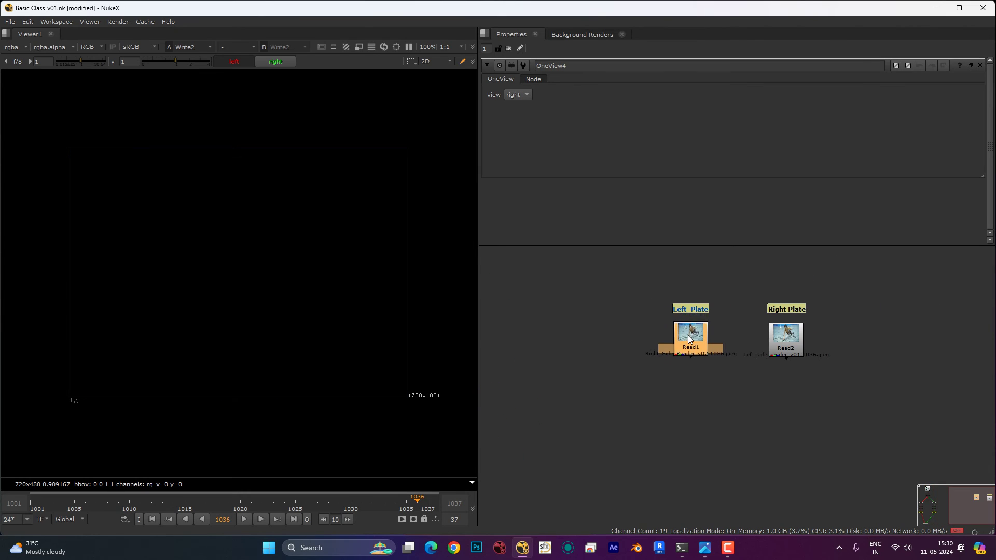
{"action": "key", "text": "1"}
{"action": "left_click", "coordinate": [755, 347]}
{"action": "left_click", "coordinate": [786, 342]}
{"action": "key", "text": "2"}
{"action": "left_click", "coordinate": [715, 411]}
{"action": "left_click_drag", "start_coordinate": [716, 411], "coordinate": [726, 388]}
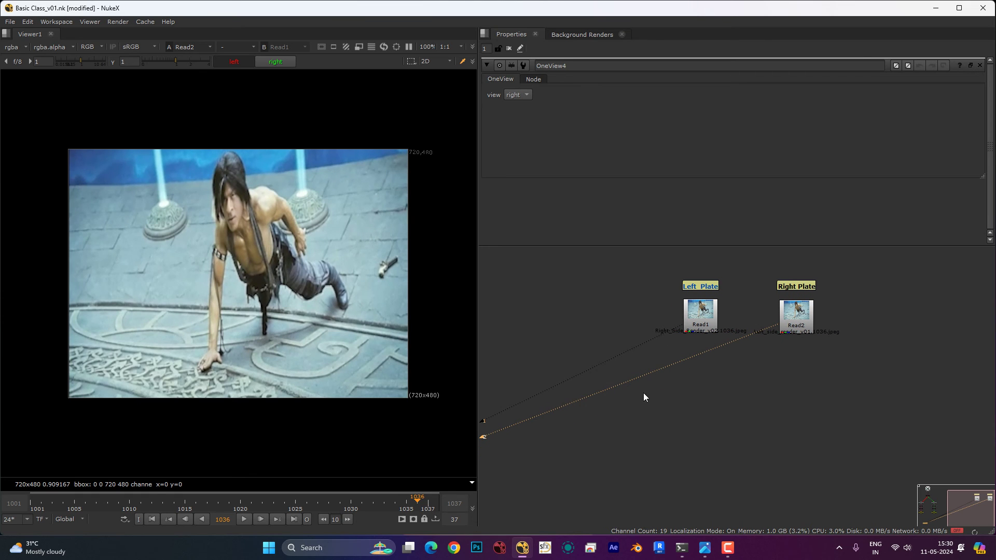
Open the Input folder in the Stereoscopic VFX & Dubble Plate directory and import the left and right render sequences into the node graph
{"action": "key", "text": "super+d"}
{"action": "key", "text": "super+Down"}
{"action": "double_click", "coordinate": [501, 300]}
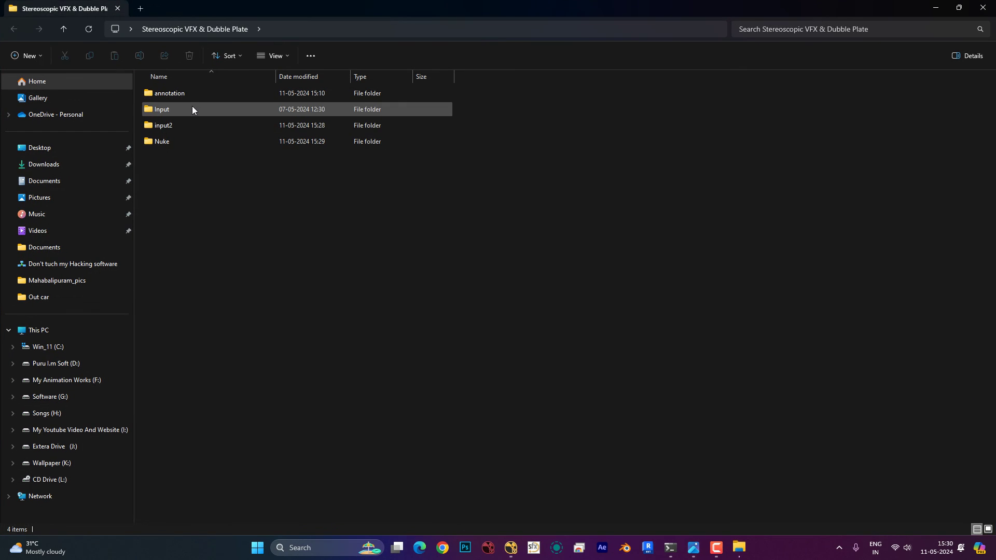
{"action": "double_click", "coordinate": [192, 106]}
{"action": "left_click_drag", "start_coordinate": [274, 160], "coordinate": [169, 60]}
{"action": "left_click_drag", "start_coordinate": [192, 106], "coordinate": [736, 389]}
{"action": "key", "text": "alt+Tab"}
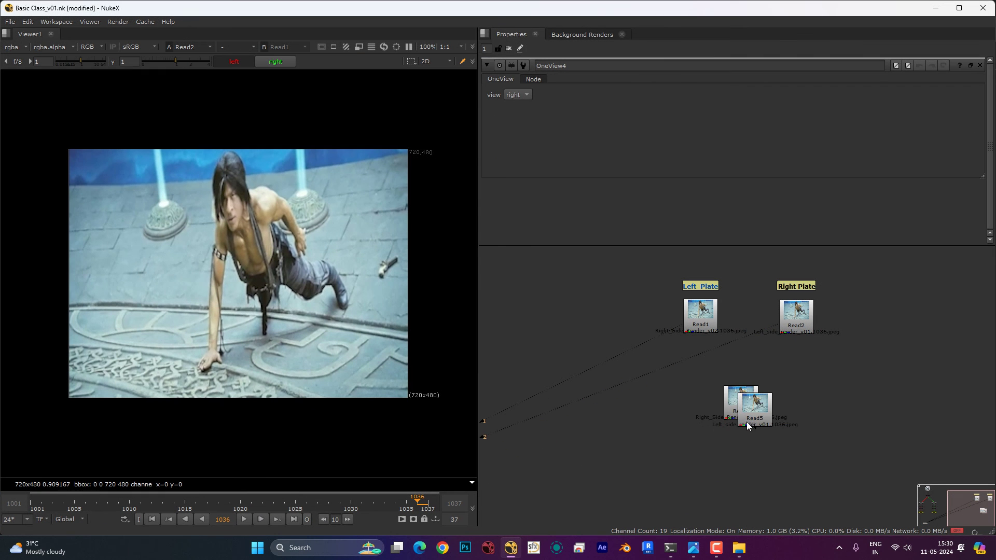
Place the two new Read nodes side by side and connect Read4 and Read5 to Viewer inputs 1 and 2
{"action": "scroll", "coordinate": [781, 390], "scroll_direction": "down", "scroll_amount": 4}
{"action": "left_click_drag", "start_coordinate": [564, 408], "coordinate": [612, 439]}
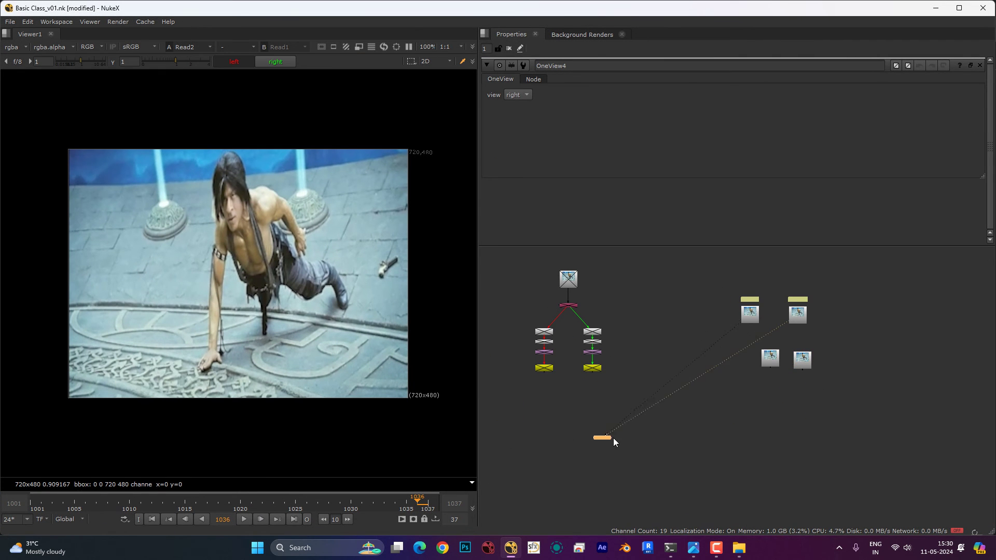
{"action": "left_click_drag", "start_coordinate": [768, 371], "coordinate": [814, 397]}
{"action": "scroll", "coordinate": [740, 351], "scroll_direction": "up", "scroll_amount": 1}
{"action": "key", "text": "1"}
{"action": "key", "text": "2"}
{"action": "key", "text": "1"}
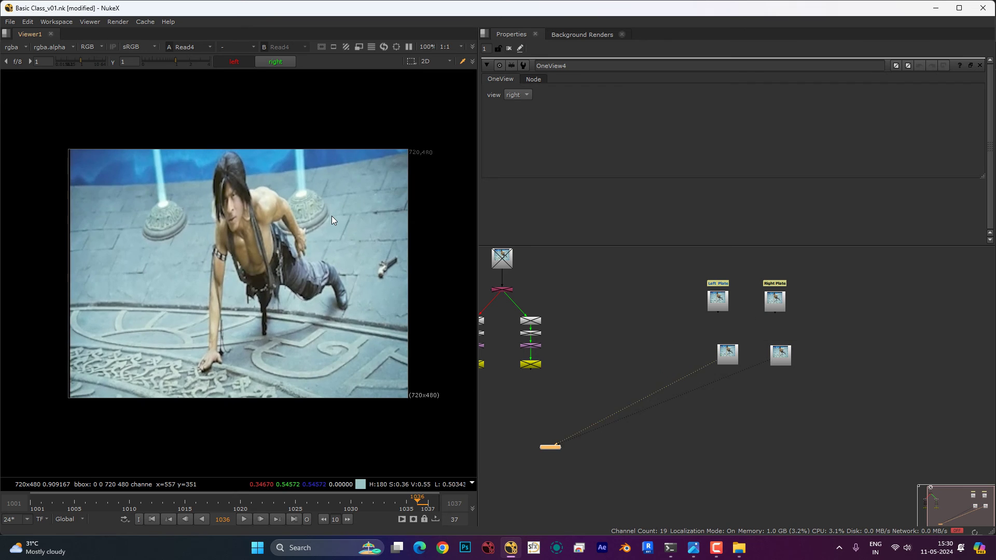
{"action": "key", "text": "2"}
Move the labelled plate Read nodes up and place the Viewer directly below the two new Read nodes
{"action": "left_click_drag", "start_coordinate": [674, 332], "coordinate": [676, 345]}
{"action": "left_click_drag", "start_coordinate": [678, 348], "coordinate": [822, 269]}
{"action": "left_click_drag", "start_coordinate": [784, 299], "coordinate": [796, 257]}
{"action": "left_click", "coordinate": [607, 422]}
{"action": "left_click_drag", "start_coordinate": [555, 460], "coordinate": [733, 475]}
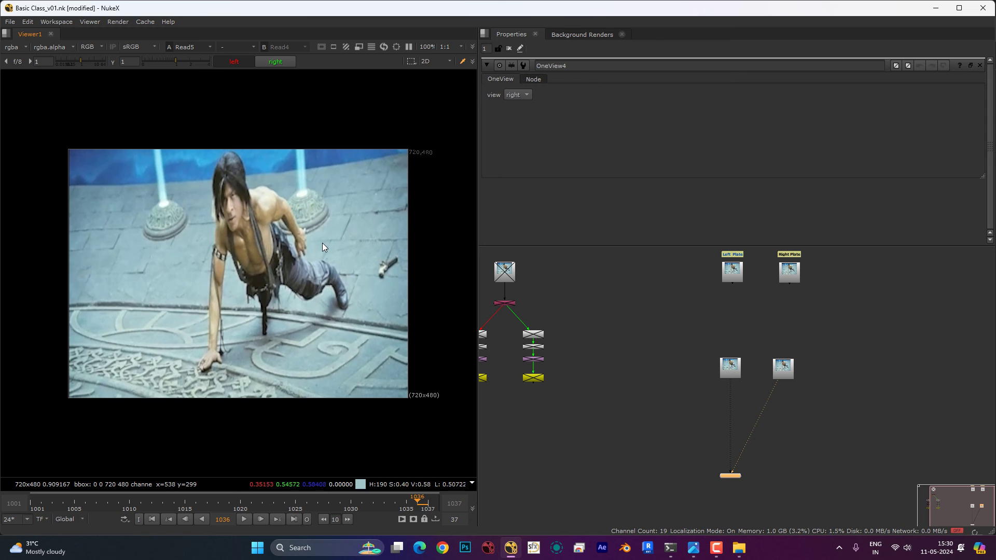
Play the footage to frame 1024 and check the marked removal area in the v01.jpeg annotation image
{"action": "key", "text": "l"}
{"action": "key", "text": "k"}
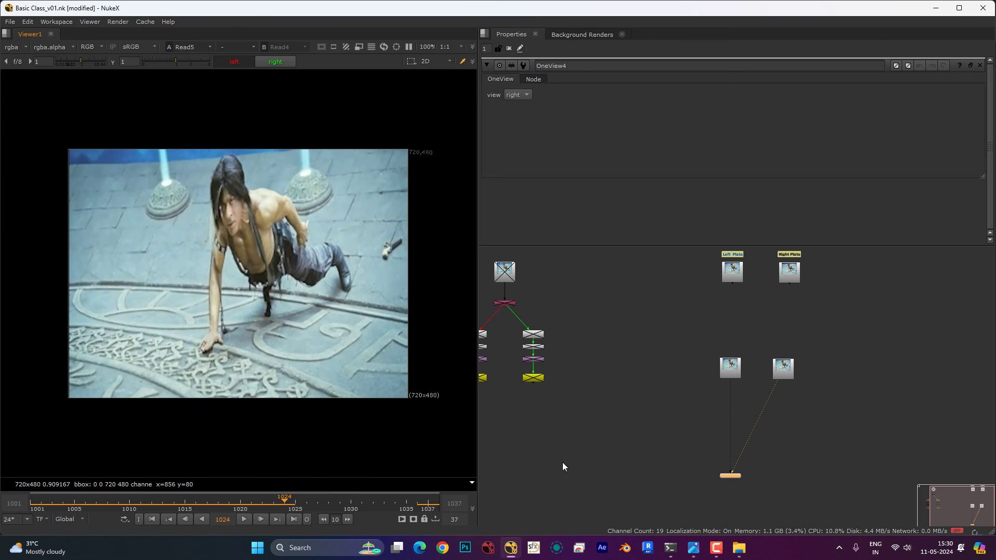
{"action": "left_click", "coordinate": [690, 548]}
{"action": "left_click", "coordinate": [693, 549]}
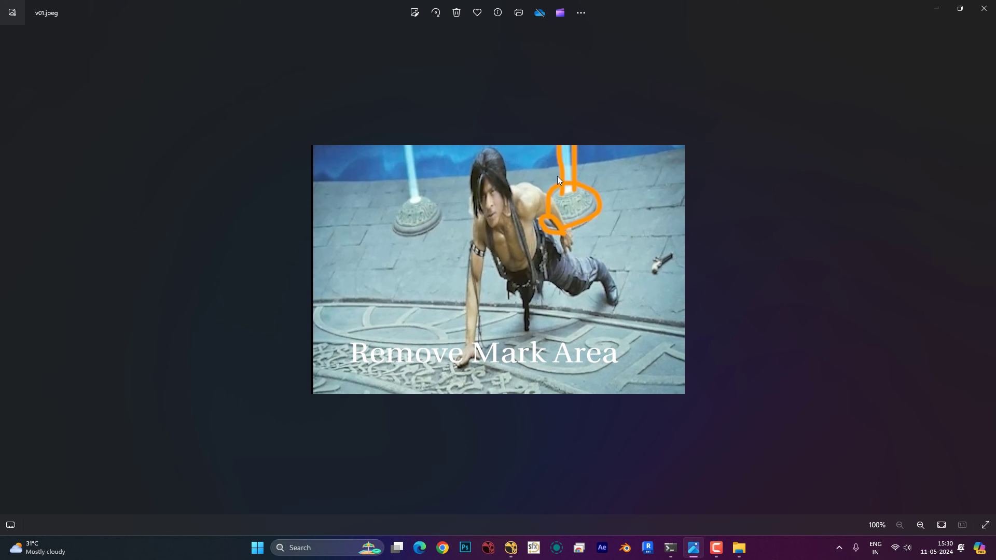
{"action": "left_click", "coordinate": [983, 9]}
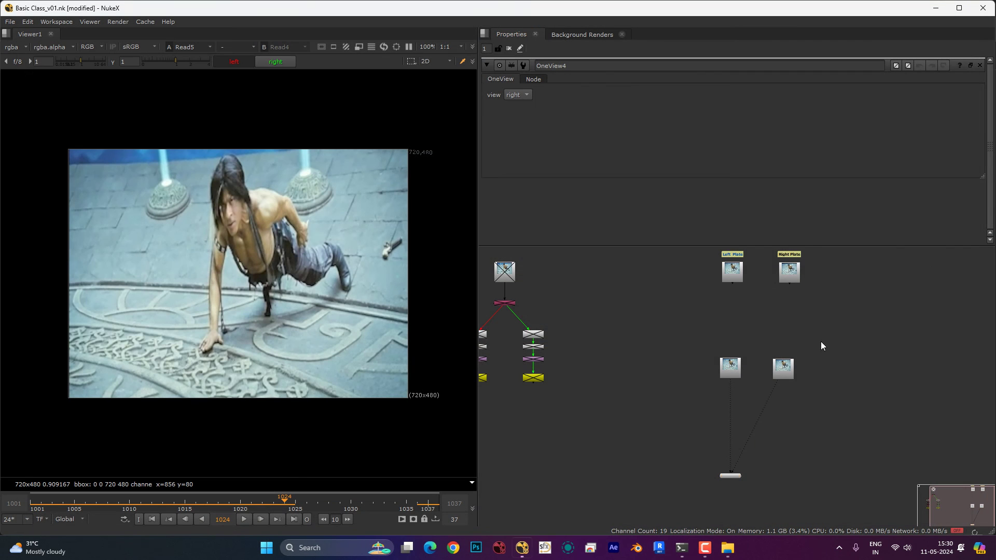
Compare Read4 and Read5 in the Viewer, examining the pillar base behind the man's shoulder
{"action": "key", "text": "1"}
{"action": "key", "text": "2"}
{"action": "left_click_drag", "start_coordinate": [305, 218], "coordinate": [323, 233]}
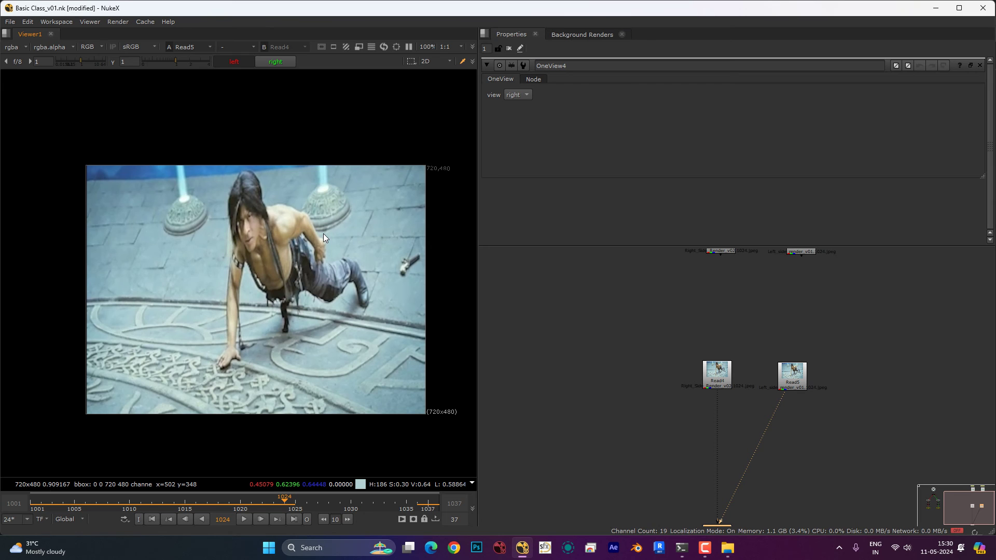
{"action": "scroll", "coordinate": [322, 234], "scroll_direction": "up", "scroll_amount": 2}
{"action": "mouse_move", "coordinate": [376, 160]}
{"action": "left_mouse_down"}
{"action": "mouse_move", "coordinate": [366, 196]}
{"action": "mouse_move", "coordinate": [272, 263]}
{"action": "left_mouse_up"}
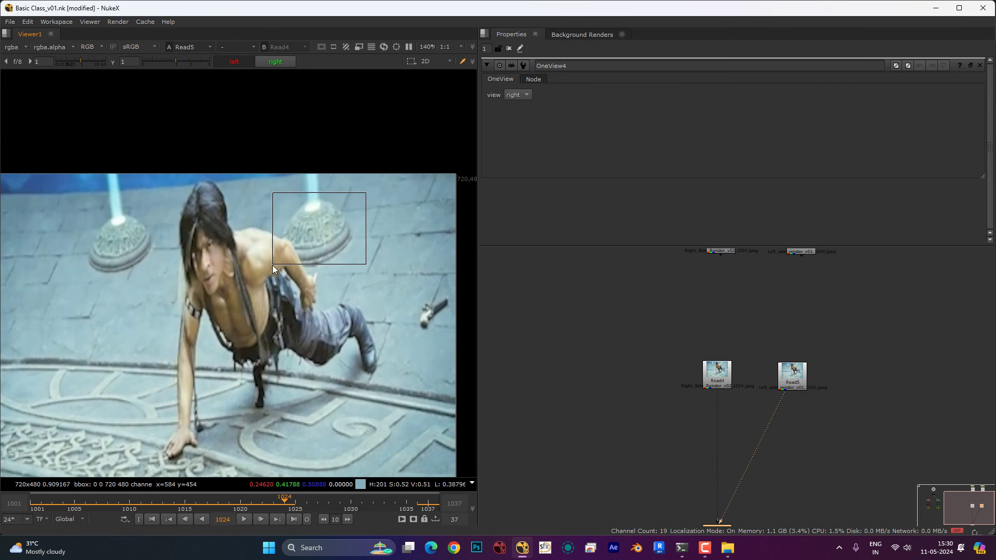
{"action": "key", "text": "1"}
{"action": "scroll", "coordinate": [679, 347], "scroll_direction": "up", "scroll_amount": 3}
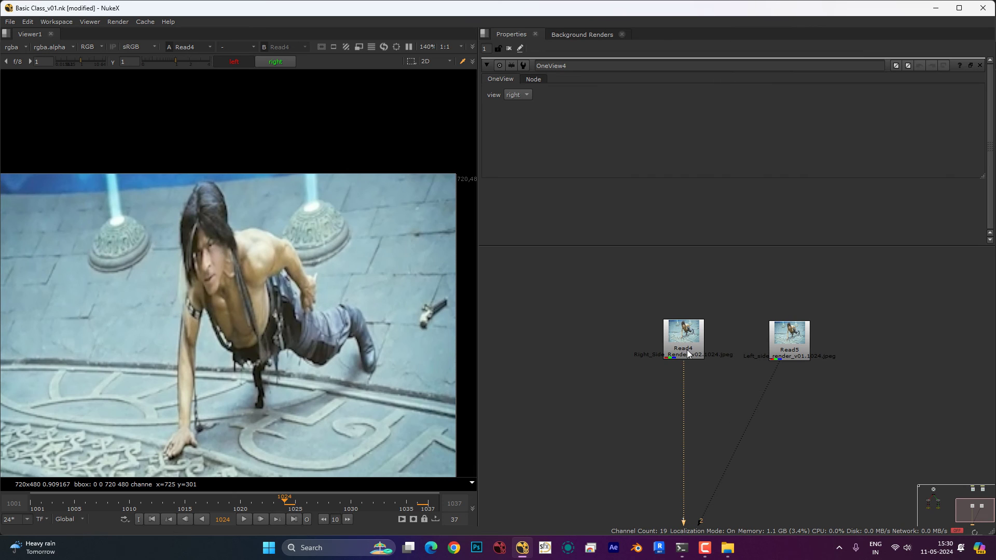
Swap the two Read nodes so that Read5 sits on the left and Read4 on the right
{"action": "left_click_drag", "start_coordinate": [690, 346], "coordinate": [669, 361]}
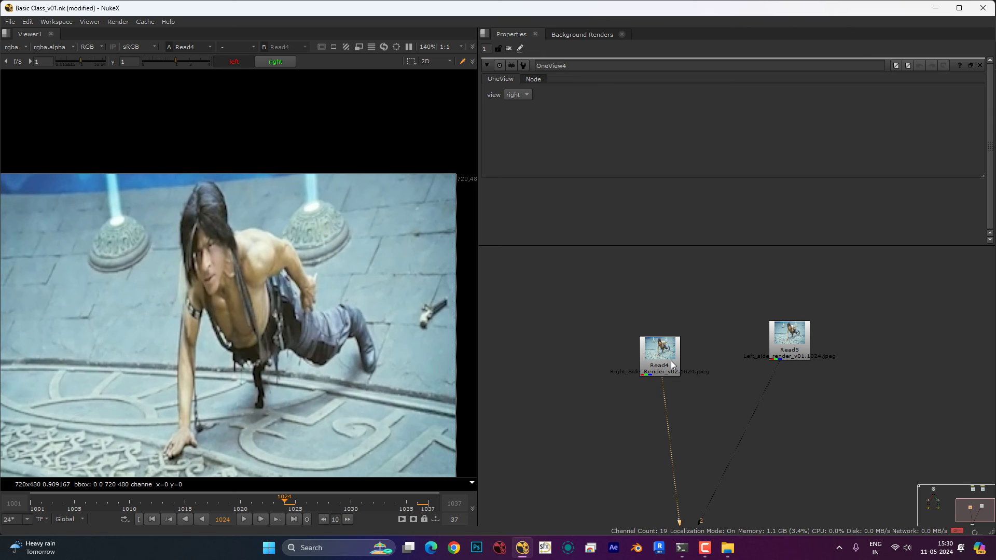
{"action": "left_click_drag", "start_coordinate": [672, 365], "coordinate": [700, 332]}
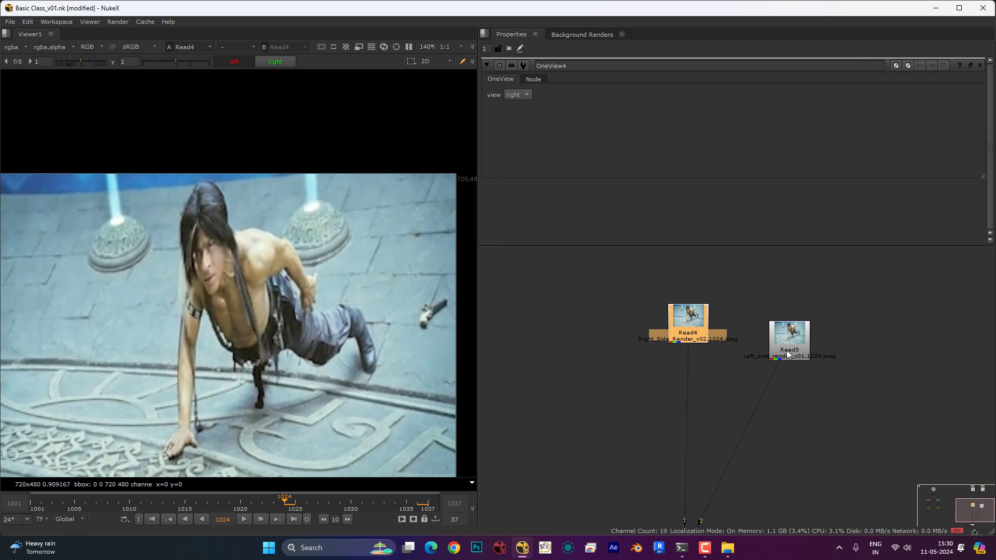
{"action": "left_click_drag", "start_coordinate": [787, 355], "coordinate": [630, 340]}
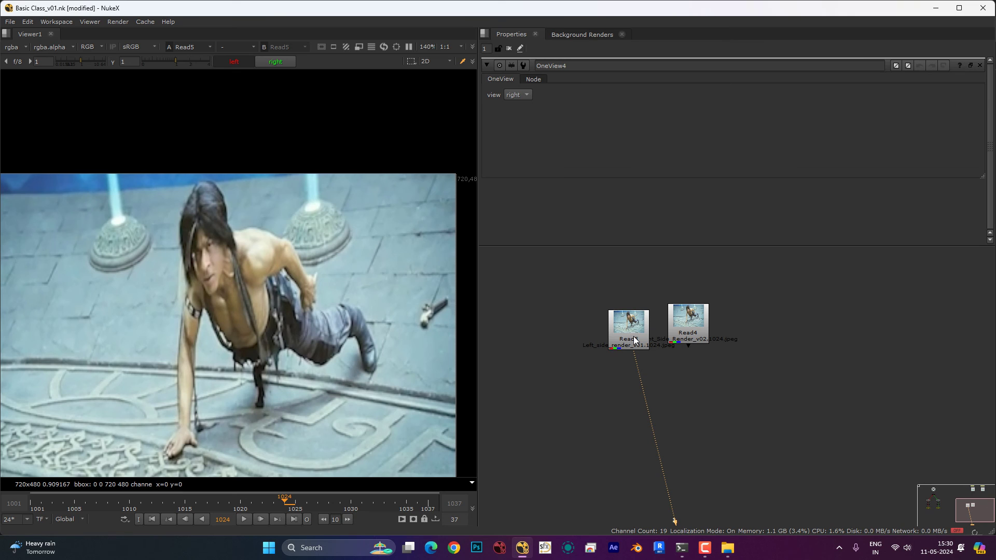
{"action": "left_click_drag", "start_coordinate": [631, 336], "coordinate": [626, 332]}
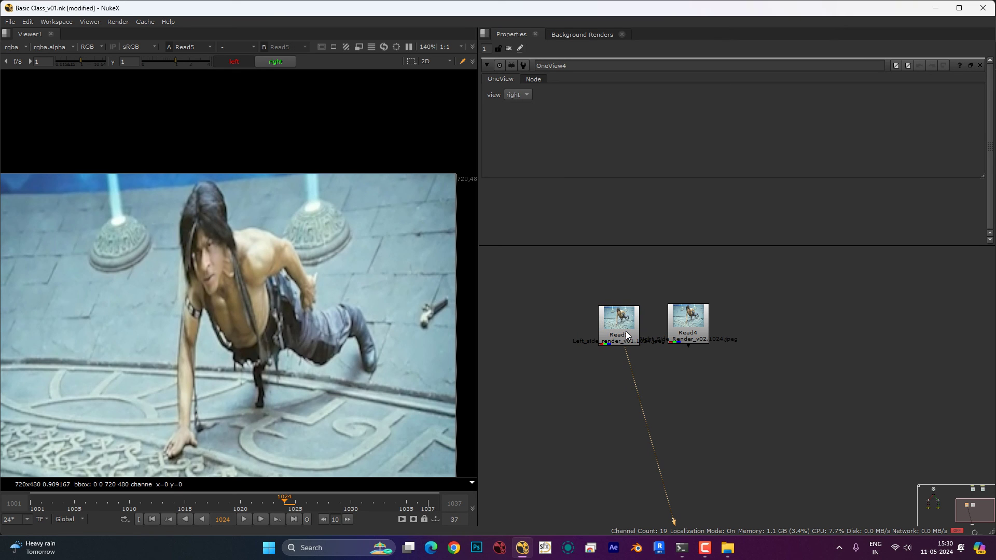
{"action": "left_click_drag", "start_coordinate": [691, 329], "coordinate": [766, 334]}
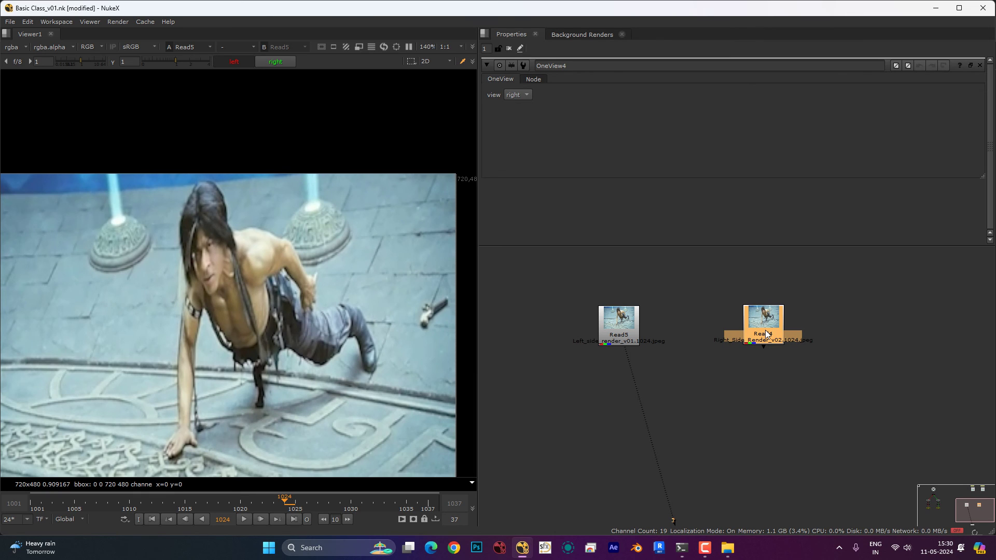
{"action": "left_click", "coordinate": [640, 350]}
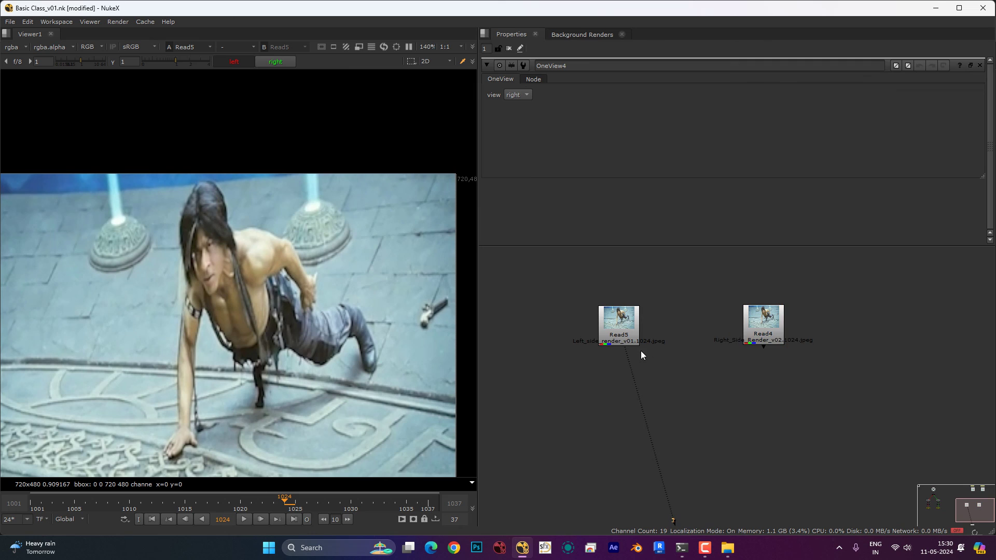
Add a Transform node and insert it between Read5 and the Viewer
{"action": "scroll", "coordinate": [642, 348], "scroll_direction": "down", "scroll_amount": 1}
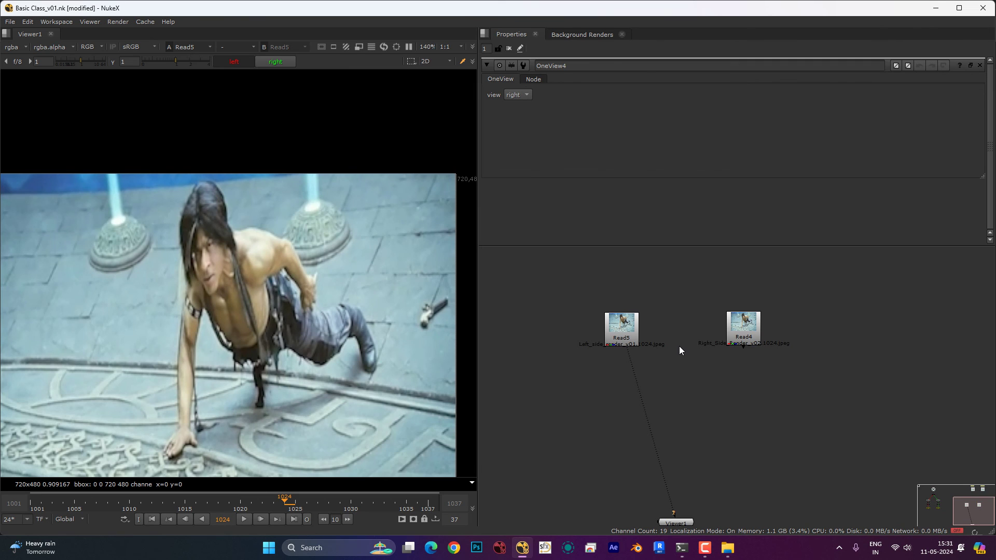
{"action": "left_click_drag", "start_coordinate": [680, 346], "coordinate": [707, 349]}
{"action": "scroll", "coordinate": [372, 245], "scroll_direction": "down", "scroll_amount": 1}
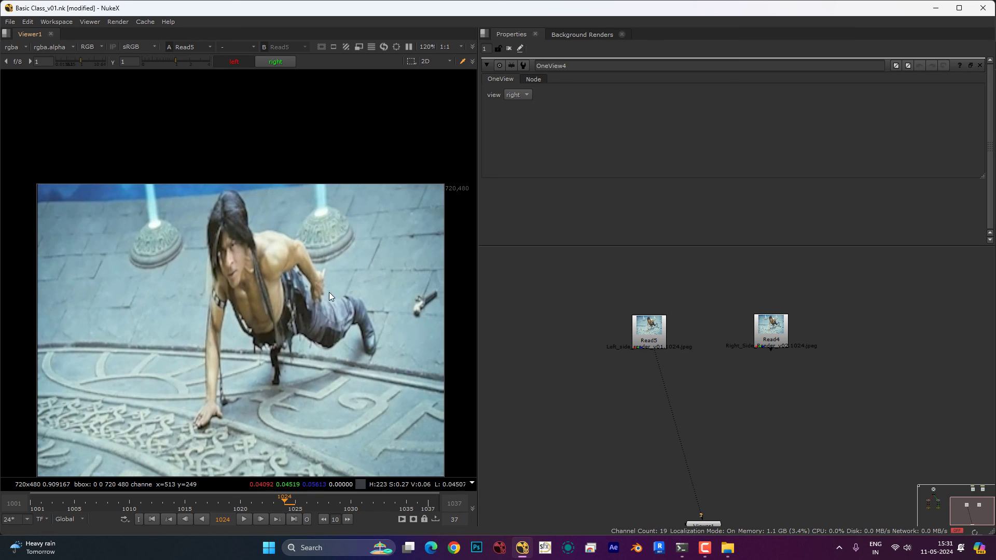
{"action": "scroll", "coordinate": [328, 244], "scroll_direction": "up", "scroll_amount": 2}
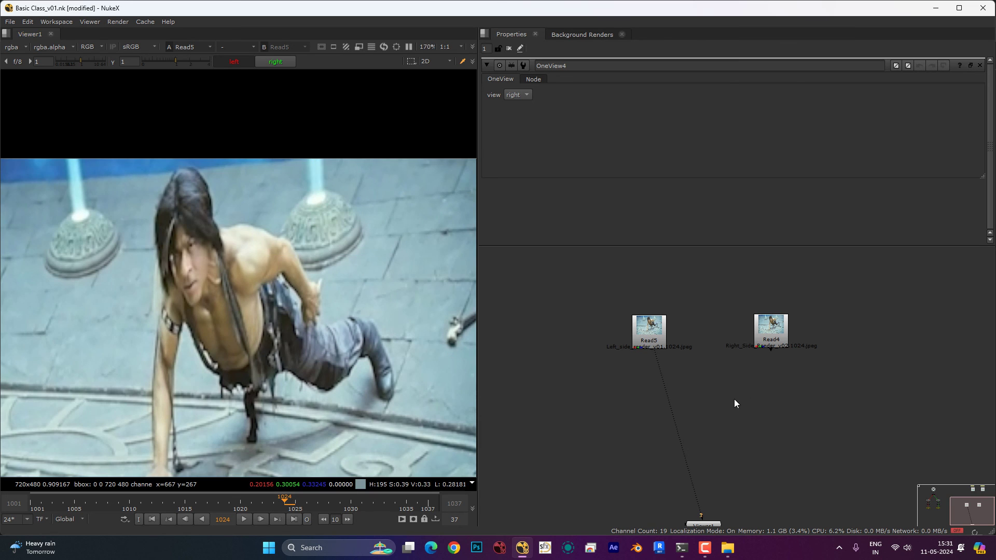
{"action": "key", "text": "t"}
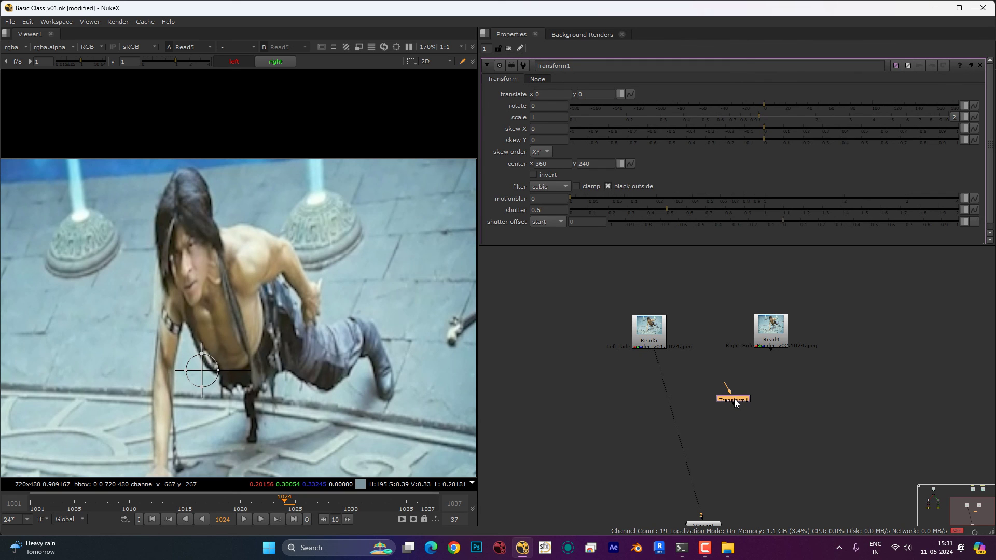
{"action": "left_click_drag", "start_coordinate": [735, 403], "coordinate": [657, 402]}
Connect Read4 to Viewer input 2 and switch the display back to the Transform branch
{"action": "left_click", "coordinate": [769, 344]}
{"action": "key", "text": "1"}
{"action": "left_click", "coordinate": [770, 345]}
{"action": "key", "text": "1"}
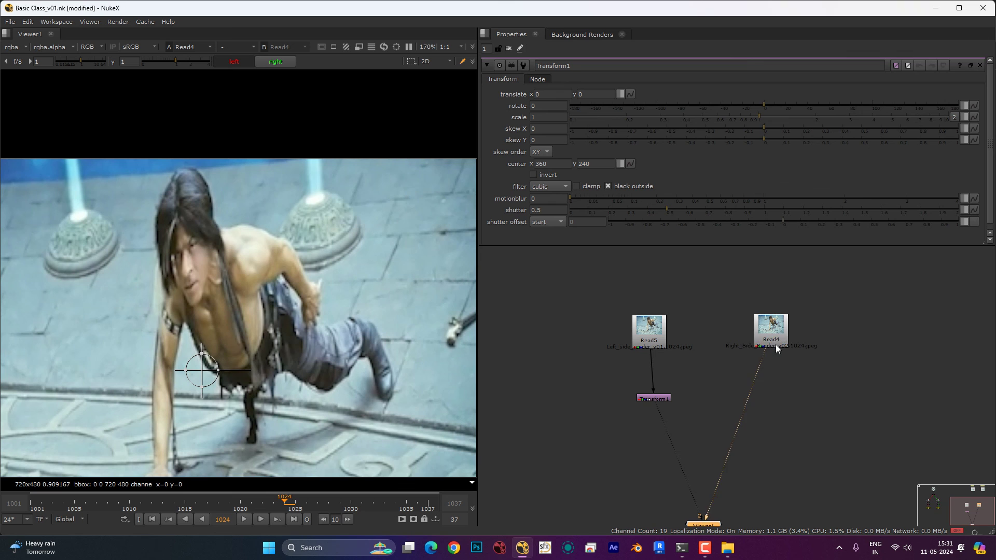
{"action": "scroll", "coordinate": [305, 254], "scroll_direction": "down", "scroll_amount": 2}
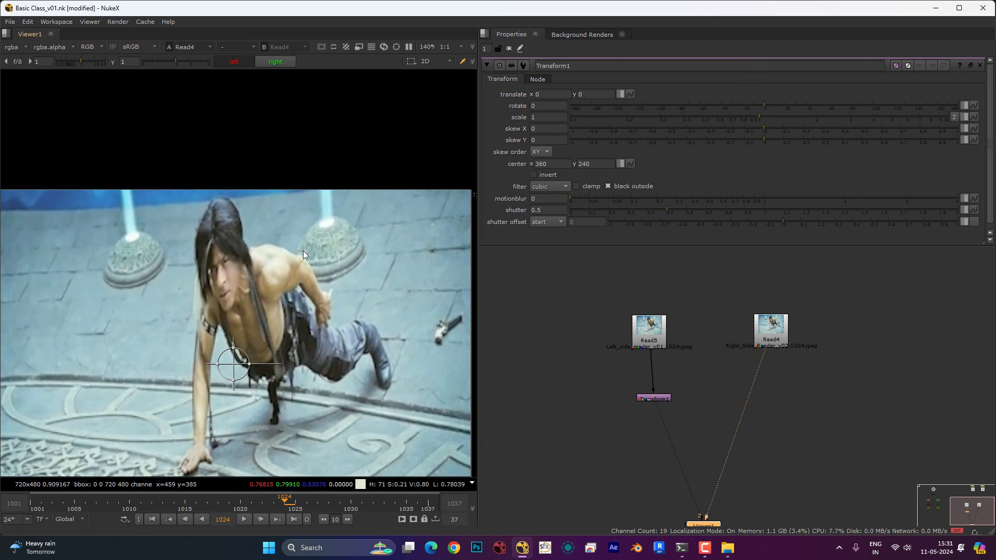
{"action": "key", "text": "1"}
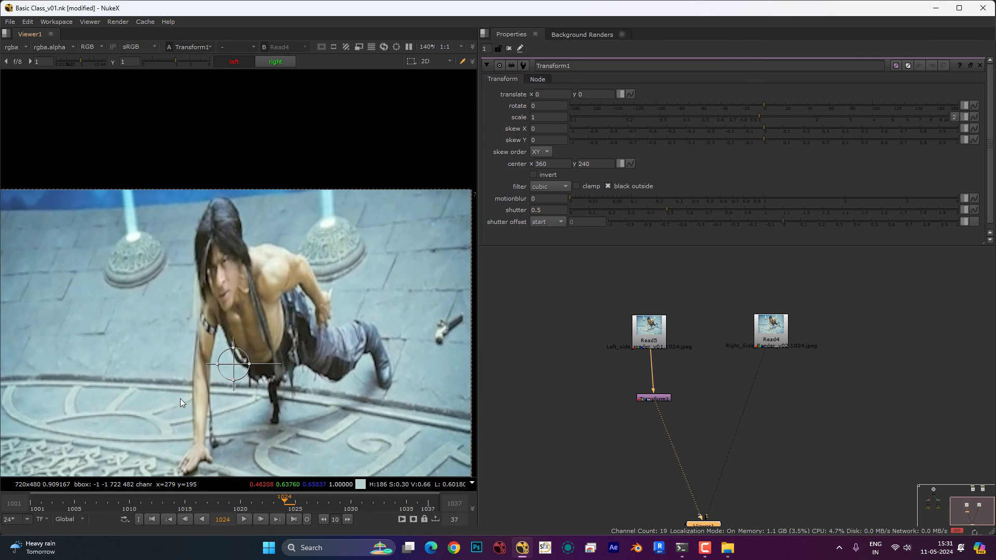
Move the Transform's center onto the pillar base behind the man's shoulder, at x 494.5, y 401.5, and compare both Viewer inputs
{"action": "left_click_drag", "start_coordinate": [236, 356], "coordinate": [323, 239]}
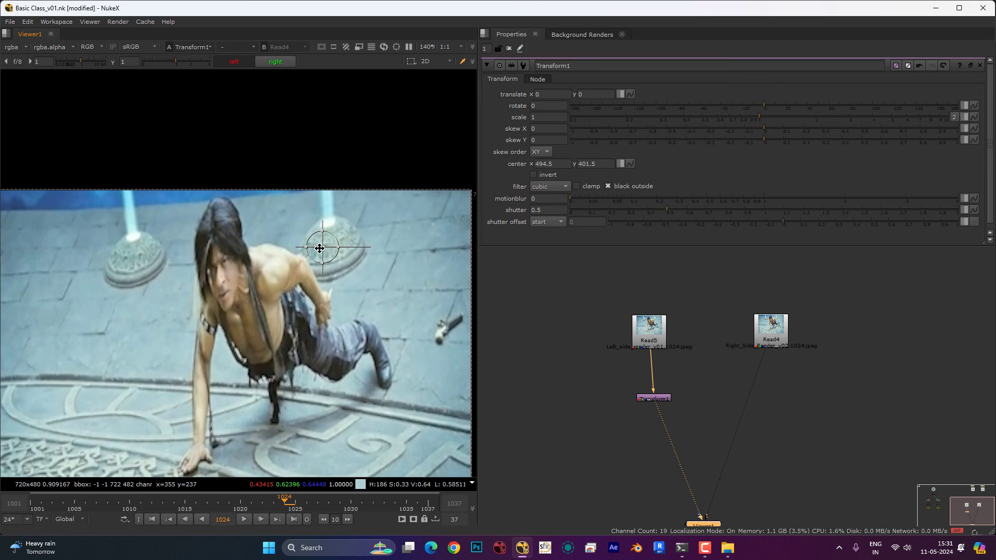
{"action": "left_click_drag", "start_coordinate": [265, 315], "coordinate": [384, 225]}
{"action": "scroll", "coordinate": [383, 225], "scroll_direction": "up", "scroll_amount": 2}
{"action": "key", "text": "1"}
{"action": "key", "text": "2"}
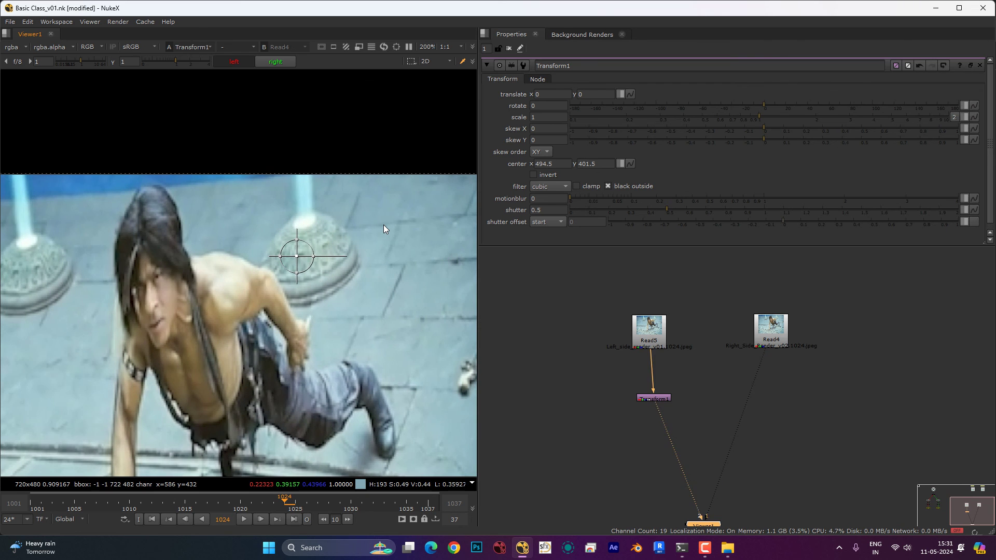
Nudge the Transform's translate to about x -1.8, y -0.4 so the left plate's pillar base lines up with the right plate
{"action": "key", "text": "KP_4"}
{"action": "key", "text": "KP_4"}
{"action": "key", "text": "ctrl+KP_6"}
{"action": "key", "text": "ctrl+KP_2"}
{"action": "key", "text": "ctrl+KP_2"}
{"action": "key", "text": "1"}
{"action": "key", "text": "2"}
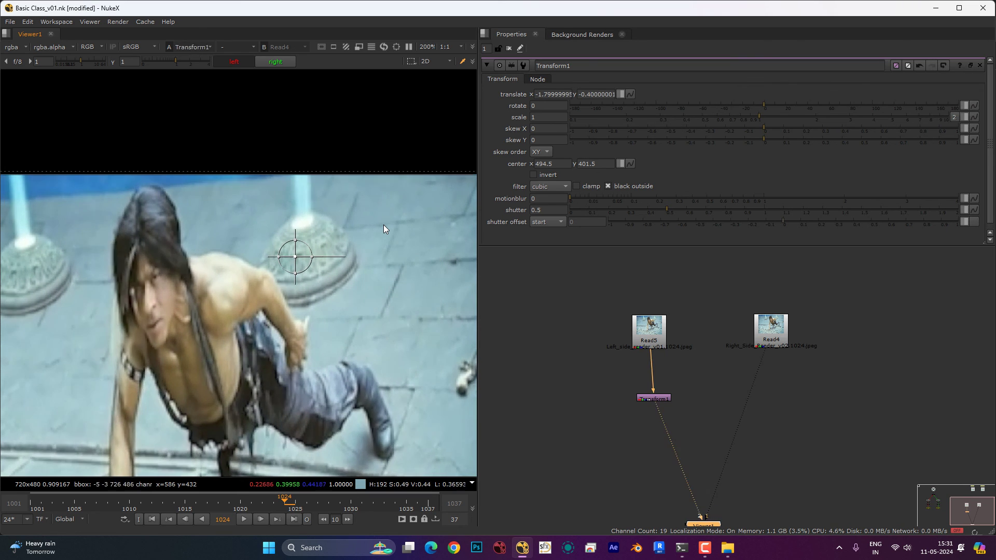
Switch repeatedly between the transformed left plate and the right plate to examine how well the pillar base aligns
{"action": "key", "text": "1"}
{"action": "scroll", "coordinate": [314, 253], "scroll_direction": "up", "scroll_amount": 2}
{"action": "key", "text": "1"}
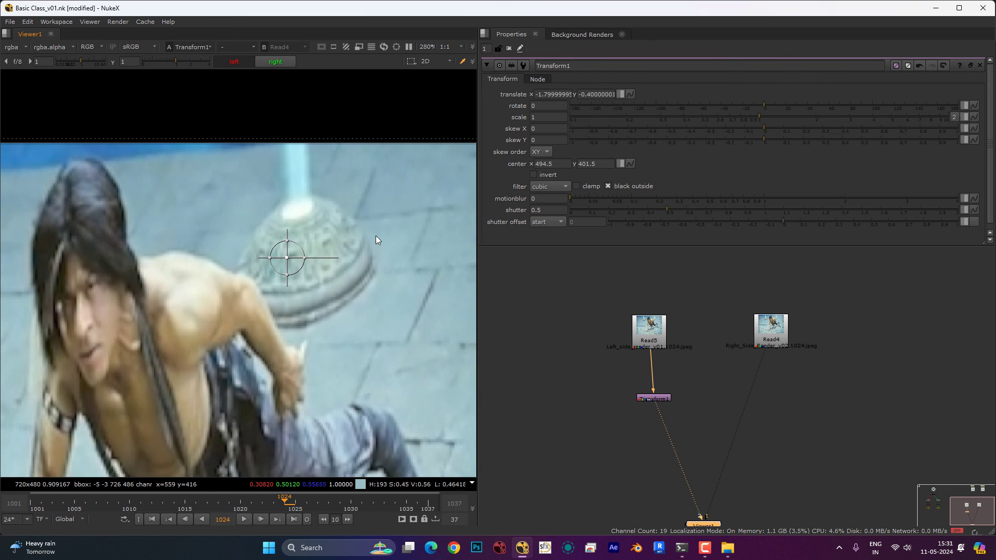
{"action": "key", "text": "2"}
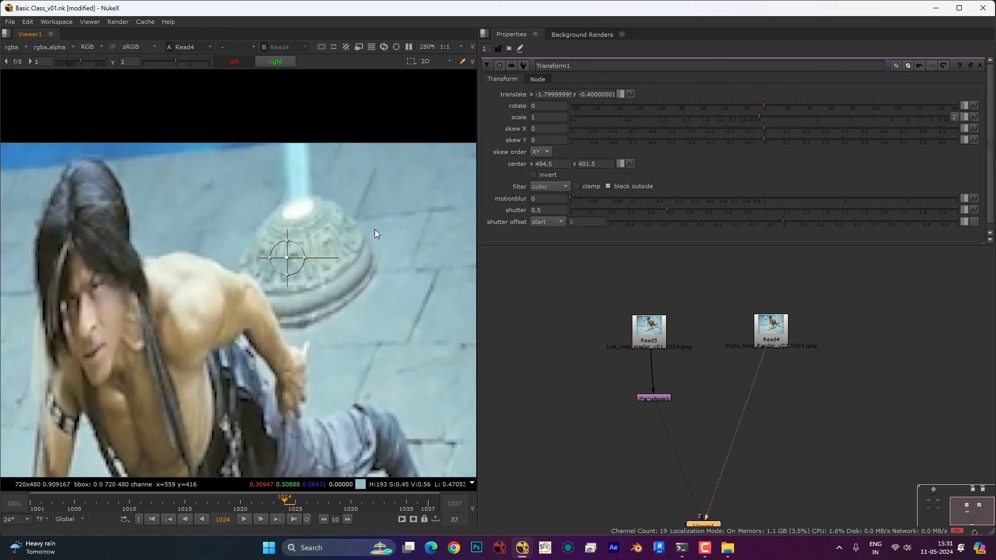
{"action": "key", "text": "1"}
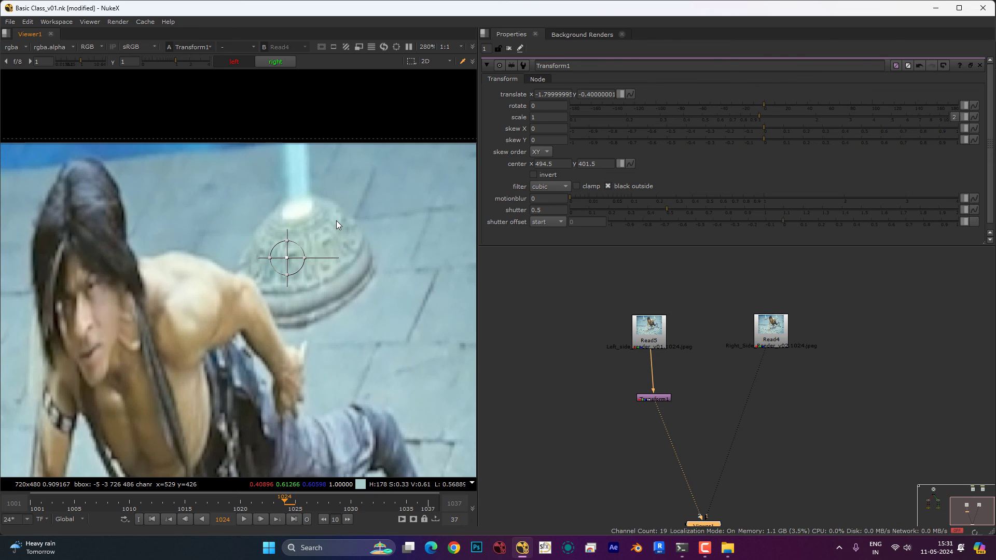
{"action": "scroll", "coordinate": [336, 220], "scroll_direction": "down", "scroll_amount": 3}
{"action": "key", "text": "2"}
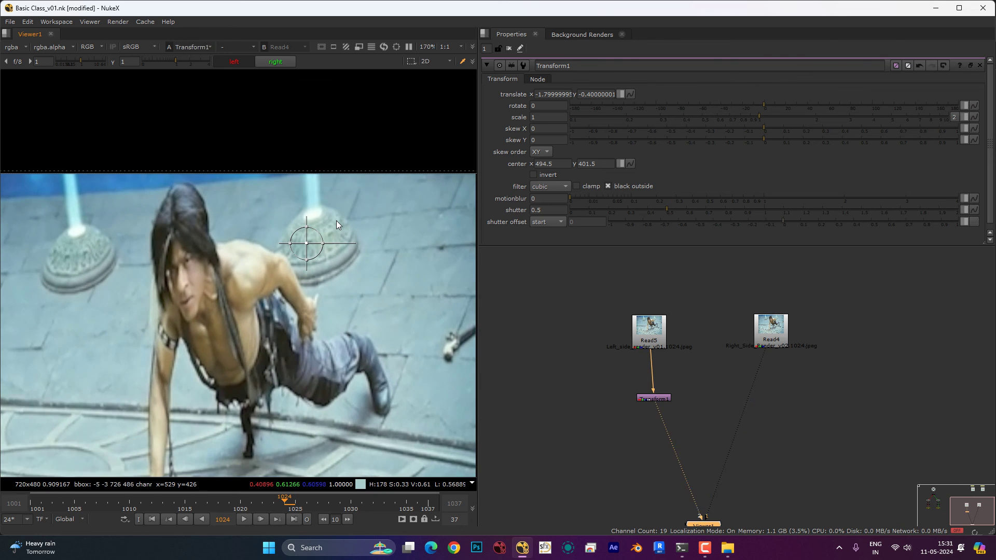
{"action": "key", "text": "2"}
{"action": "key", "text": "1"}
{"action": "key", "text": "2"}
{"action": "key", "text": "1"}
{"action": "key", "text": "2"}
{"action": "key", "text": "1"}
{"action": "key", "text": "2"}
{"action": "scroll", "coordinate": [335, 276], "scroll_direction": "down", "scroll_amount": 2}
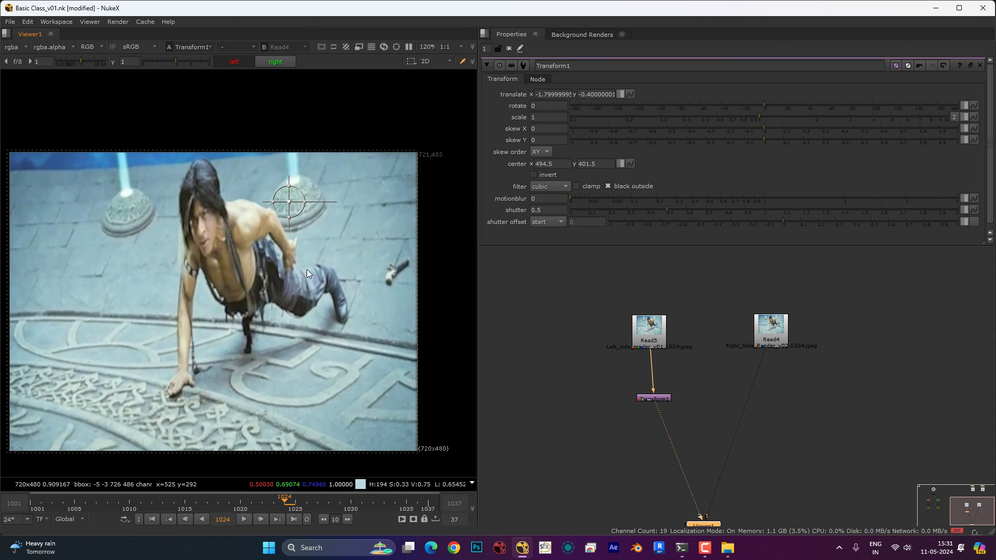
{"action": "scroll", "coordinate": [690, 347], "scroll_direction": "down", "scroll_amount": 4}
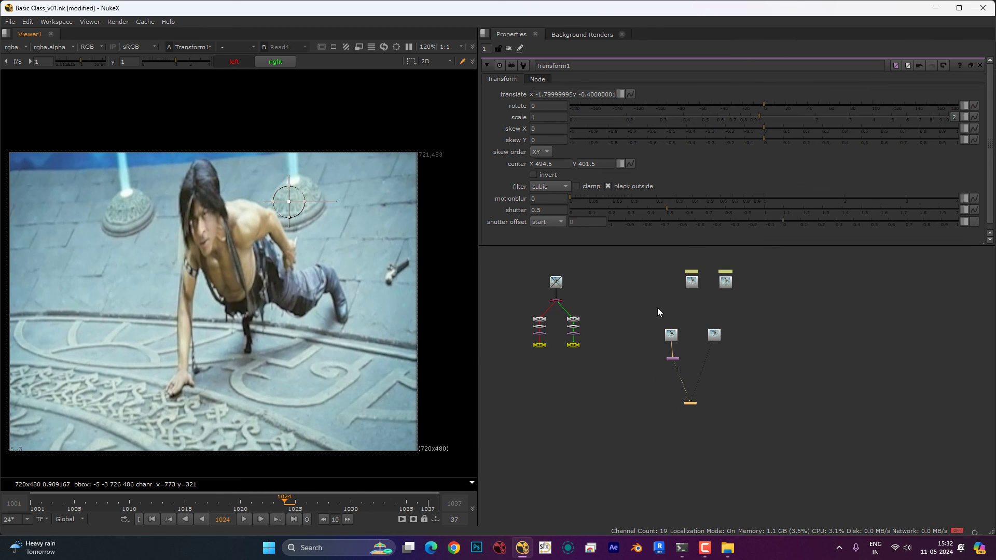
Line up the Transform node directly below the left plate's Read5 node in the node graph
{"action": "scroll", "coordinate": [687, 334], "scroll_direction": "up", "scroll_amount": 3}
{"action": "left_click_drag", "start_coordinate": [713, 284], "coordinate": [509, 493]}
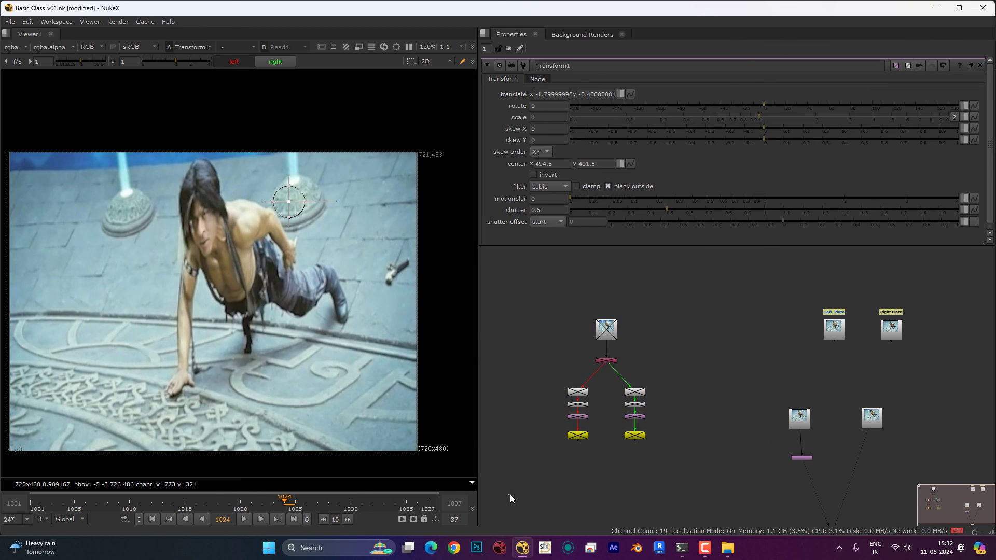
{"action": "scroll", "coordinate": [612, 331], "scroll_direction": "up", "scroll_amount": 3}
{"action": "scroll", "coordinate": [621, 331], "scroll_direction": "down", "scroll_amount": 4}
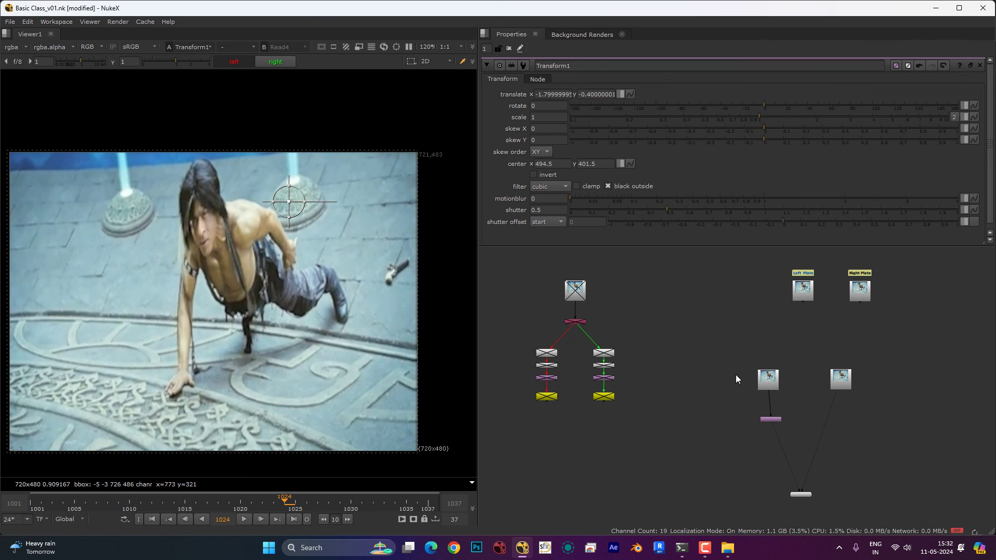
{"action": "left_click_drag", "start_coordinate": [750, 375], "coordinate": [751, 399]}
{"action": "scroll", "coordinate": [704, 391], "scroll_direction": "up", "scroll_amount": 2}
{"action": "scroll", "coordinate": [706, 338], "scroll_direction": "up", "scroll_amount": 2}
{"action": "left_click", "coordinate": [773, 422]}
{"action": "scroll", "coordinate": [744, 357], "scroll_direction": "up", "scroll_amount": 1}
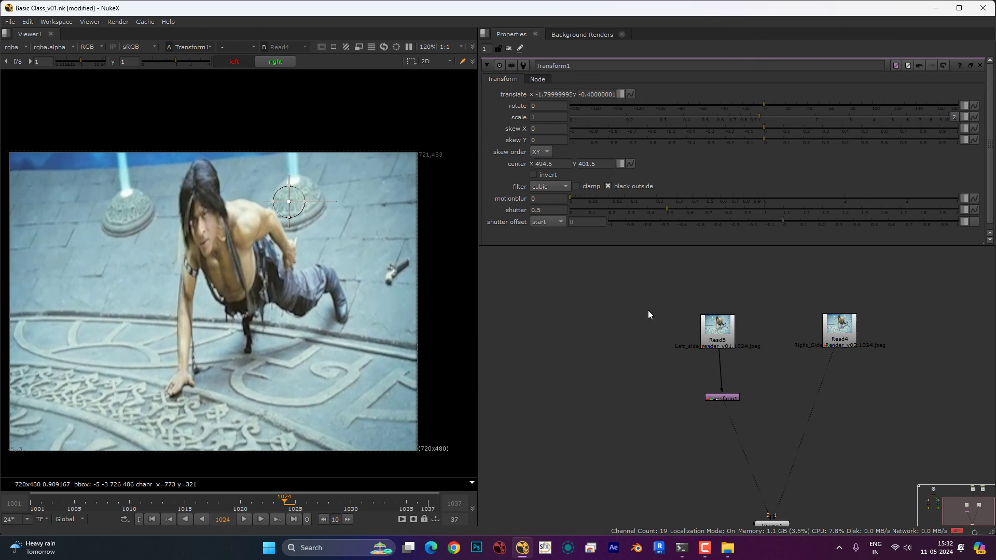
{"action": "left_click_drag", "start_coordinate": [663, 309], "coordinate": [771, 433]}
{"action": "left_click", "coordinate": [772, 434]}
{"action": "mouse_move", "coordinate": [725, 399]}
{"action": "left_mouse_down"}
{"action": "mouse_move", "coordinate": [682, 406]}
{"action": "mouse_move", "coordinate": [724, 396]}
{"action": "left_mouse_up"}
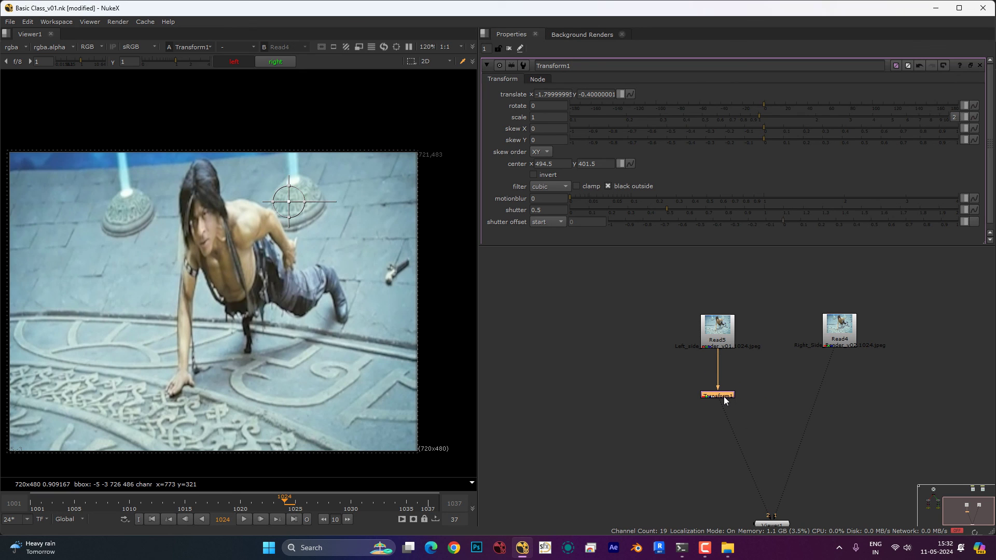
{"action": "left_click", "coordinate": [738, 396]}
{"action": "left_click_drag", "start_coordinate": [668, 316], "coordinate": [784, 427]}
{"action": "left_click", "coordinate": [785, 422]}
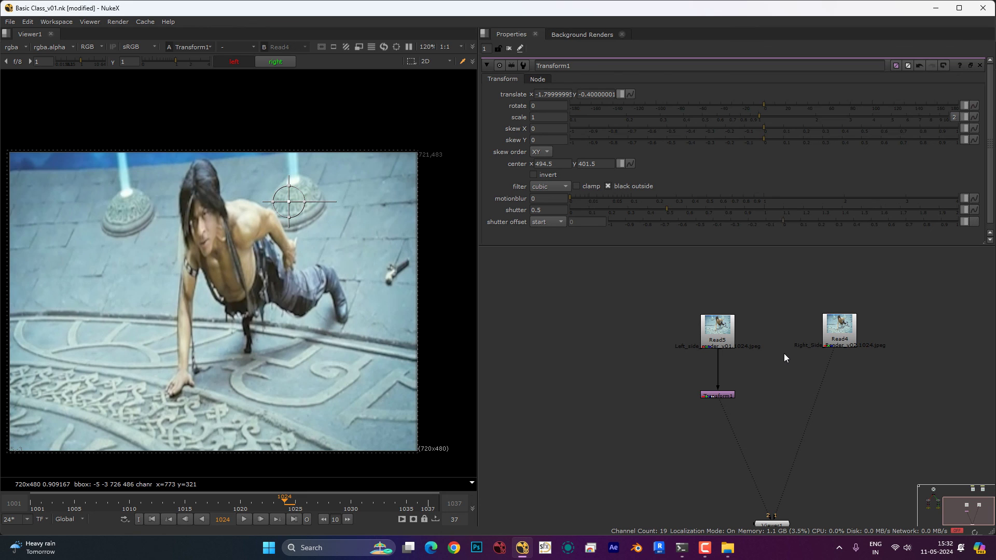
{"action": "scroll", "coordinate": [784, 356], "scroll_direction": "down", "scroll_amount": 3}
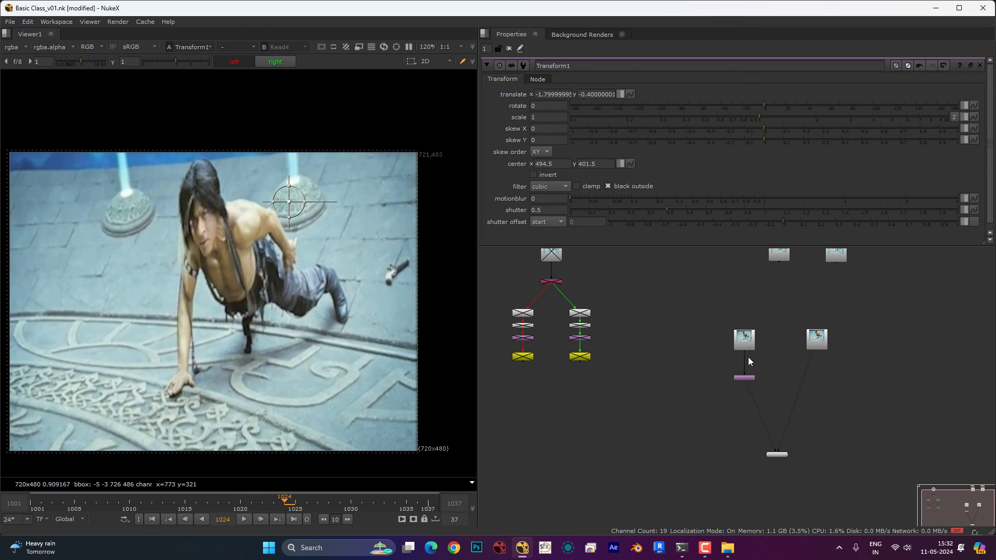
{"action": "left_click_drag", "start_coordinate": [747, 356], "coordinate": [757, 378]}
{"action": "scroll", "coordinate": [318, 175], "scroll_direction": "up", "scroll_amount": 2}
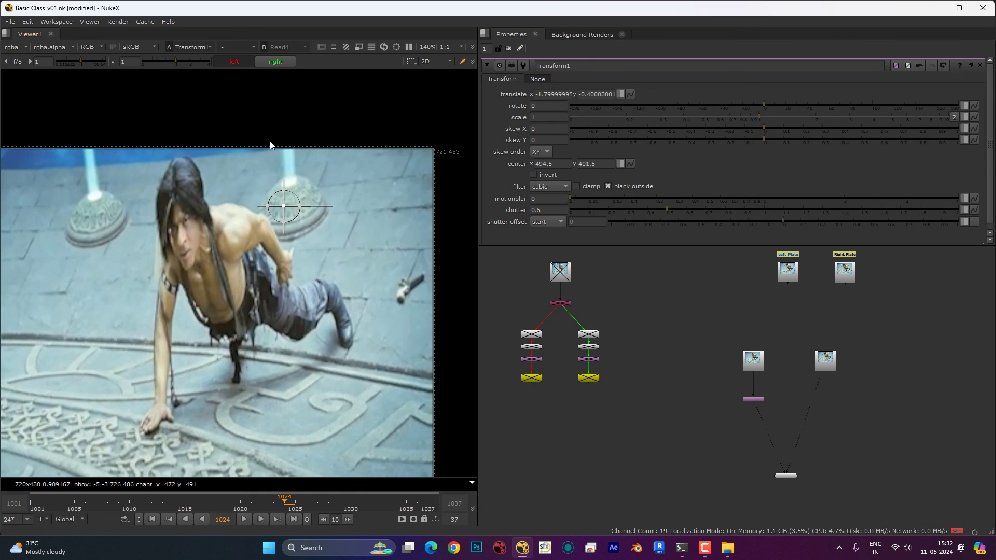